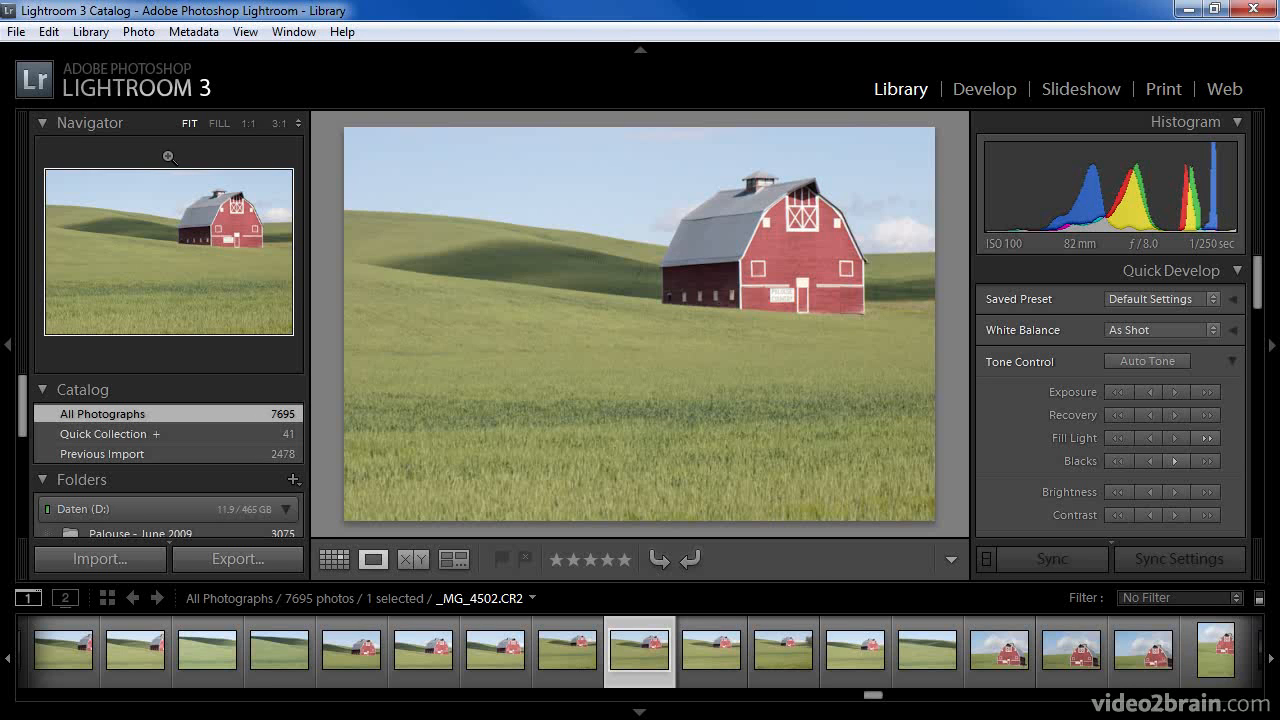
Open the general preferences and review the available interface languages
left_click(49, 32)
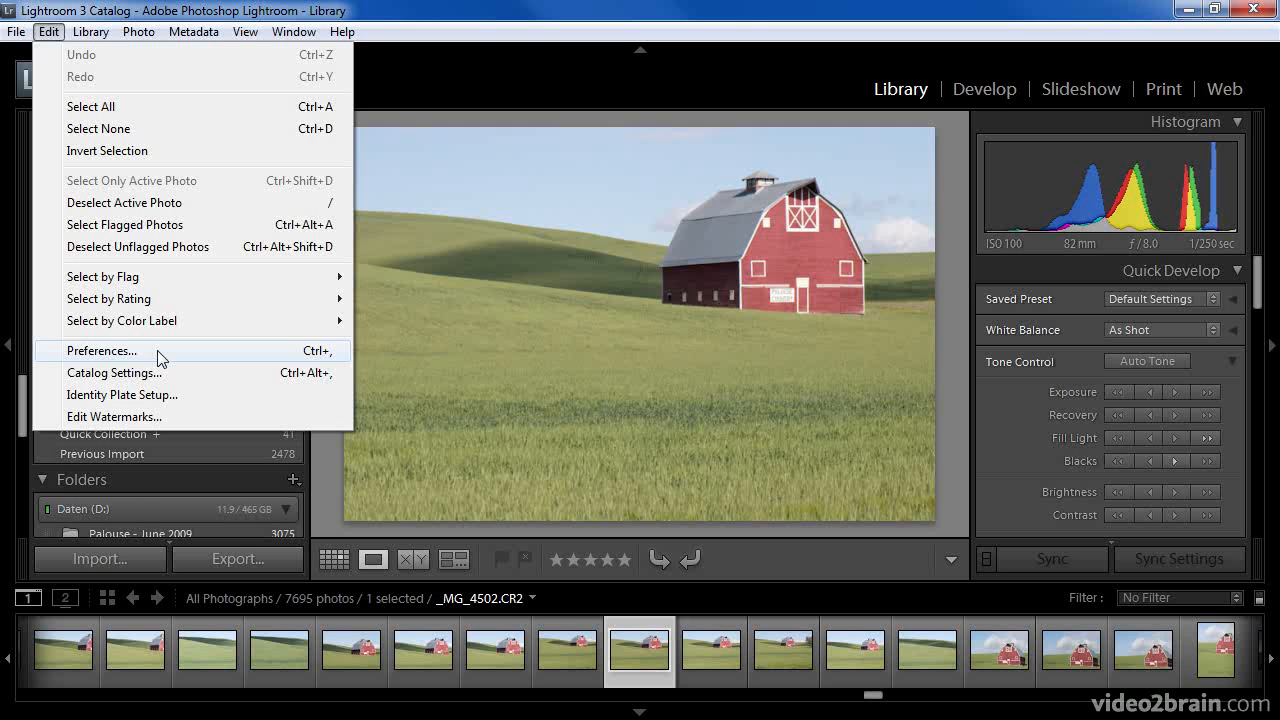
left_click(157, 350)
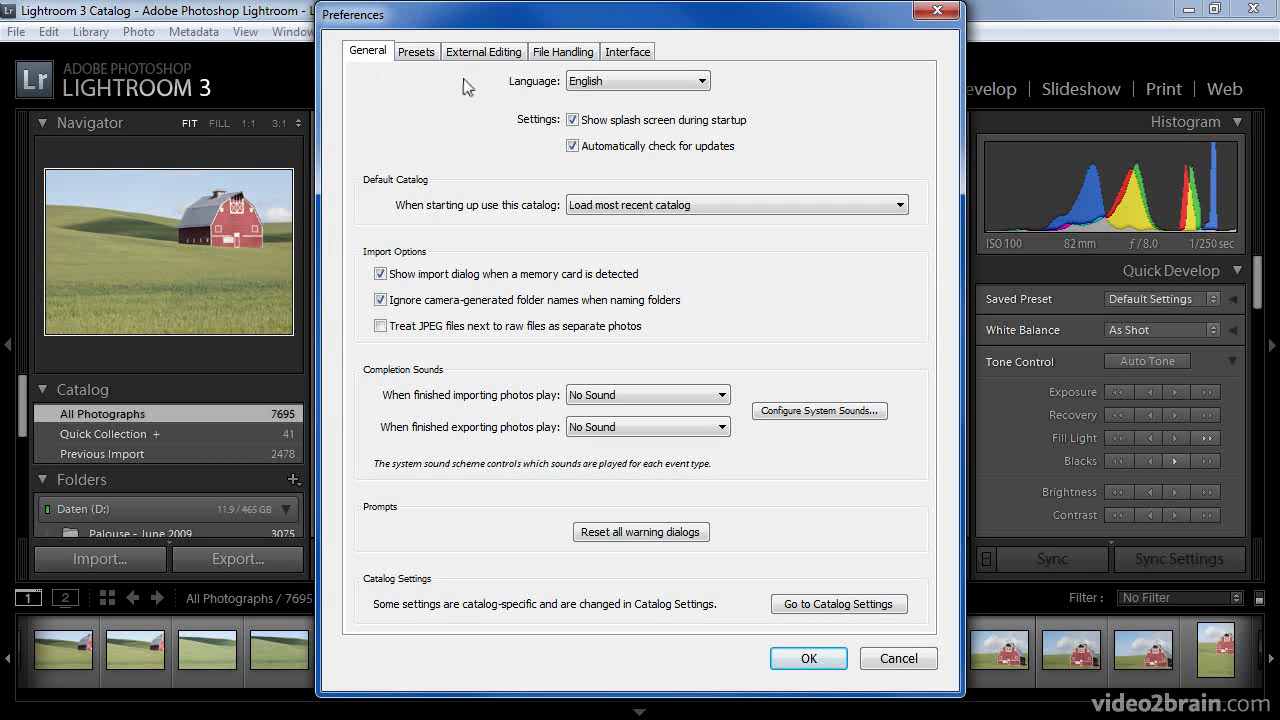
left_click(703, 82)
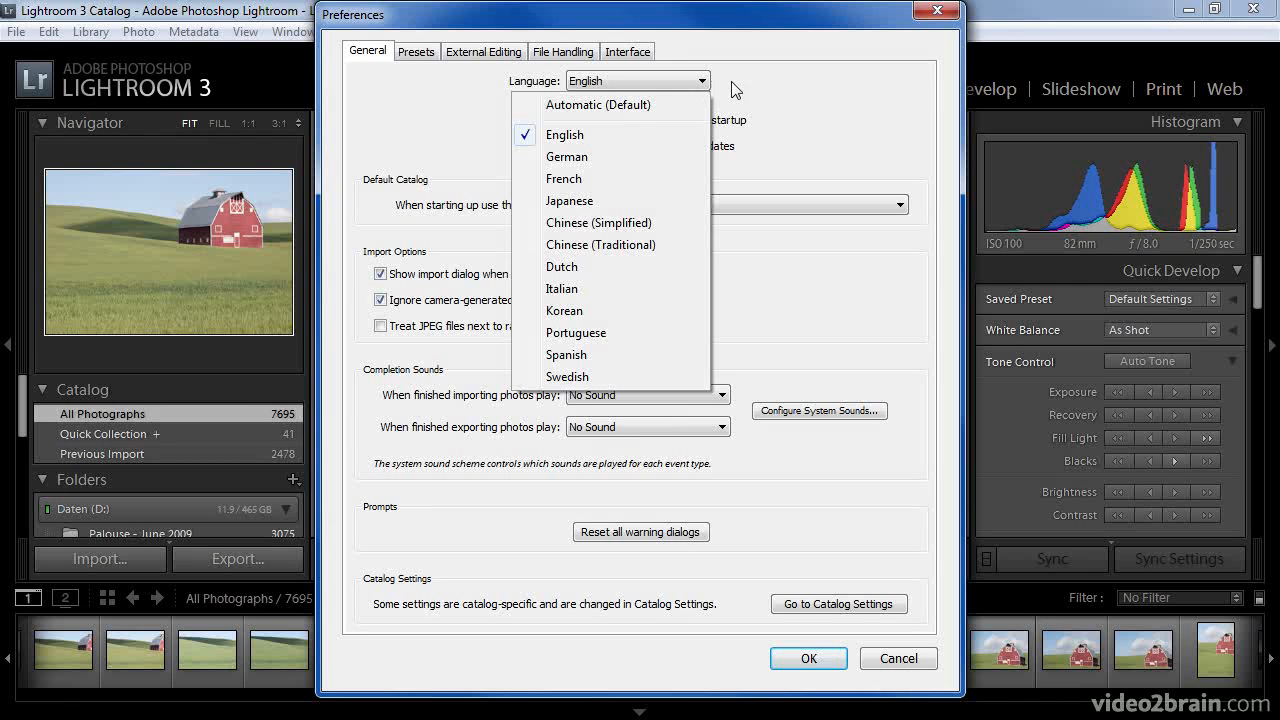
left_click(737, 88)
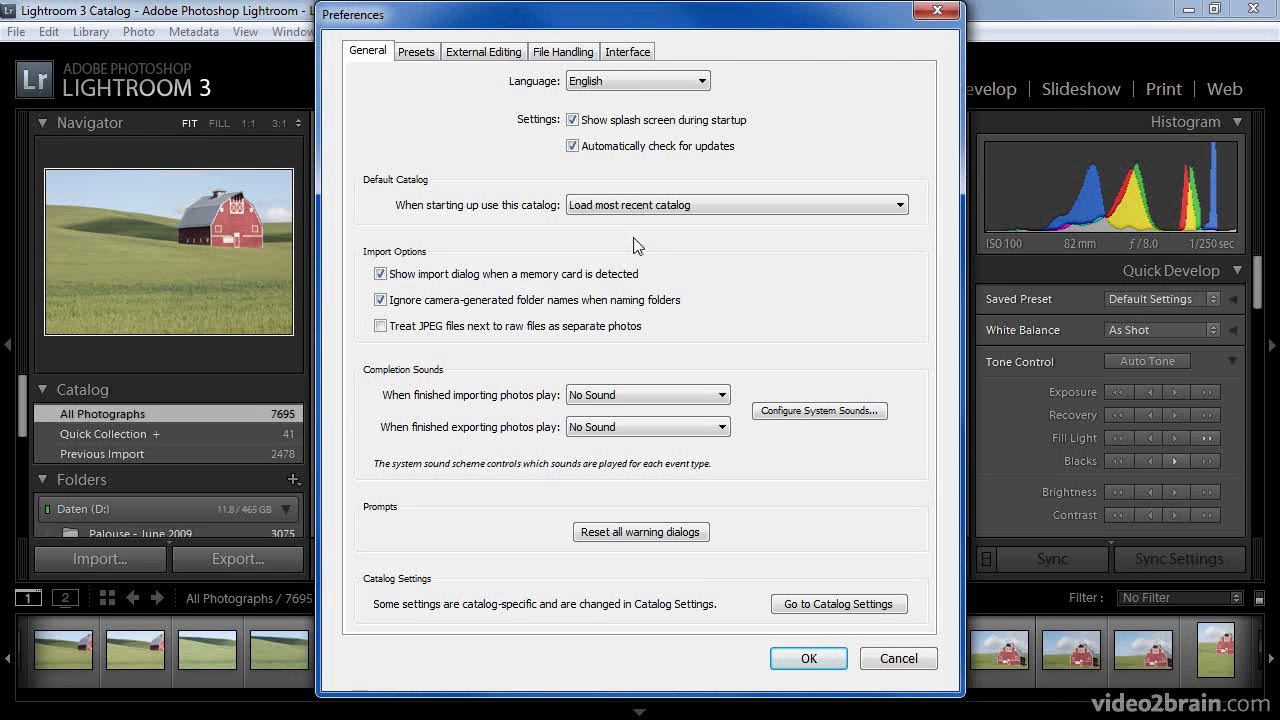
Choose Load most recent catalog as the startup catalog and turn off showing the import dialog when a memory card is detected
left_click(897, 206)
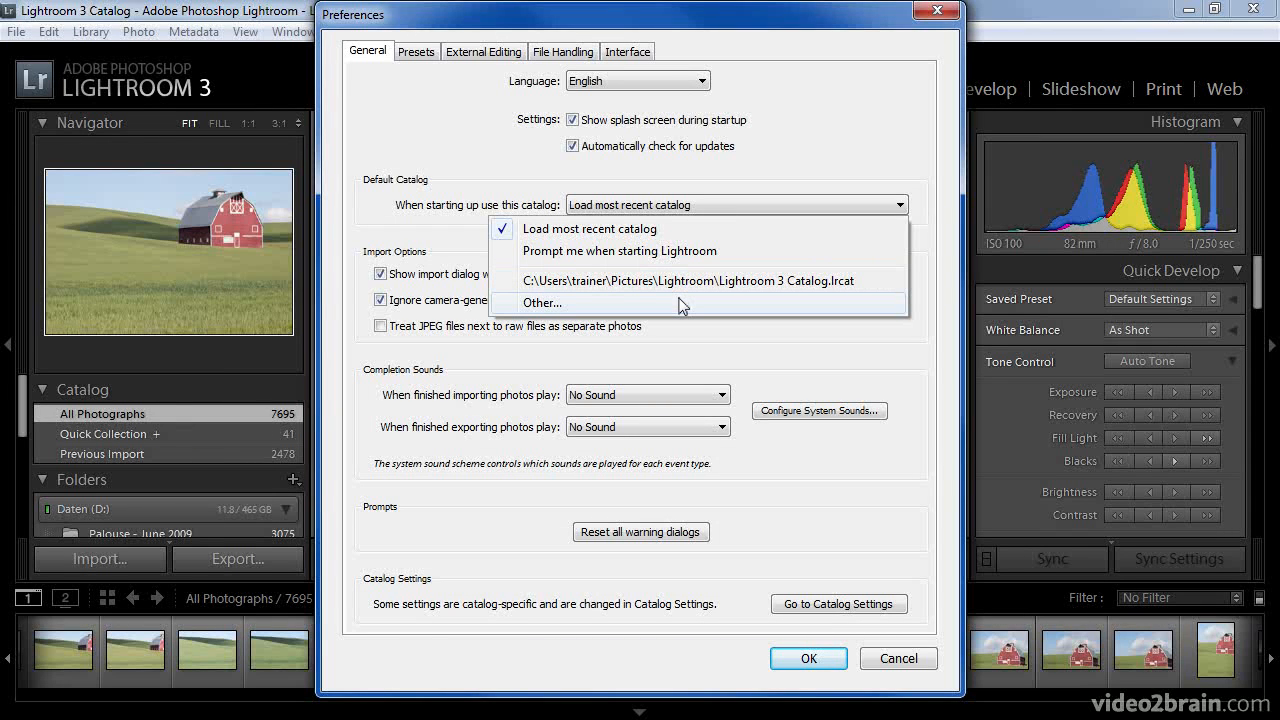
left_click(840, 226)
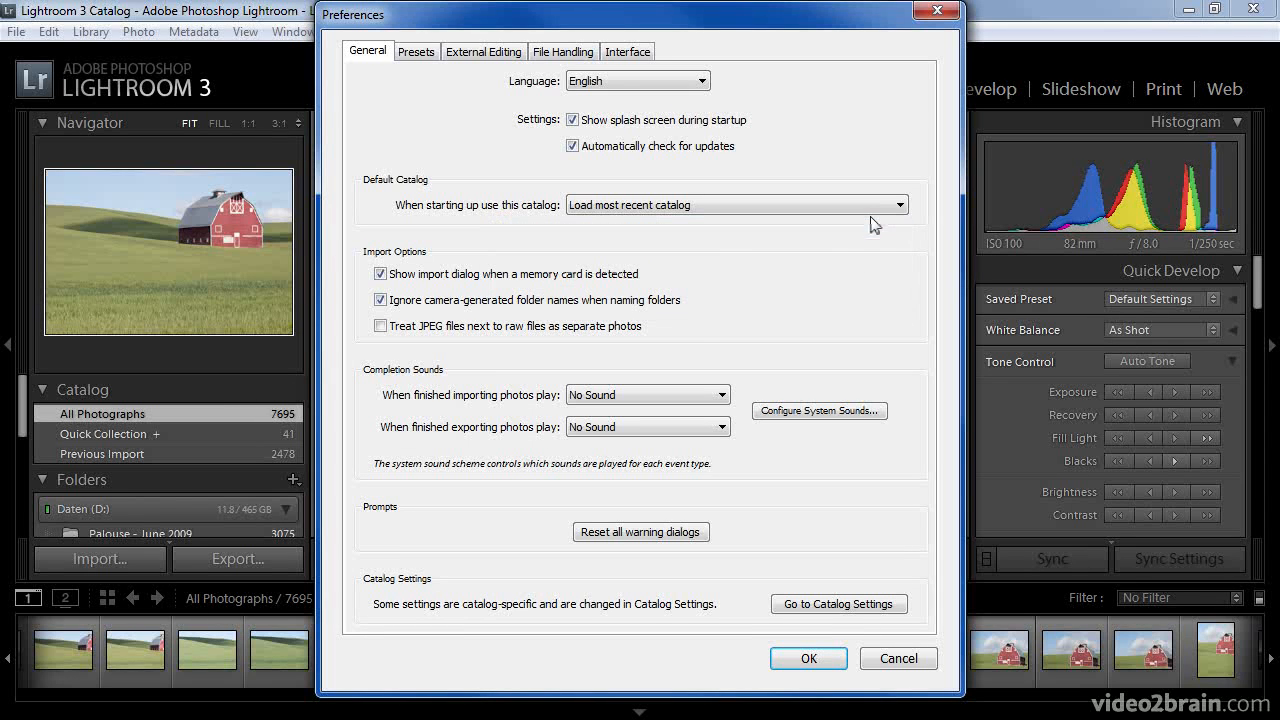
left_click(380, 274)
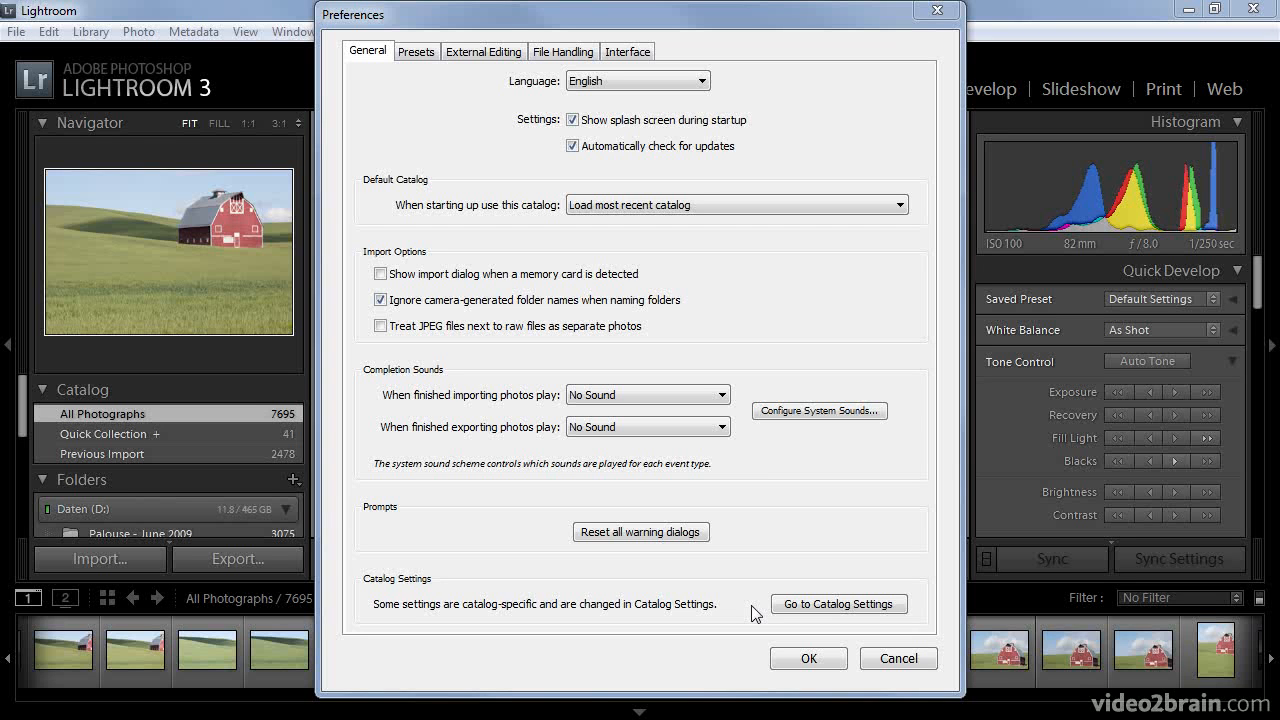
Review the preset preferences and the file format, color space and compression choices for editing in Photoshop CS5
key("ctrl+Tab")
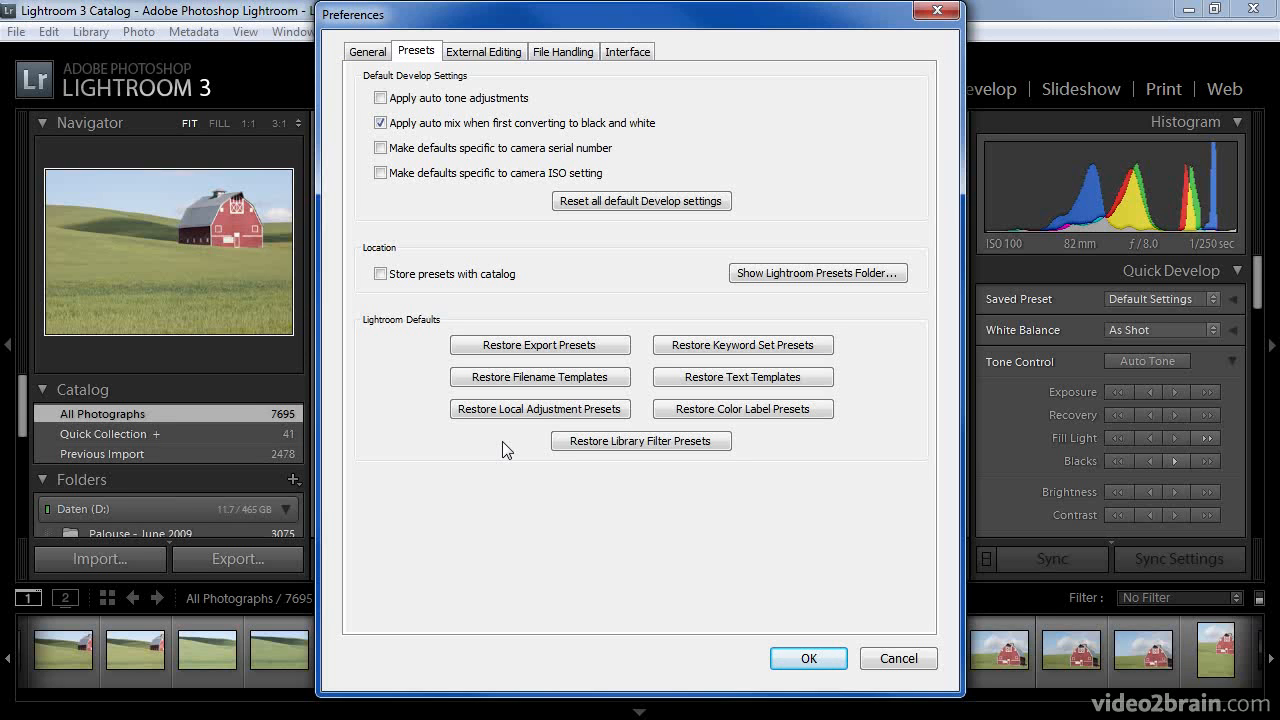
left_click(484, 52)
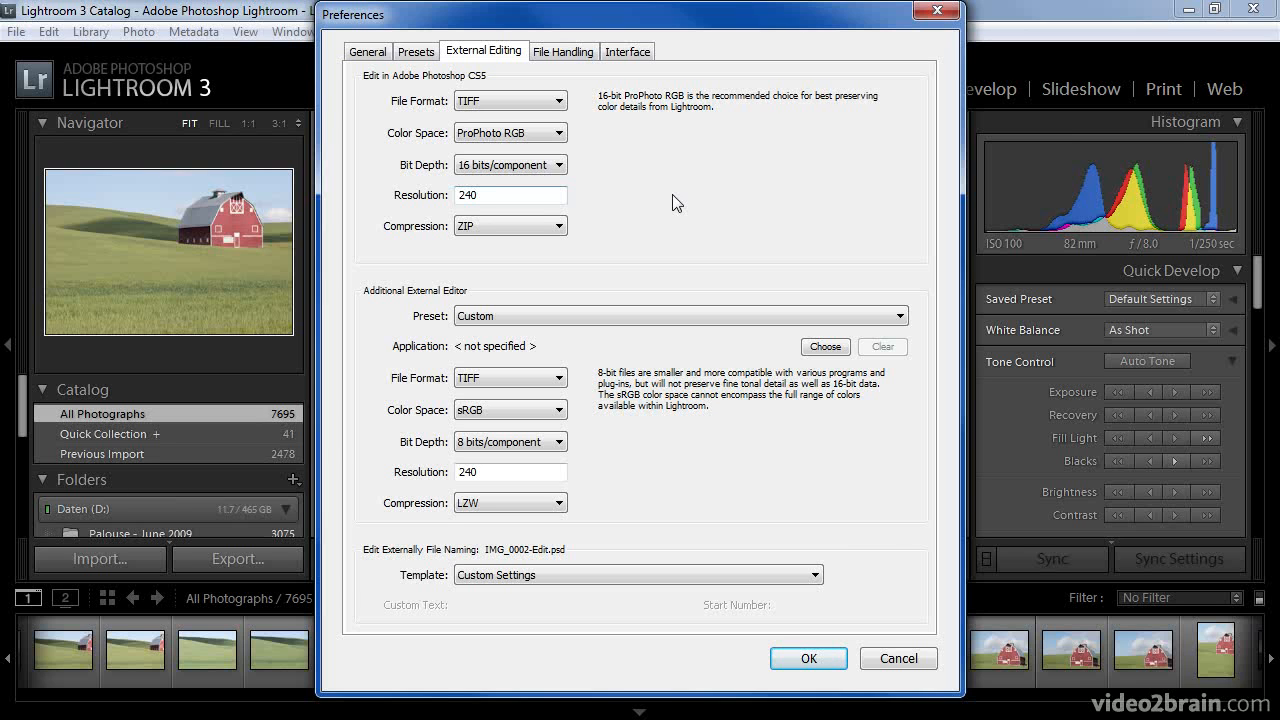
left_click(561, 100)
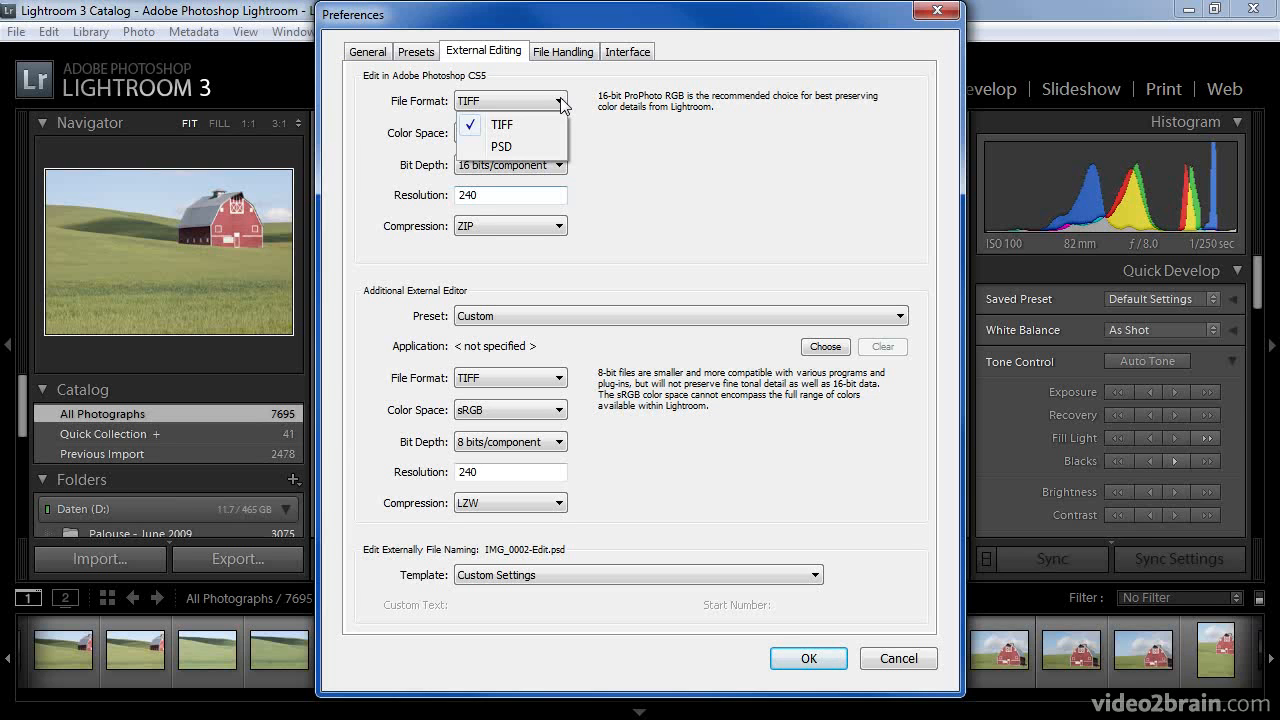
left_click(561, 103)
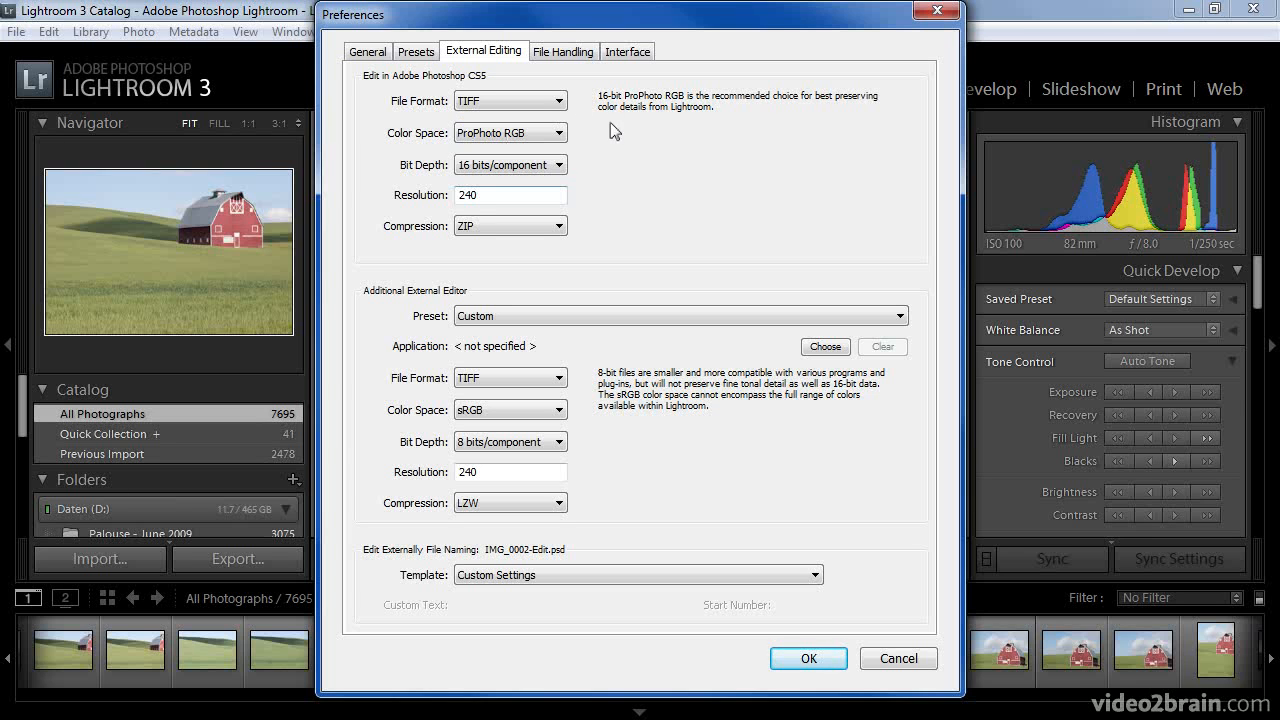
left_click(561, 136)
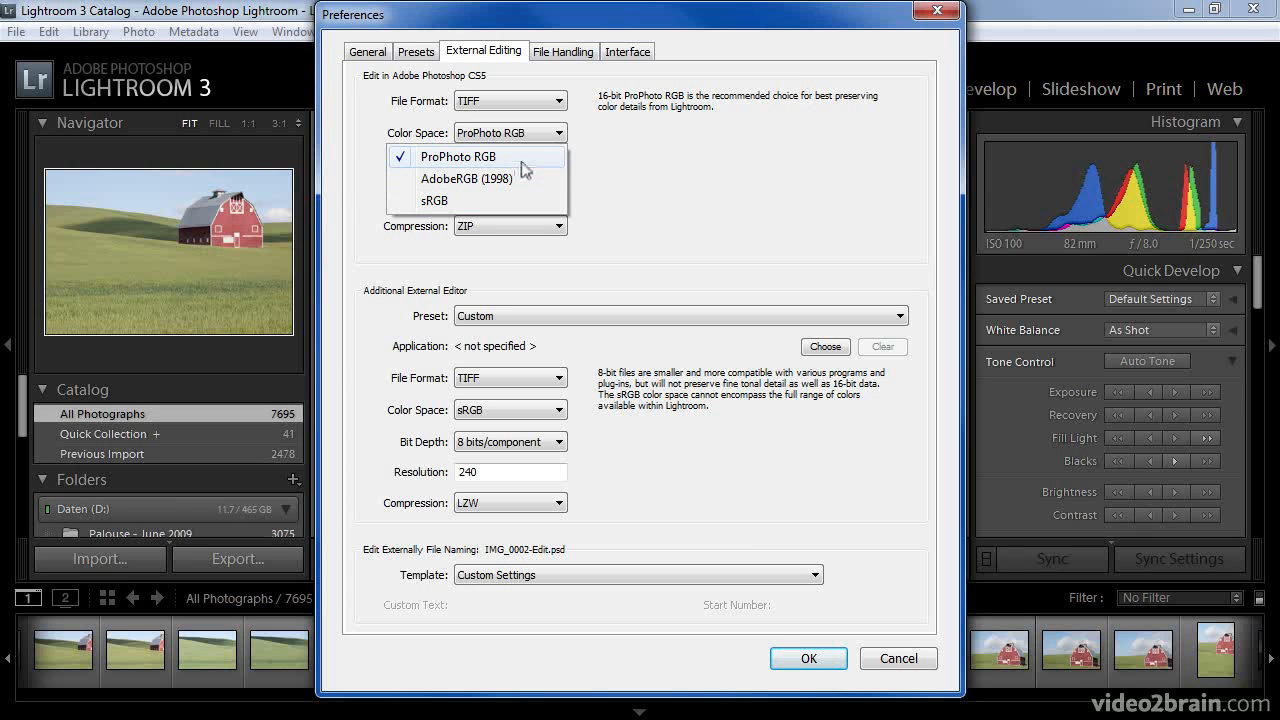
left_click(596, 169)
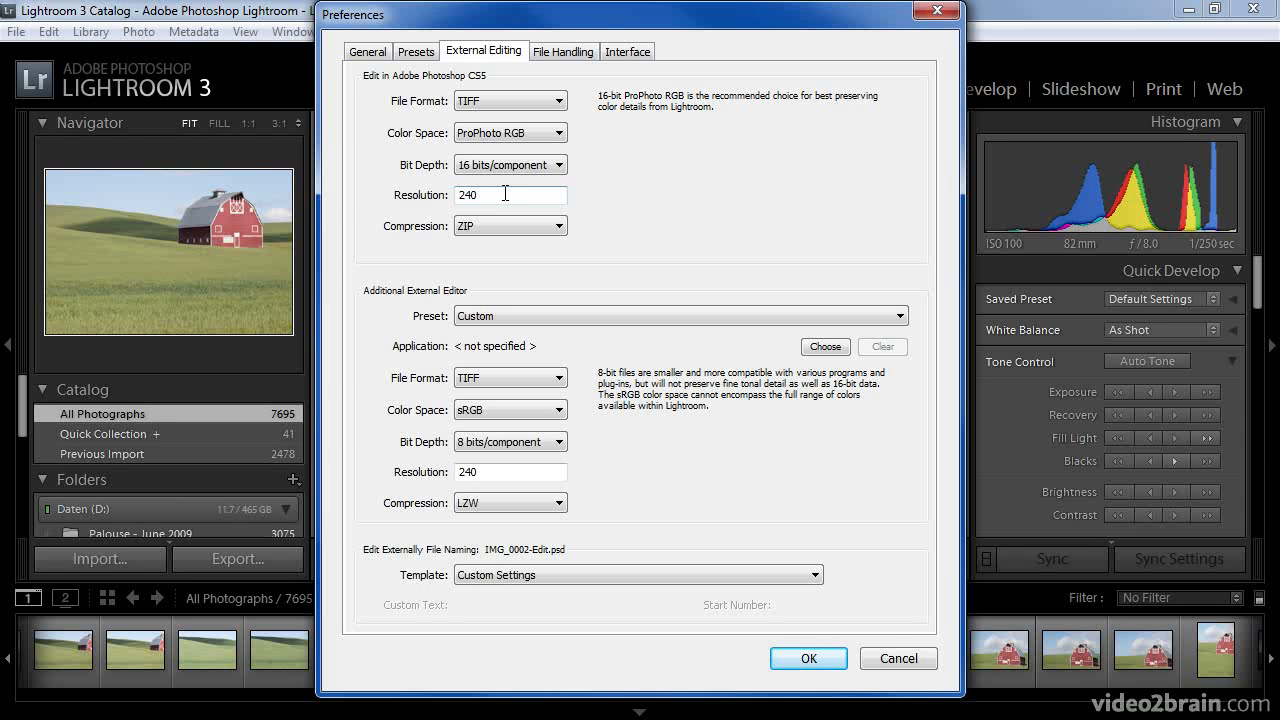
left_click(558, 226)
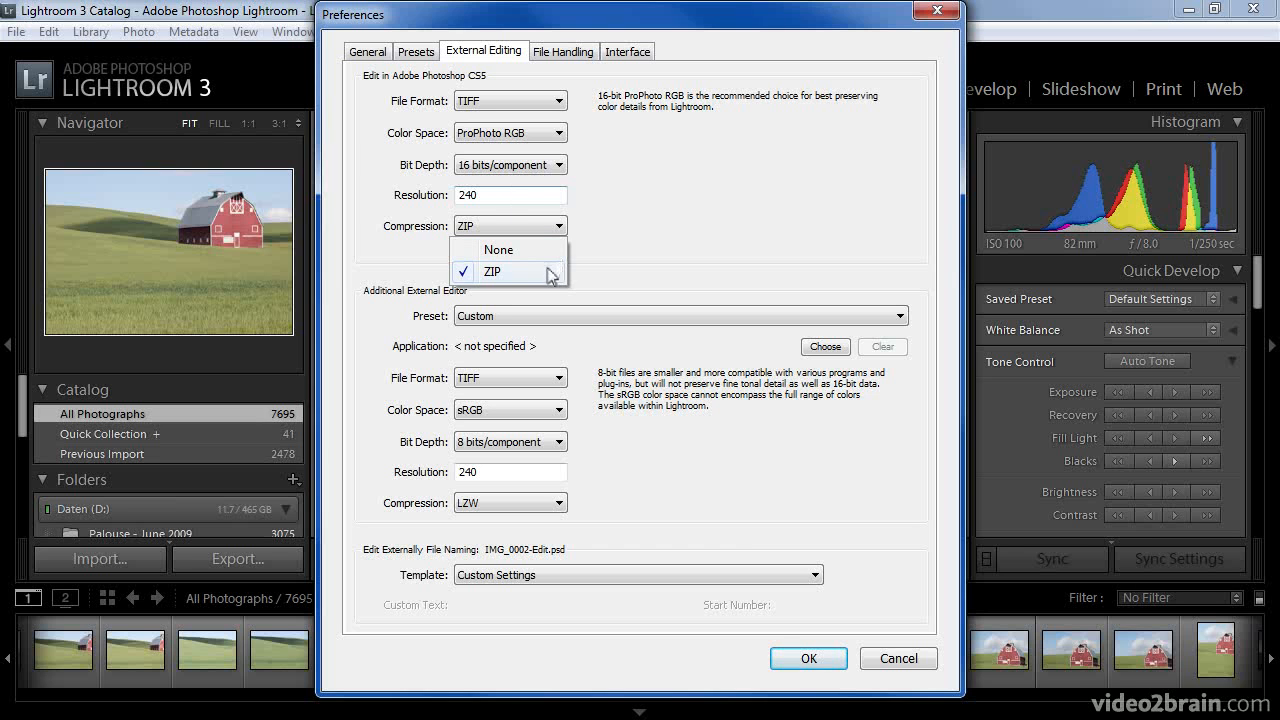
left_click(547, 268)
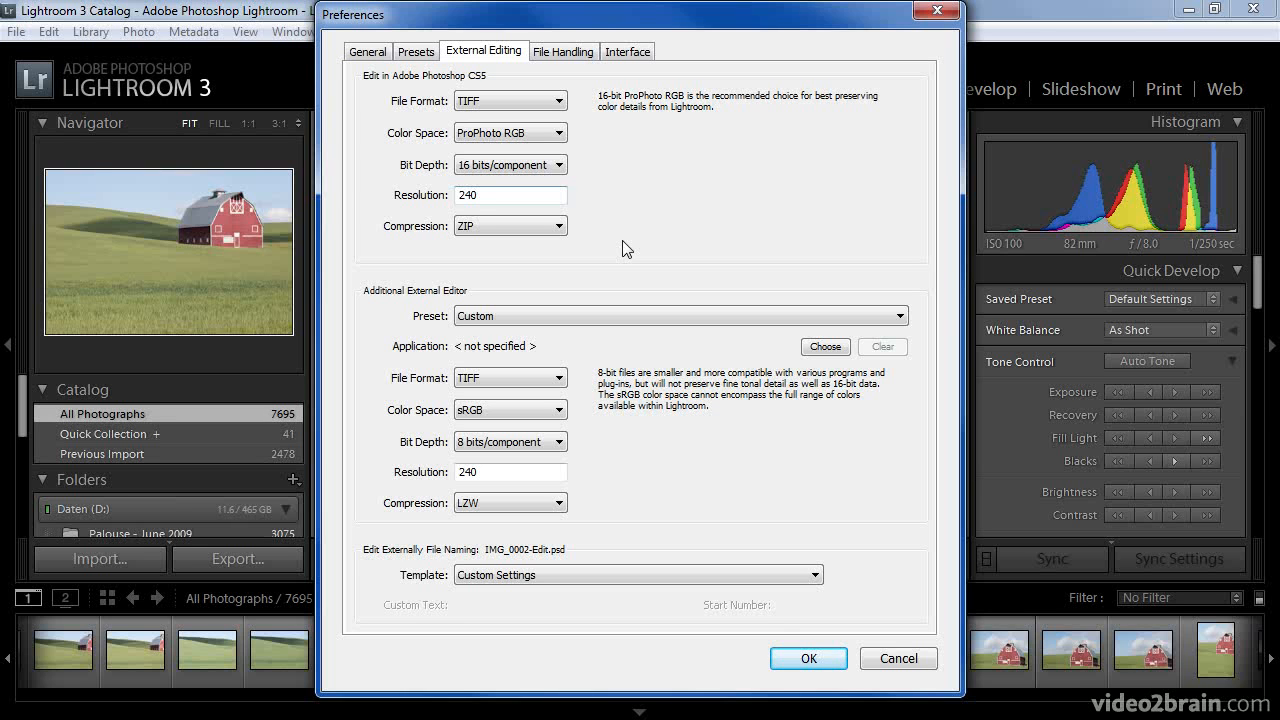
Examine the preset, file format and color space choices for the additional external editor
left_click(901, 317)
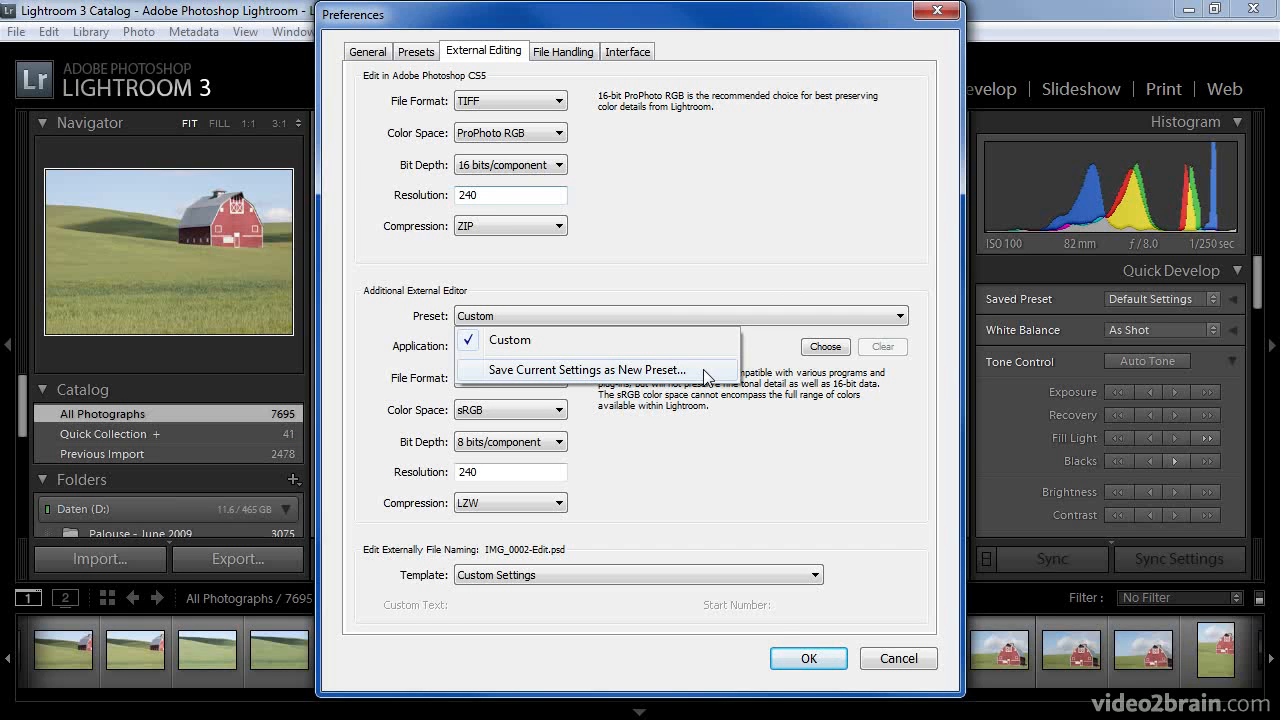
left_click(758, 302)
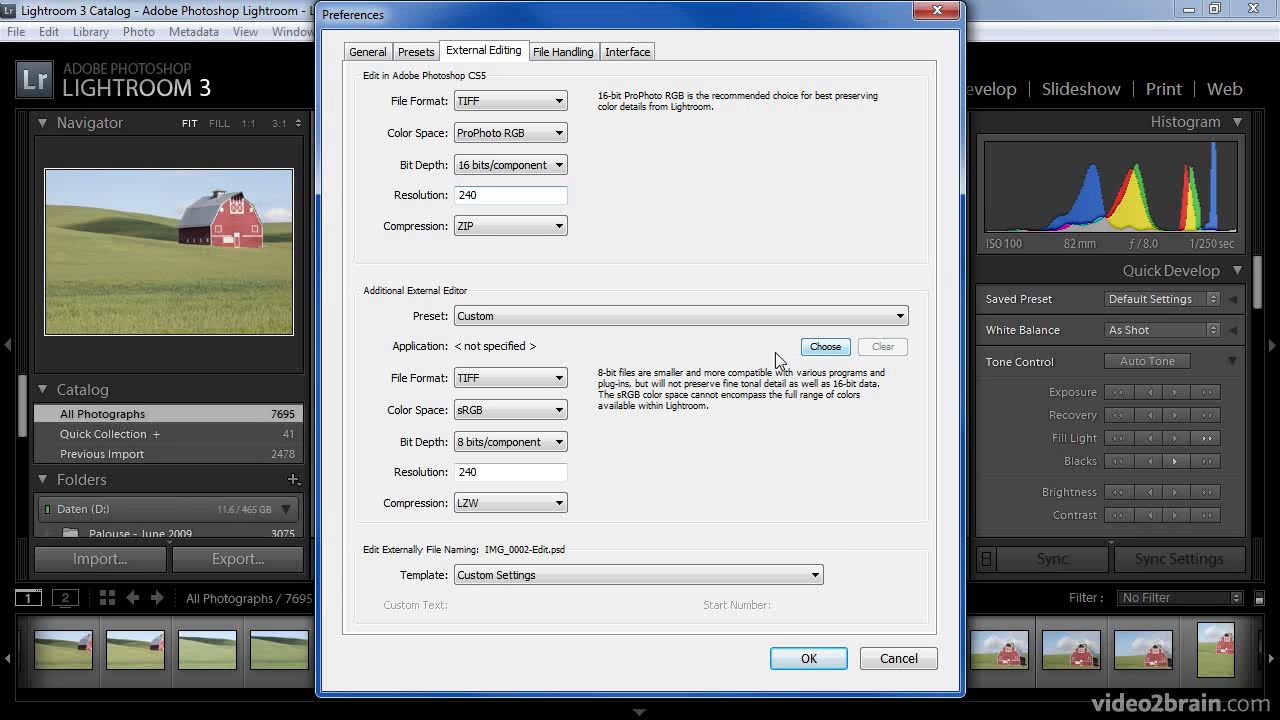
left_click(558, 378)
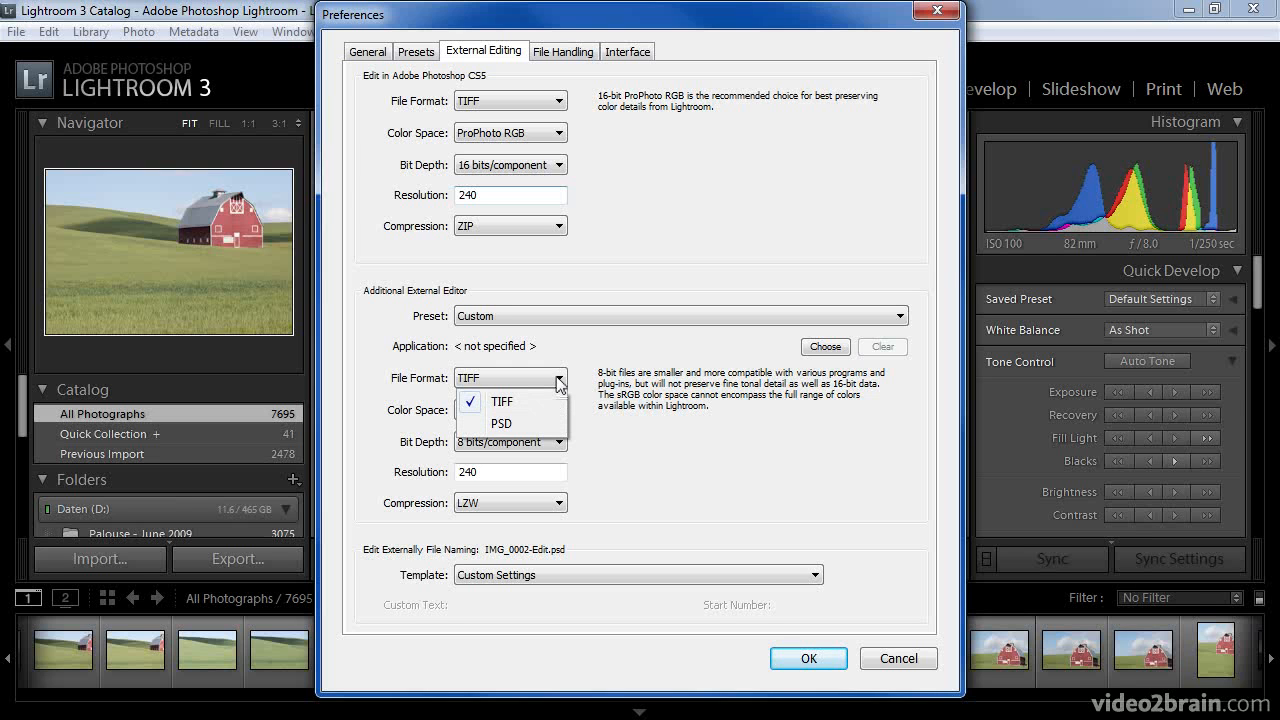
left_click(558, 380)
left_click(557, 410)
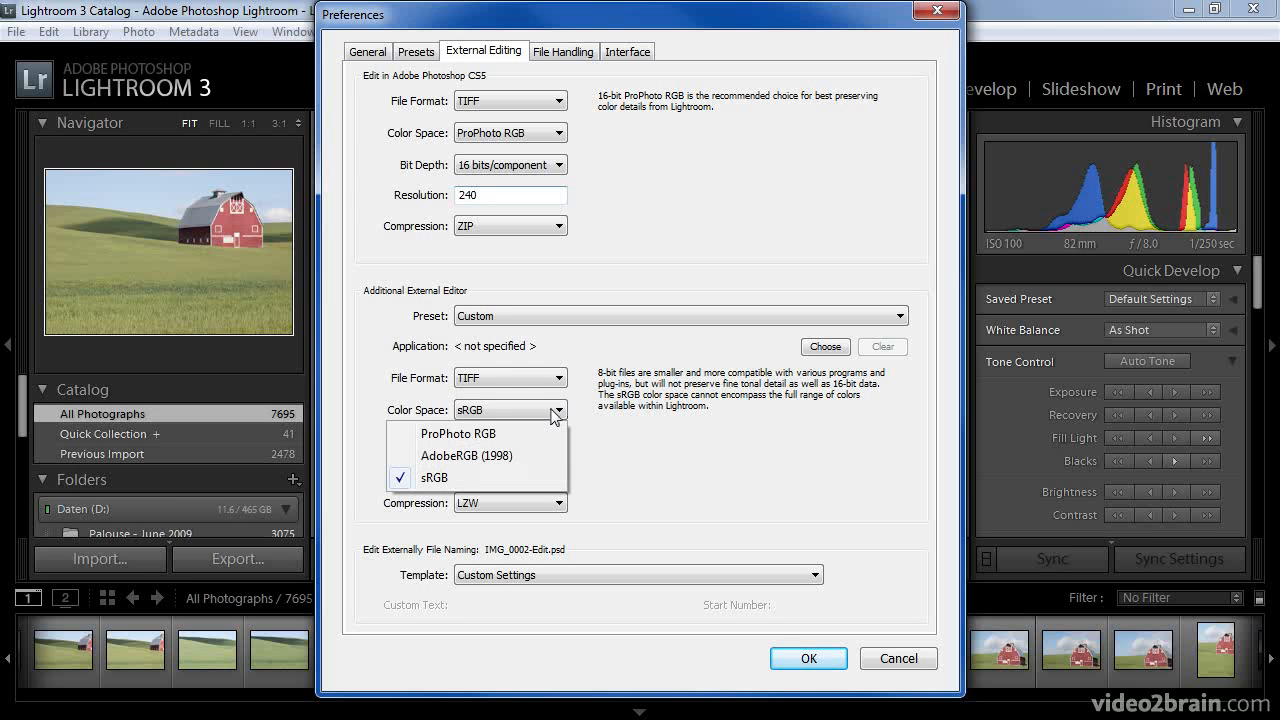
left_click(551, 409)
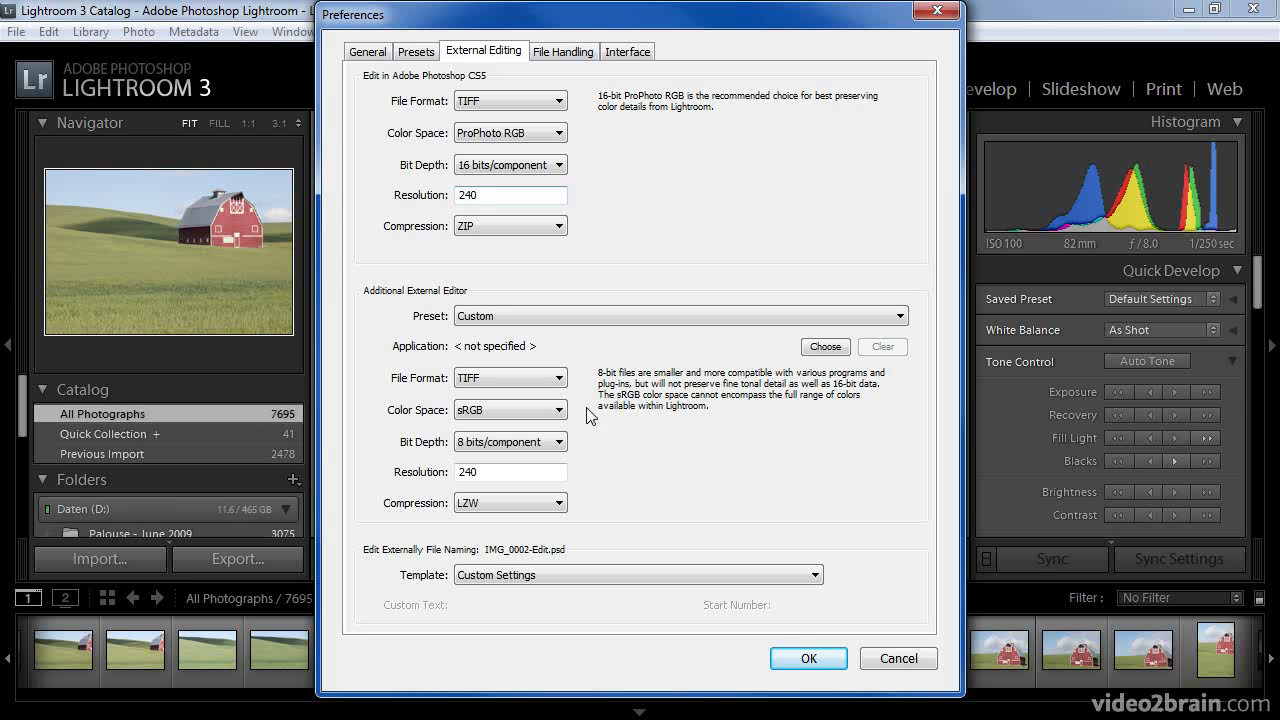
left_click(562, 411)
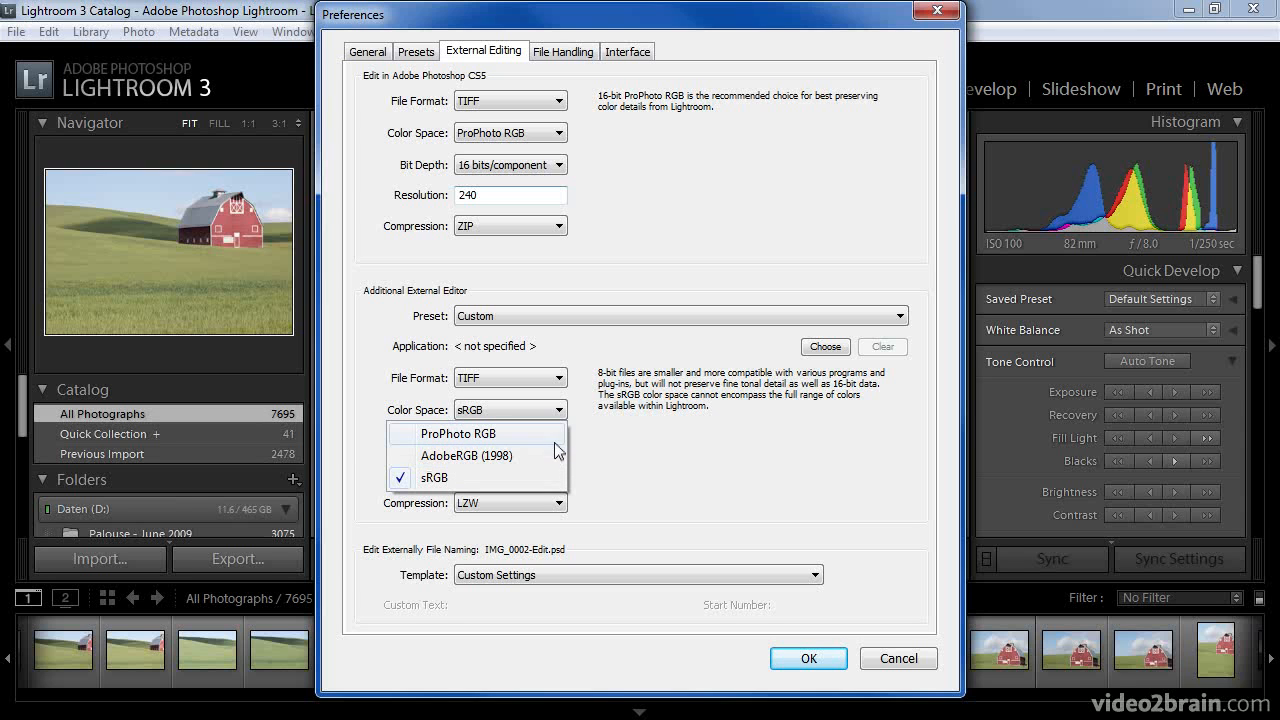
left_click(566, 413)
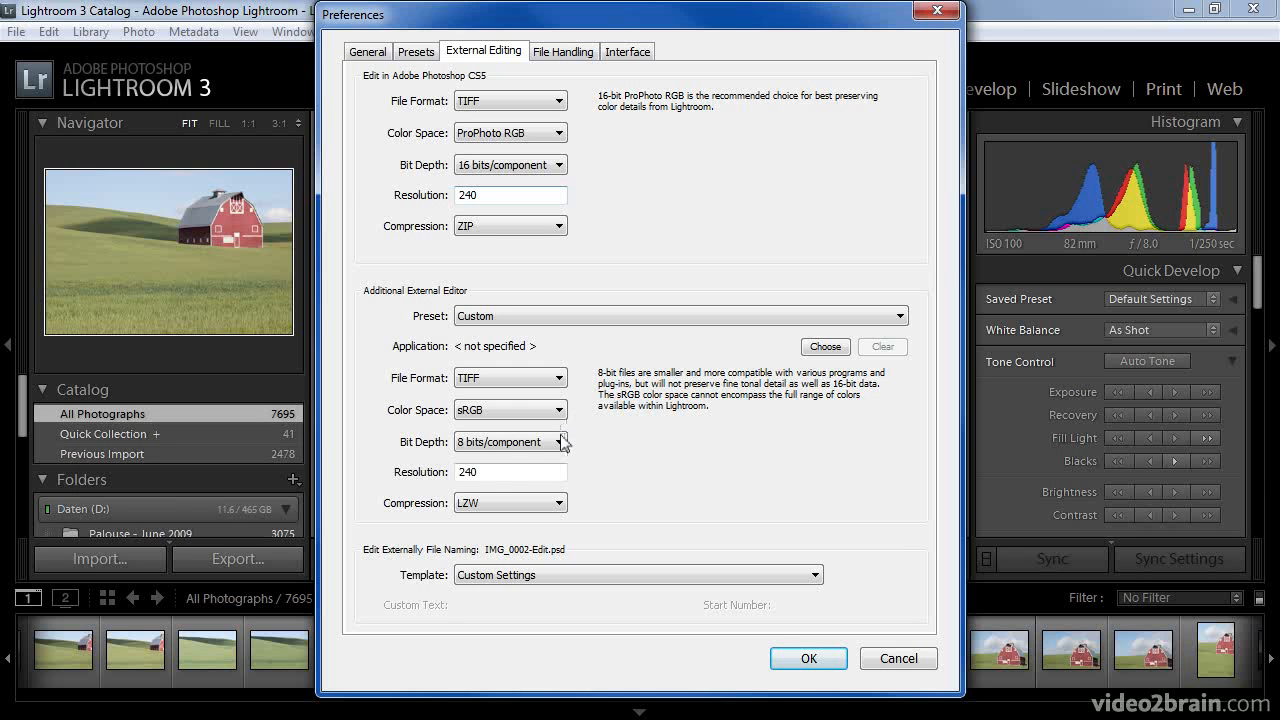
Examine the bit depth and compression choices for the additional external editor, keeping 8 bits/component and LZW
left_click(562, 442)
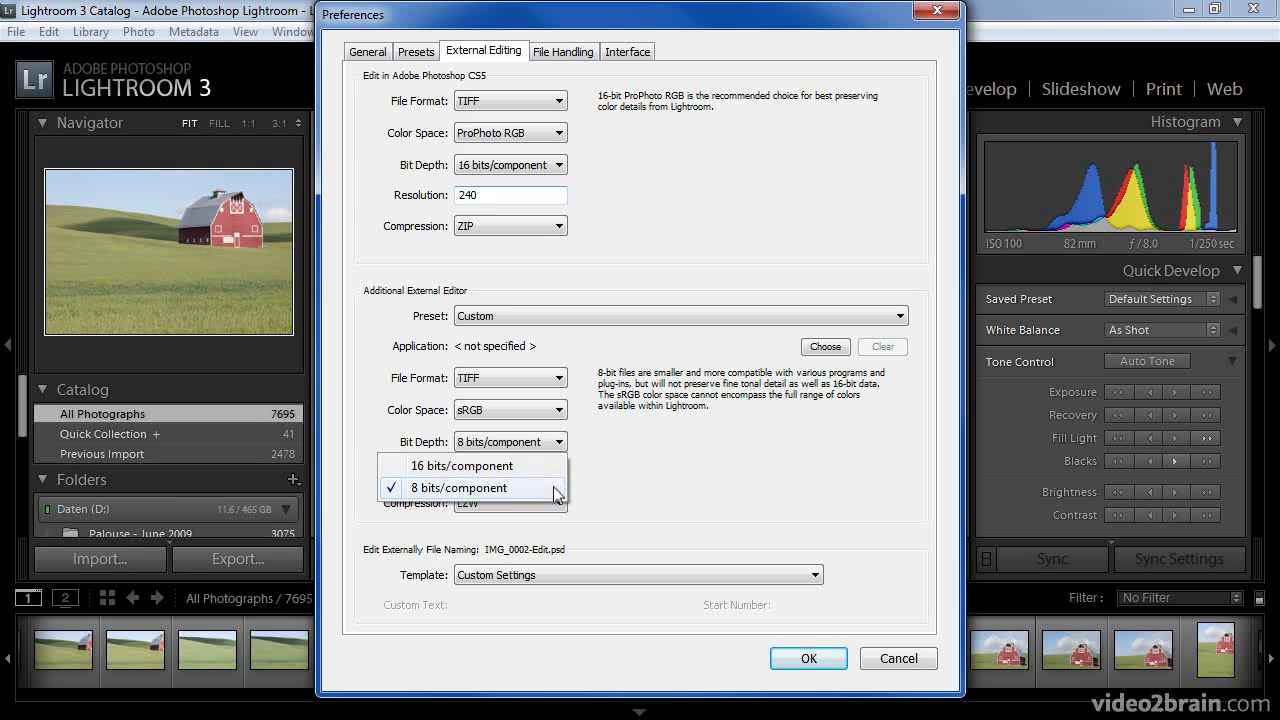
left_click(553, 486)
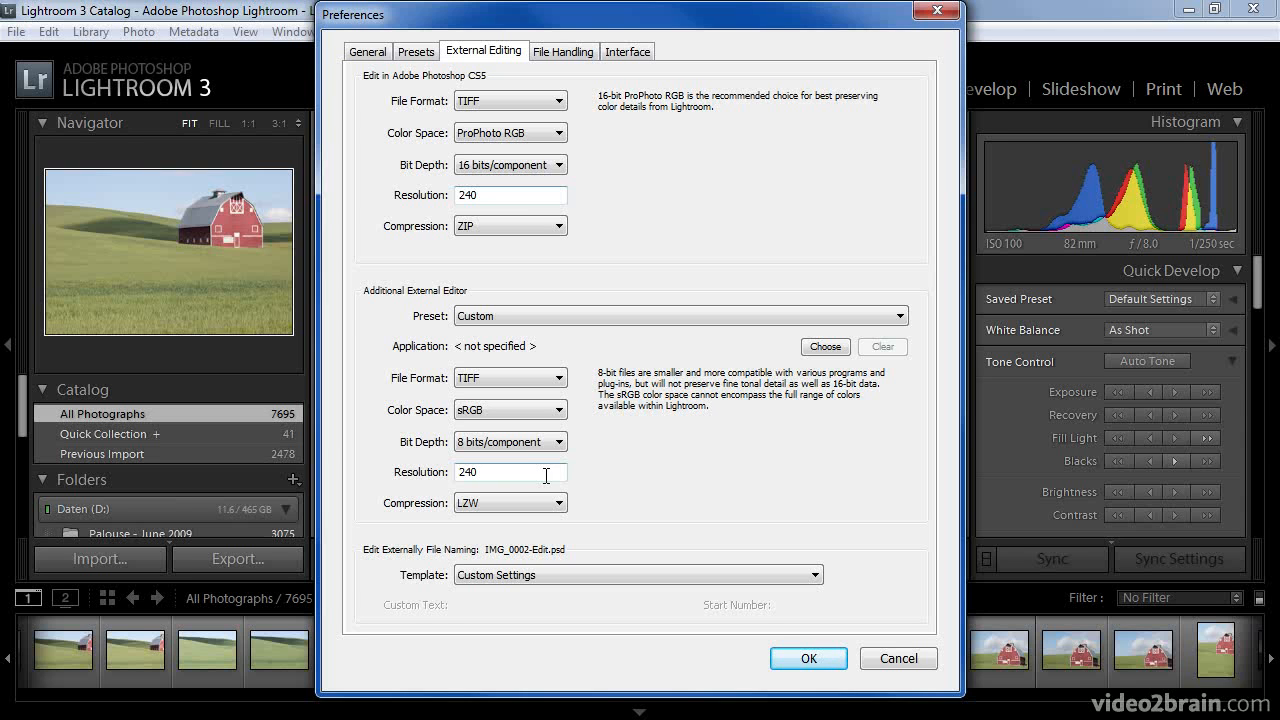
left_click(560, 505)
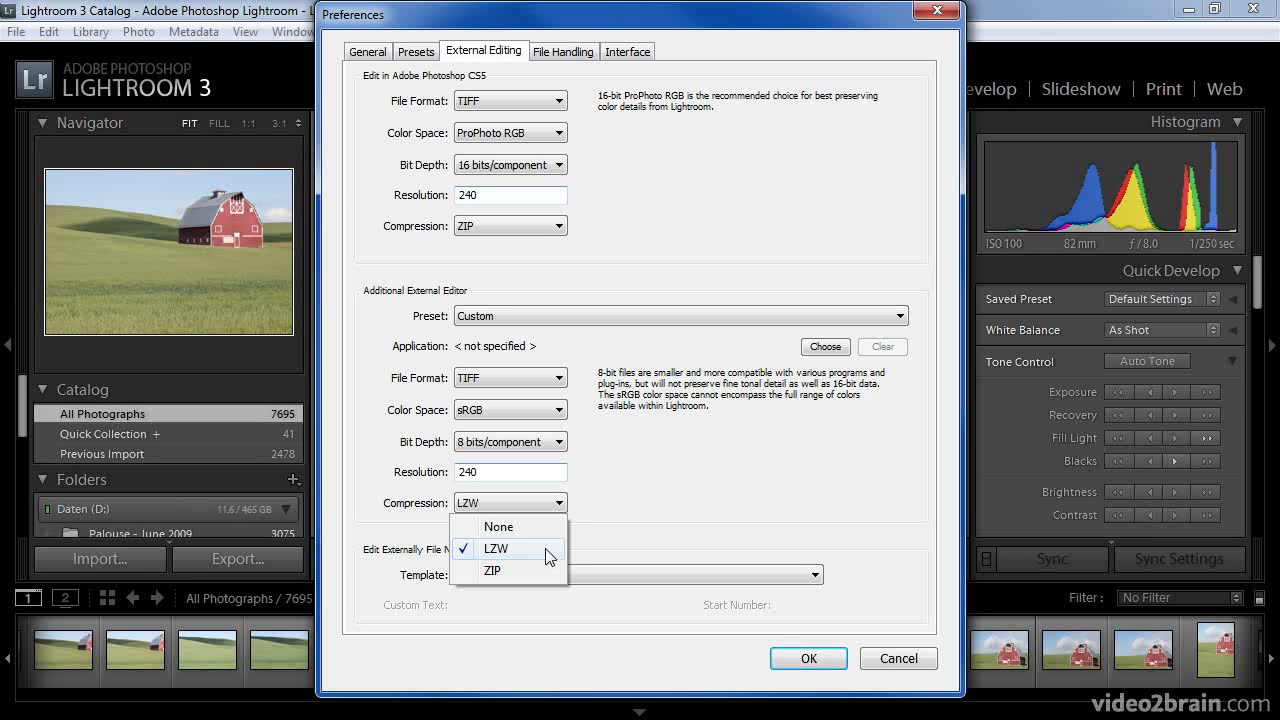
left_click(547, 551)
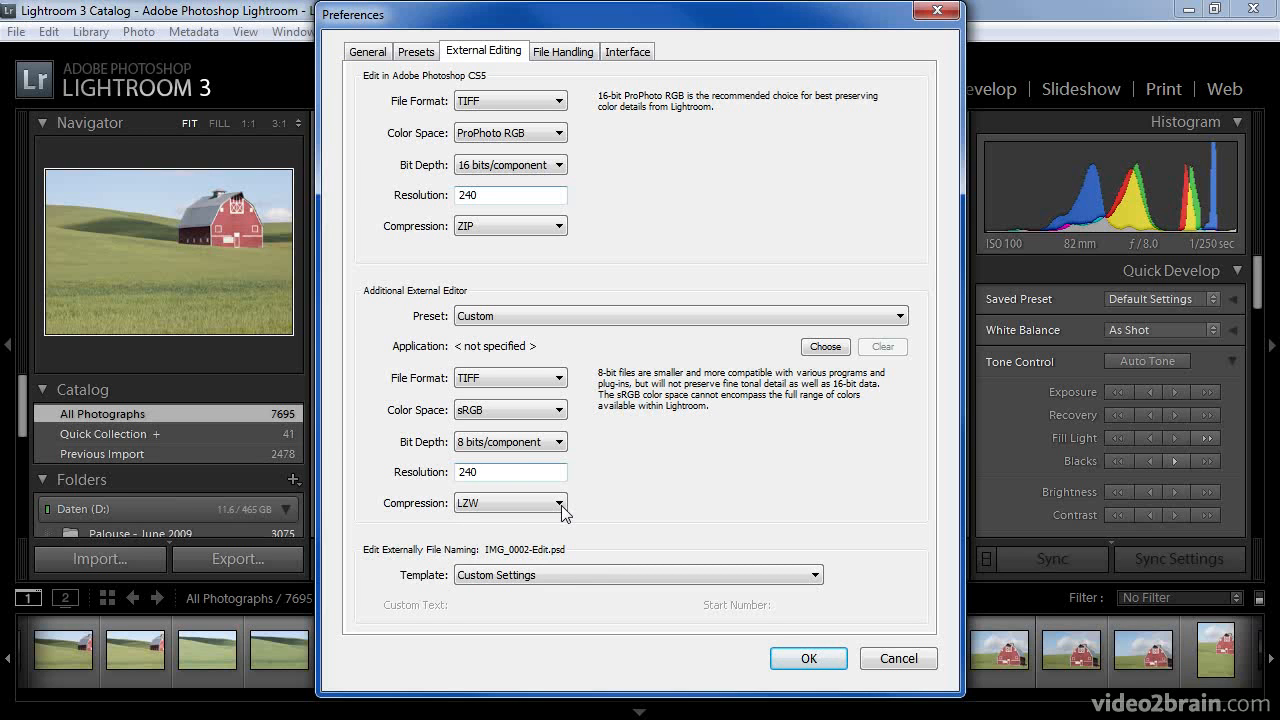
left_click(560, 505)
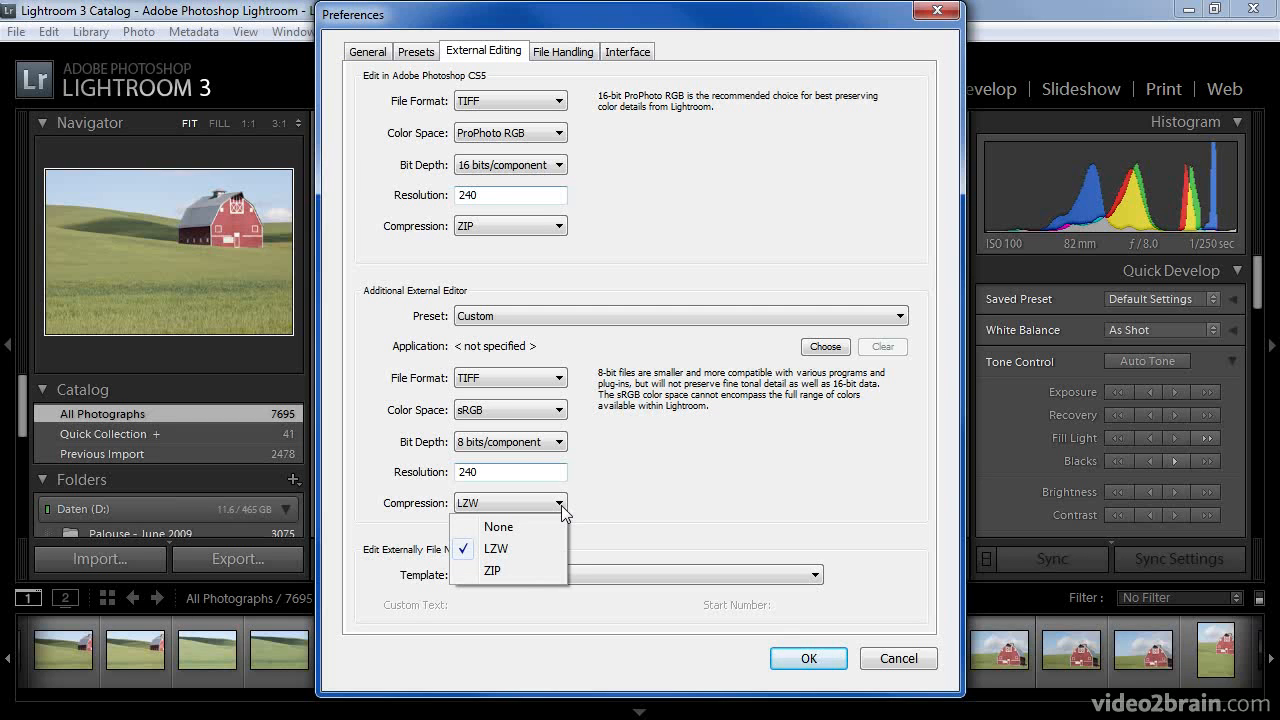
left_click(588, 520)
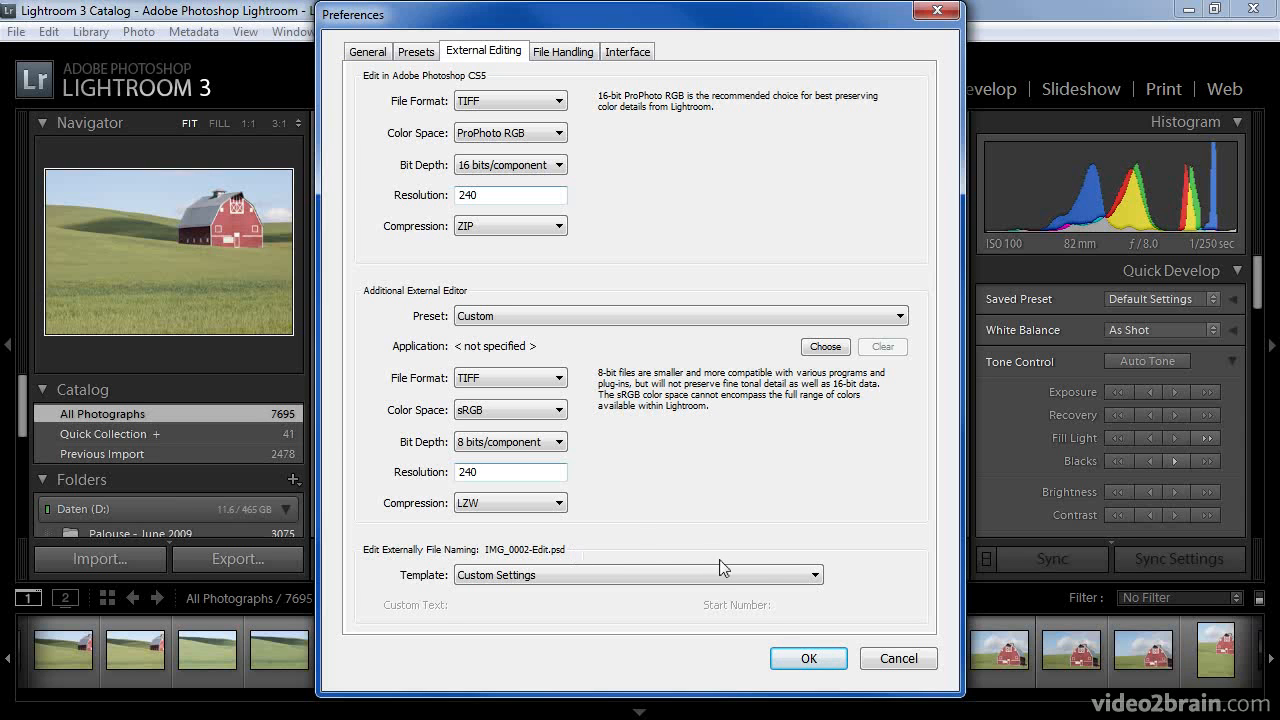
Try adding a Sequence # (001) token after "-Edit" in the filename template for externally edited files, and discard the template change
left_click(815, 576)
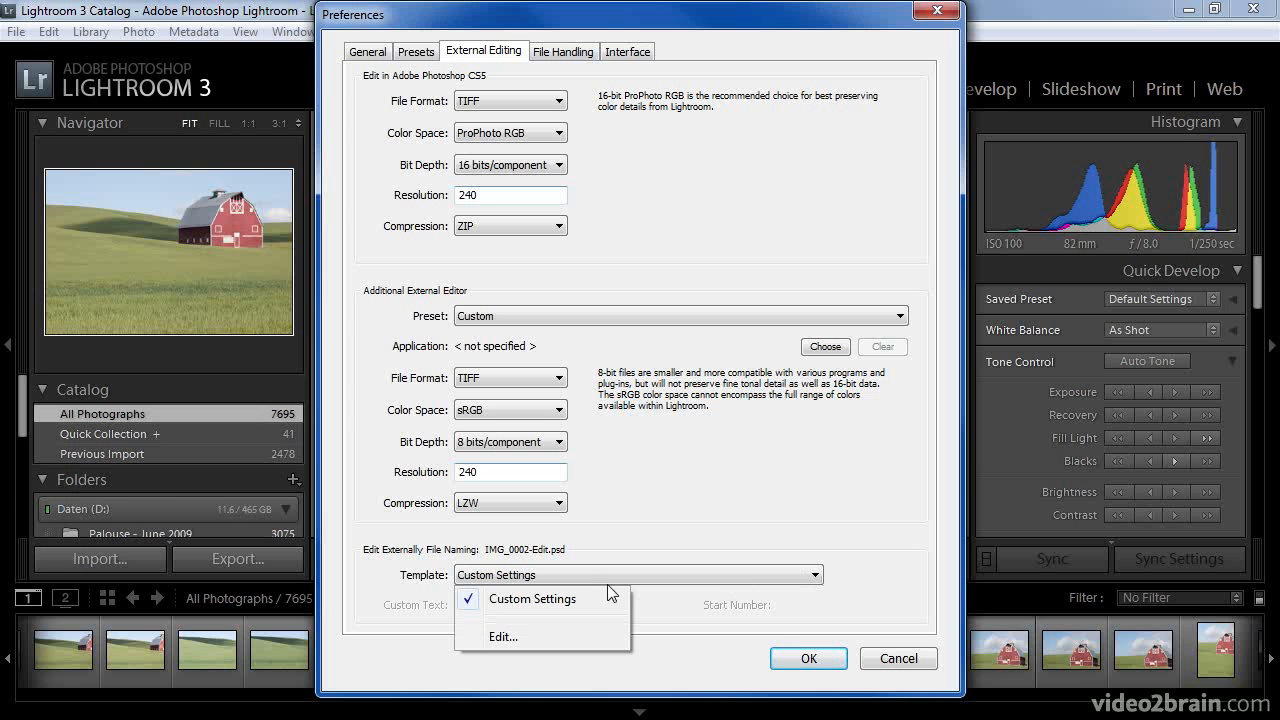
left_click(572, 635)
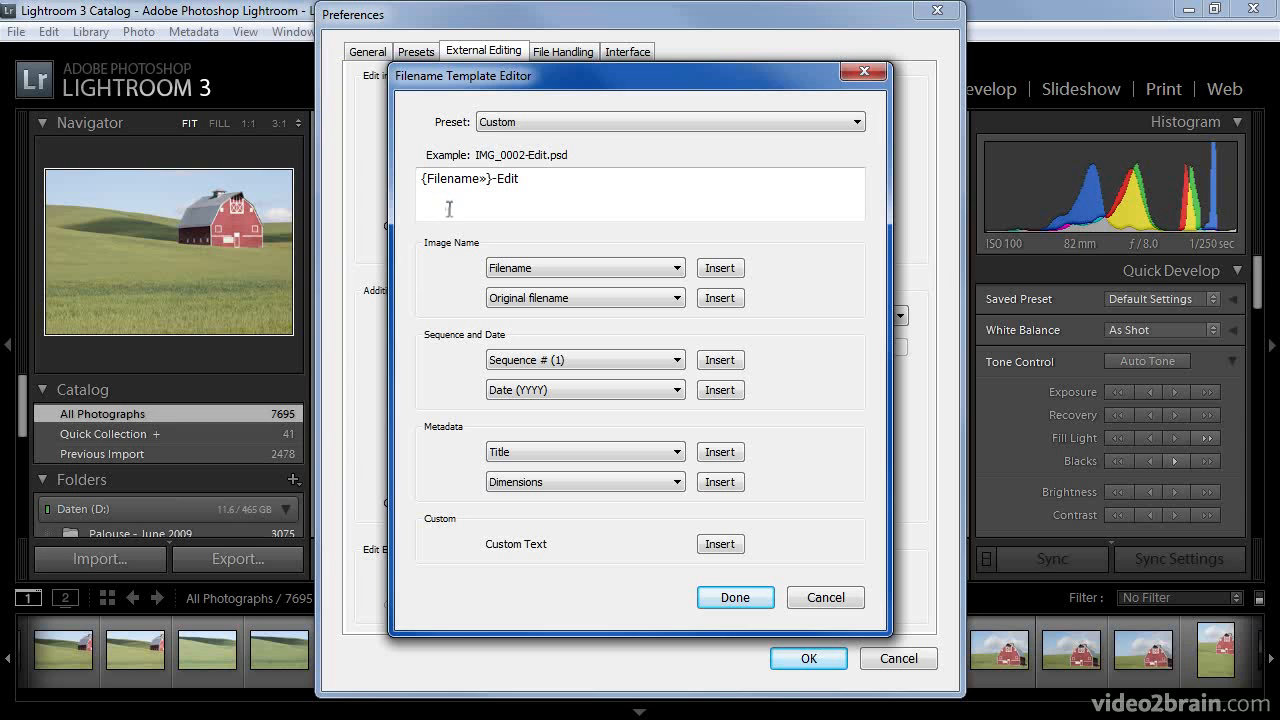
left_click(541, 180)
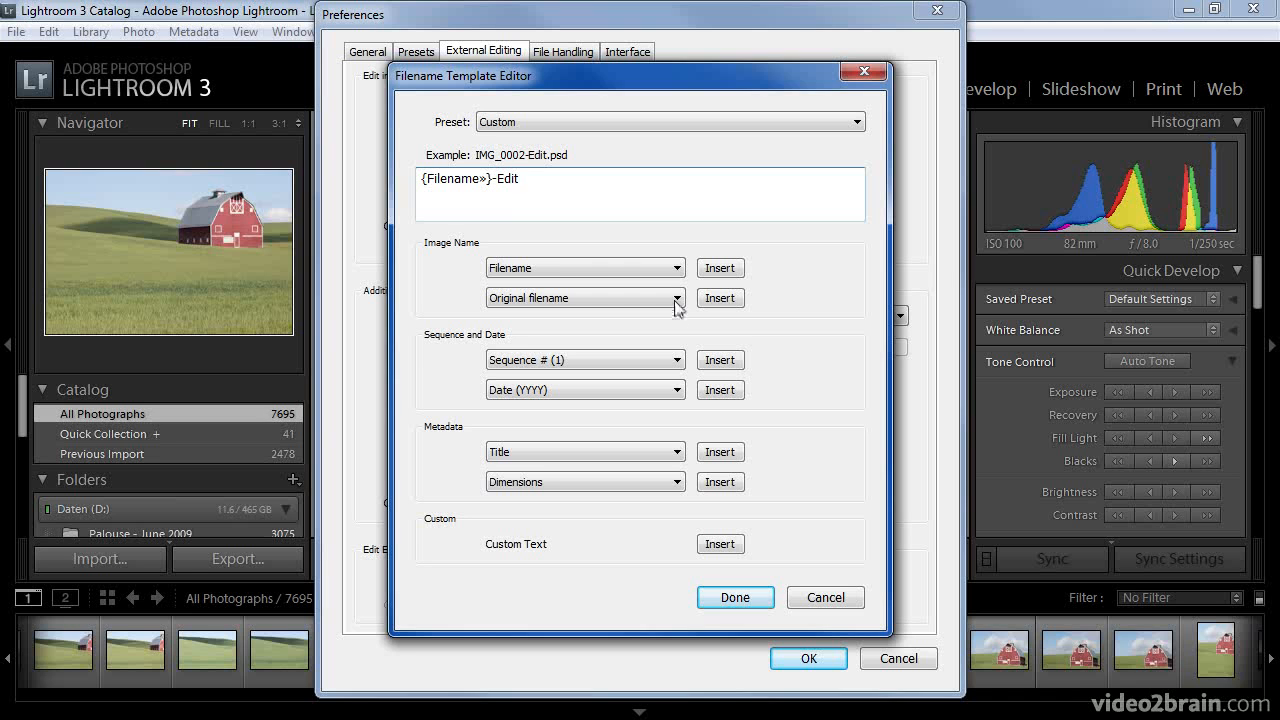
left_click(678, 360)
left_click(657, 431)
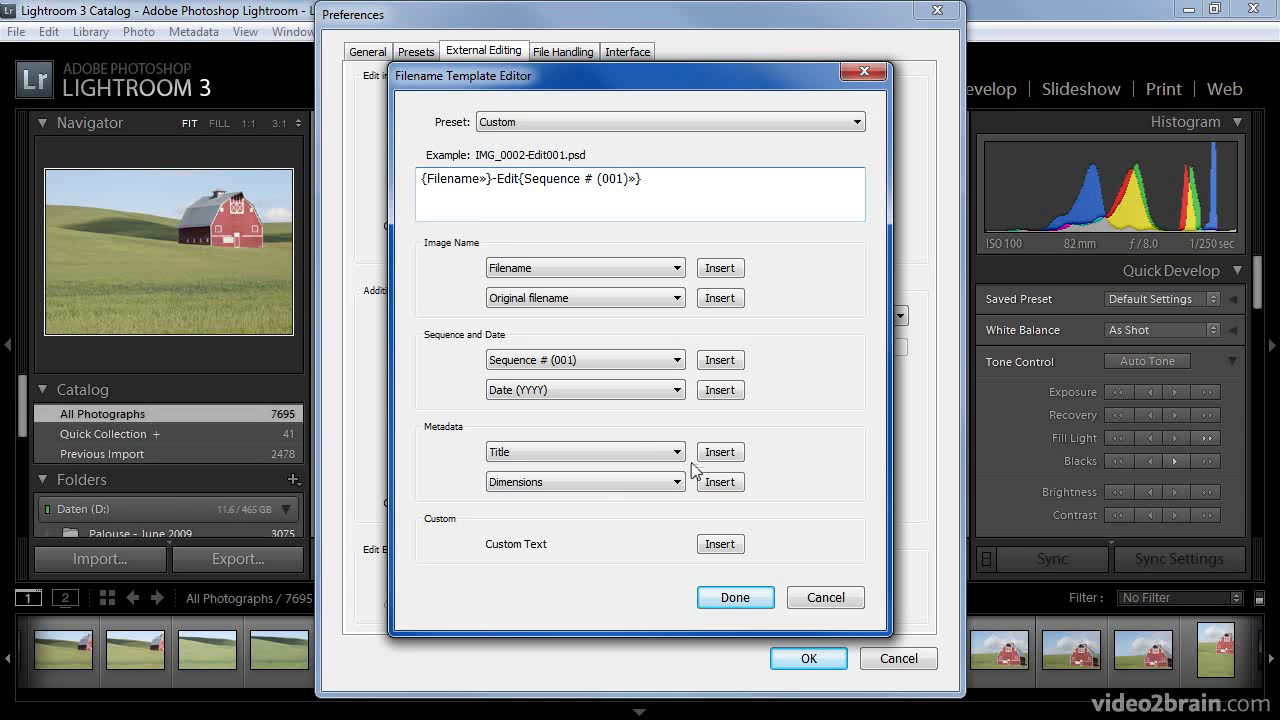
left_click(824, 597)
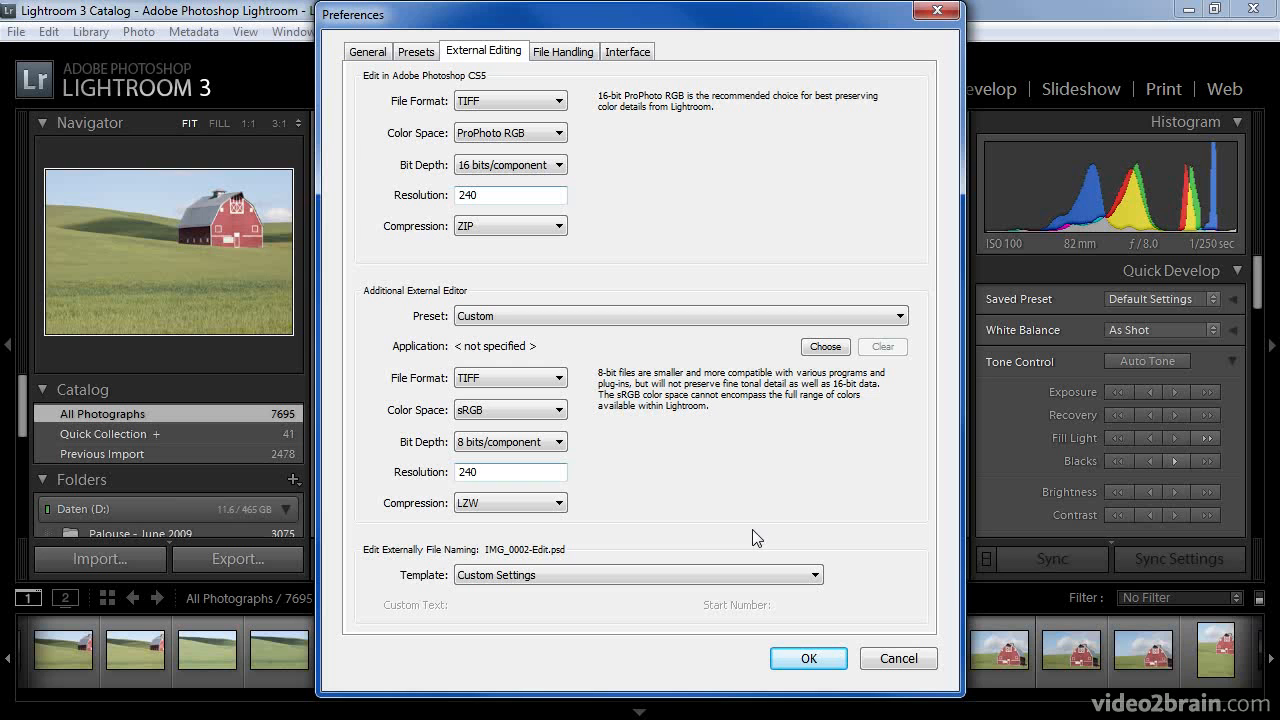
In the file handling preferences, review the DNG extension, compatibility and JPEG preview choices, and enable Embed Original Raw File
left_click(563, 51)
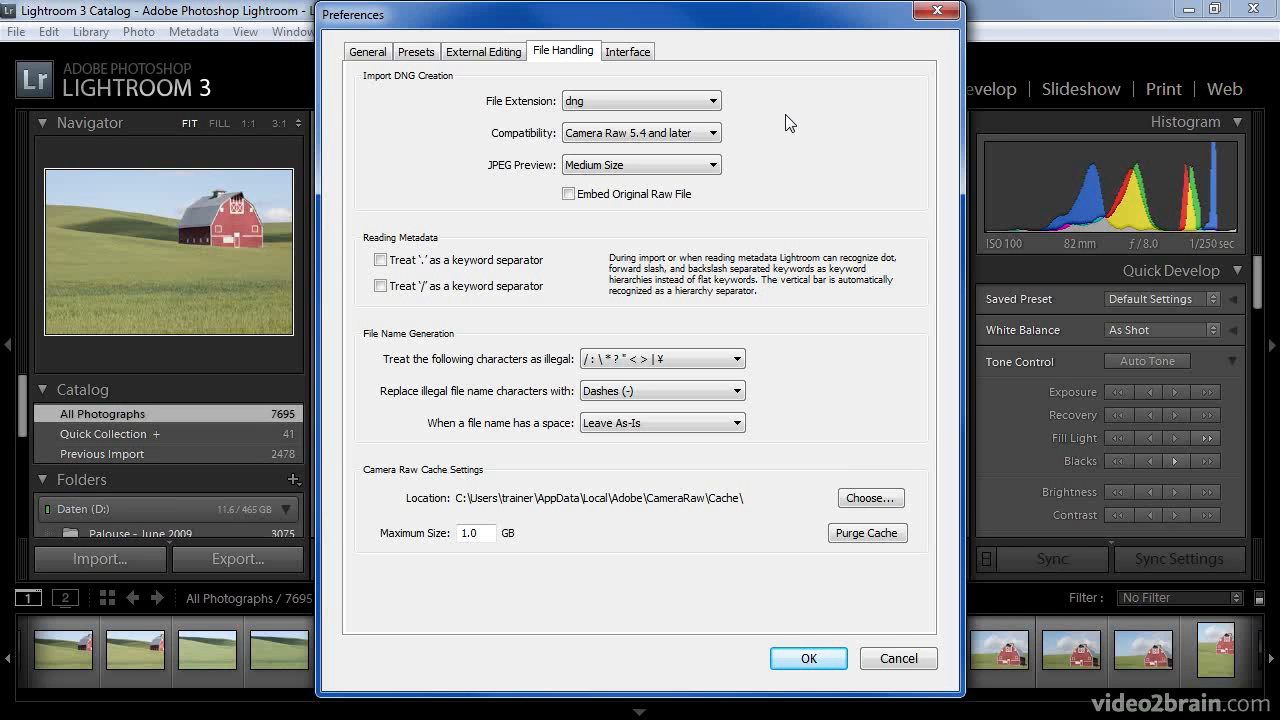
left_click(716, 102)
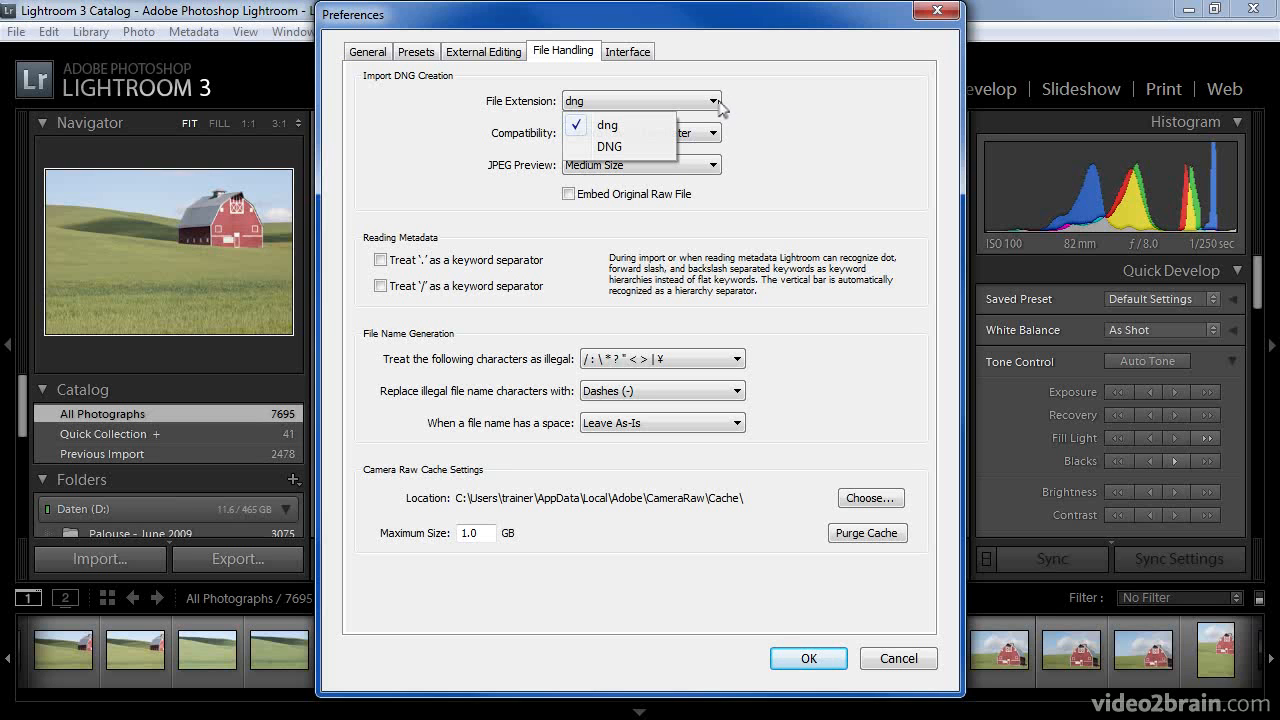
left_click(742, 142)
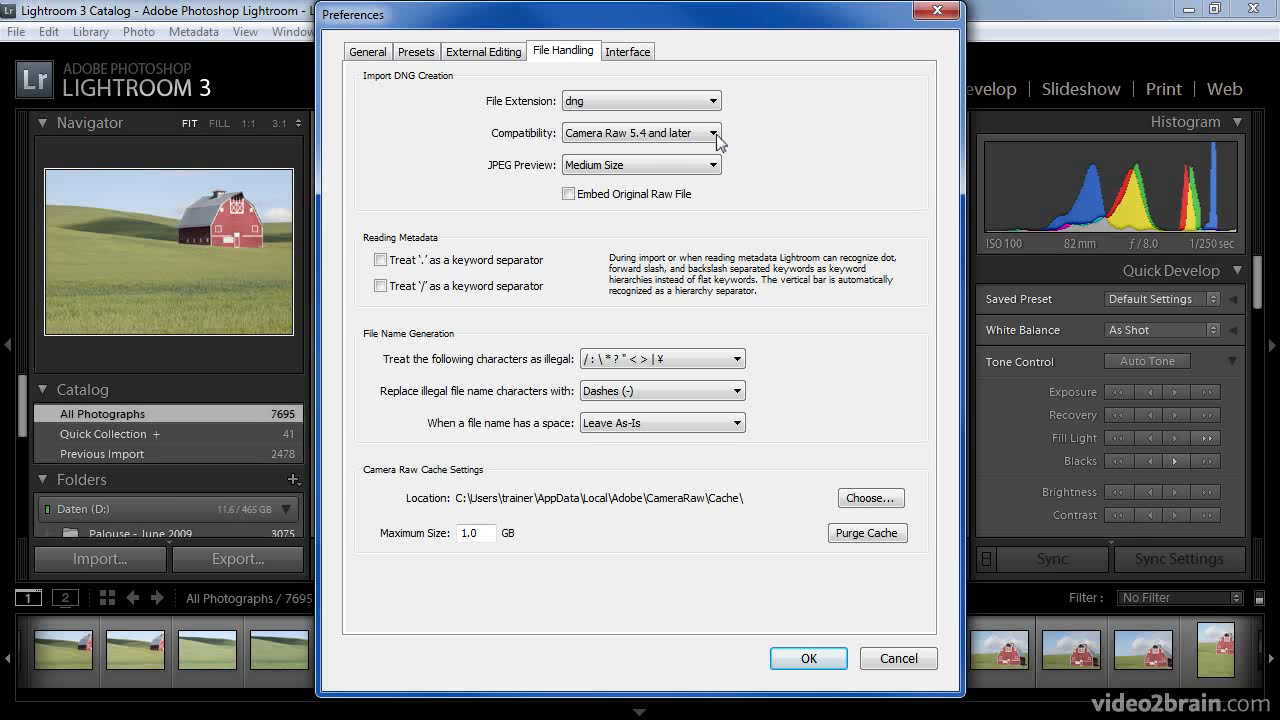
left_click(713, 134)
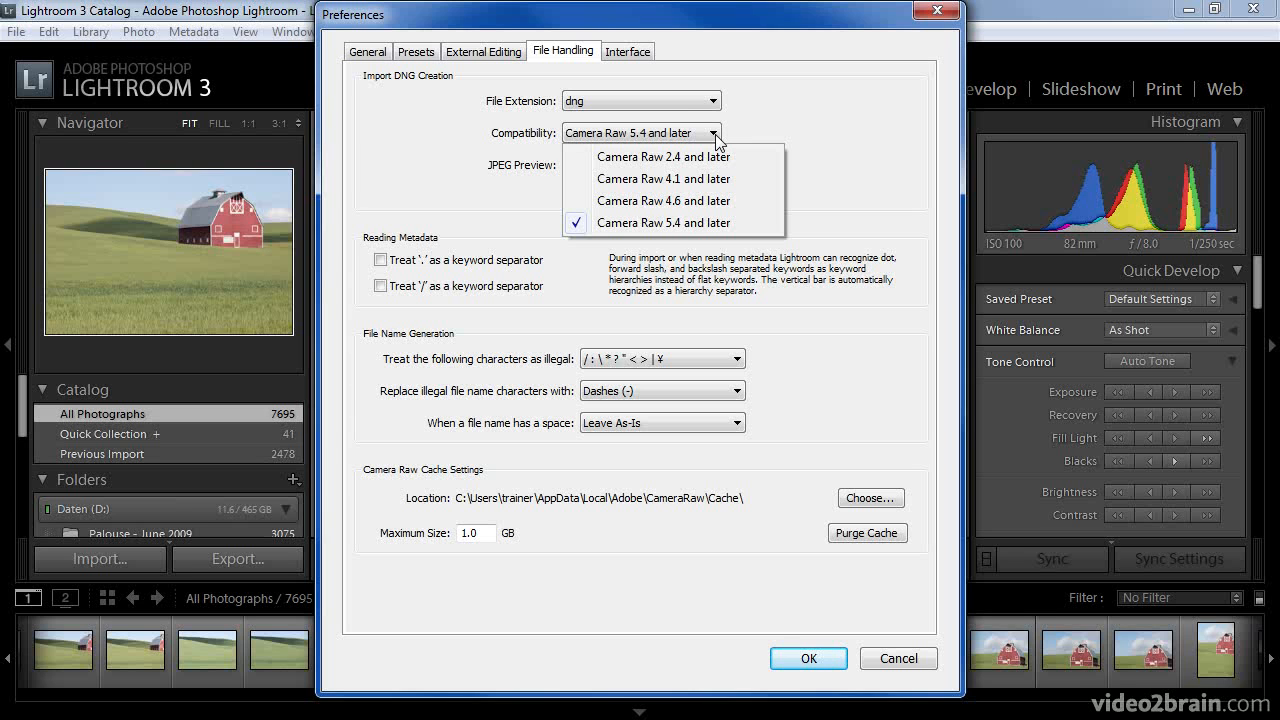
left_click(715, 134)
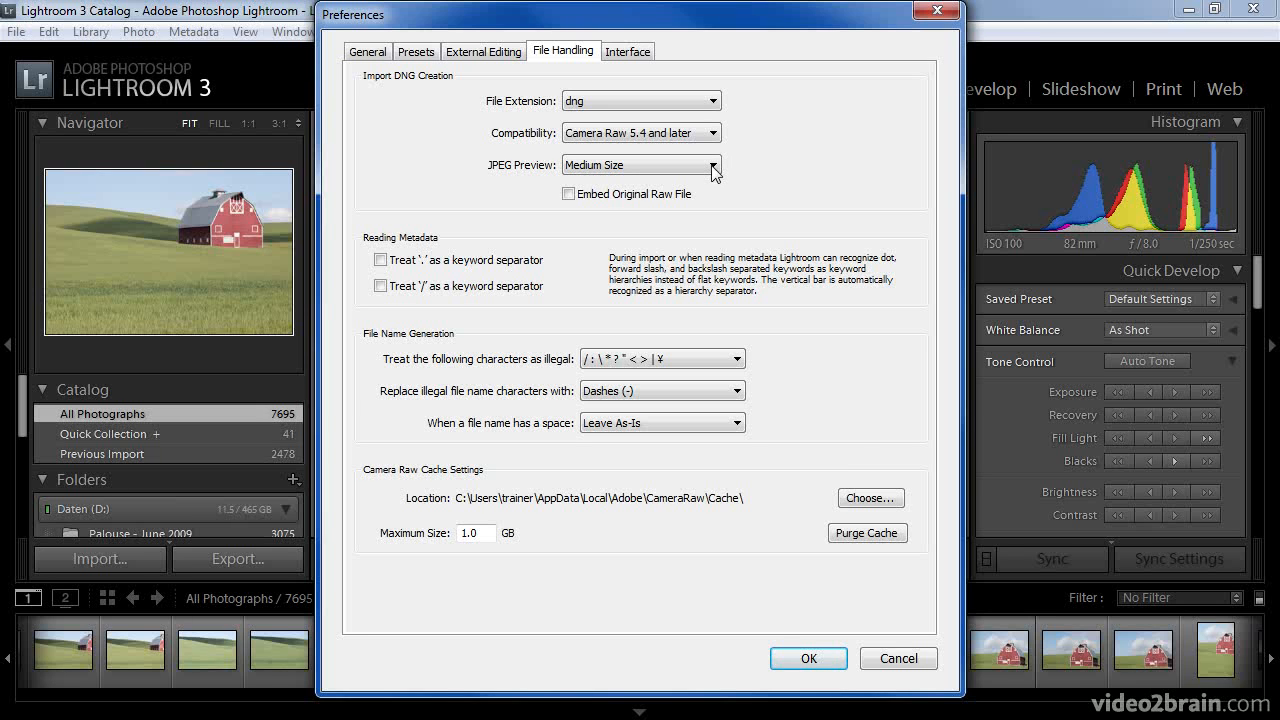
left_click(713, 166)
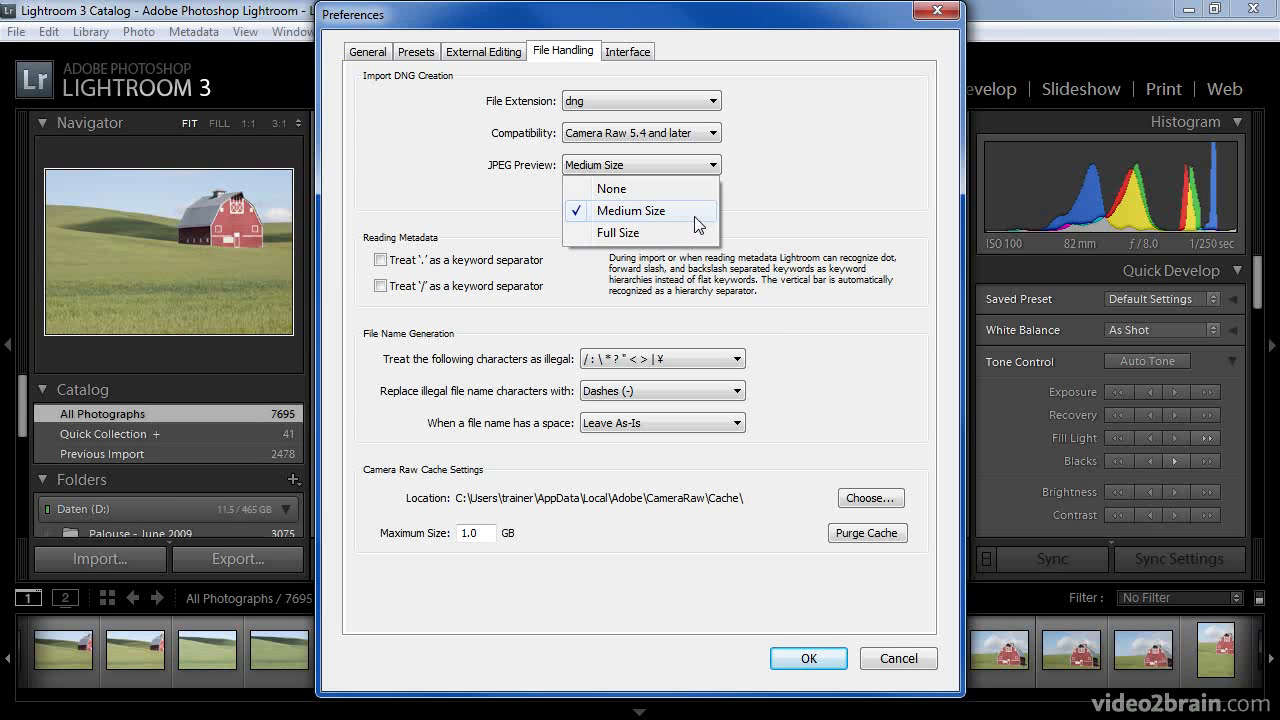
left_click(736, 207)
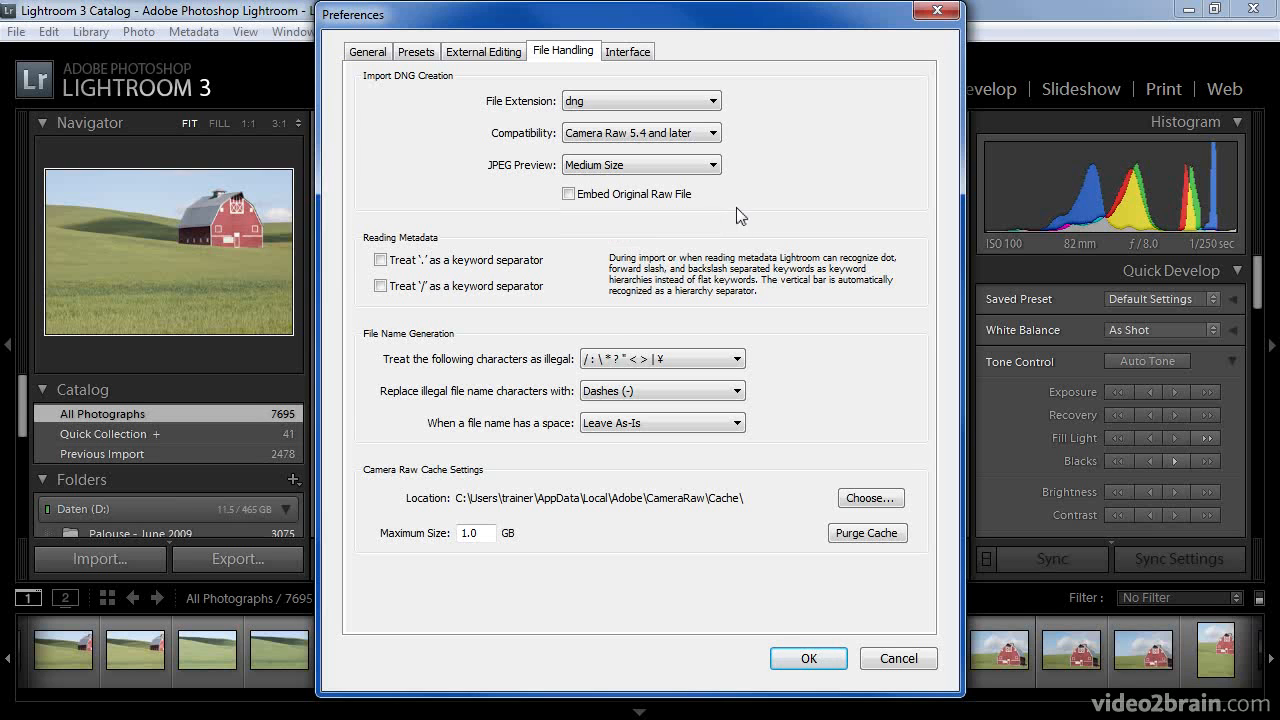
left_click(660, 204)
Set the illegal file name characters to the longer set including = + ; , ^ [ ], and review the replacement and space-handling choices
left_click(731, 362)
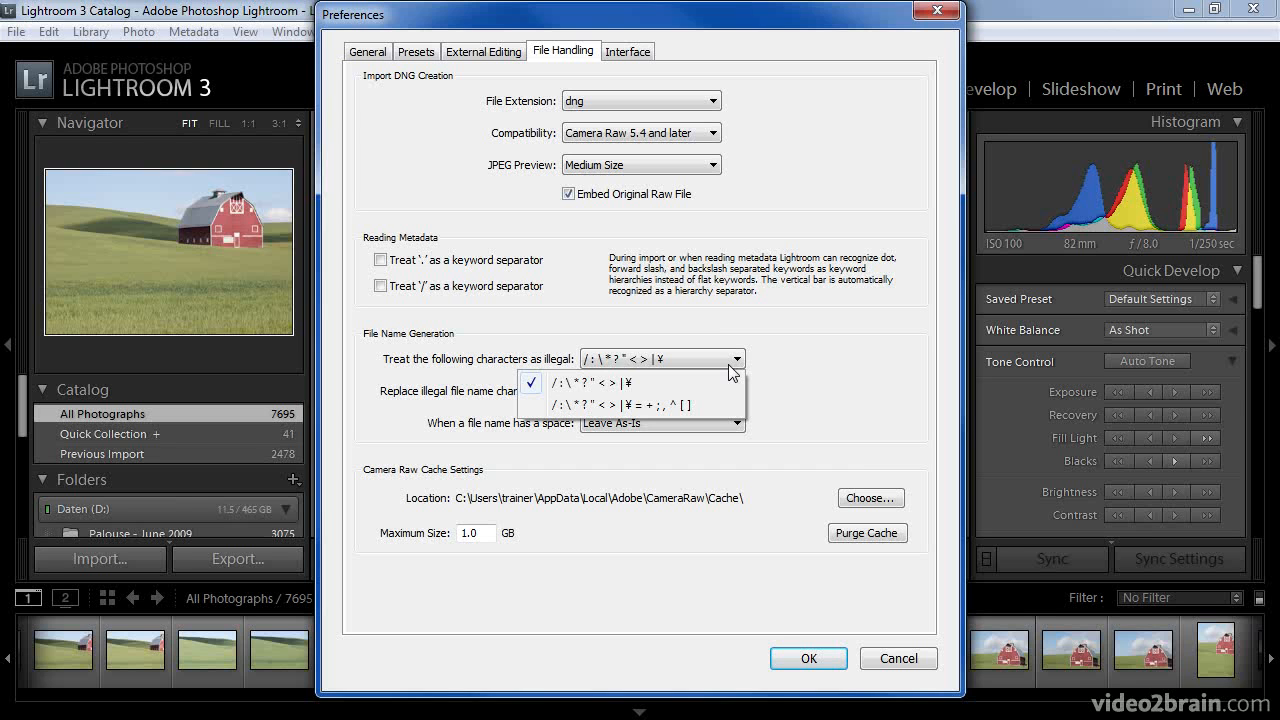
left_click(690, 406)
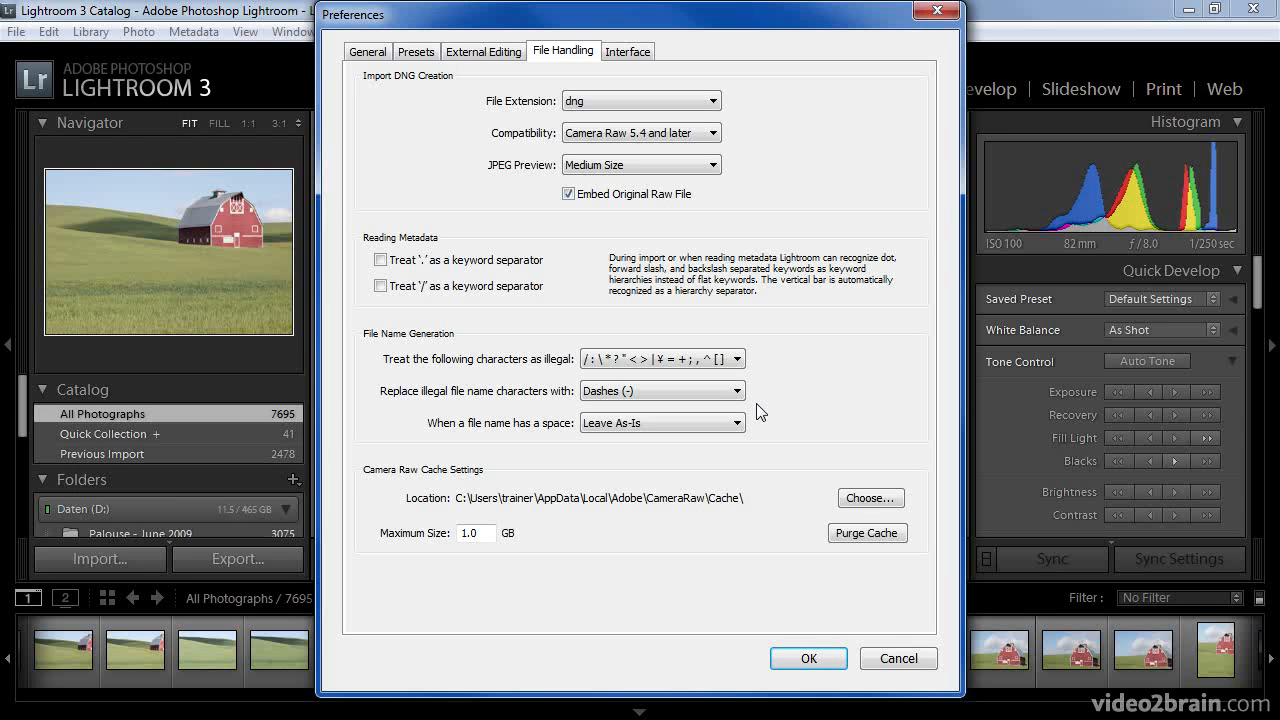
left_click(738, 393)
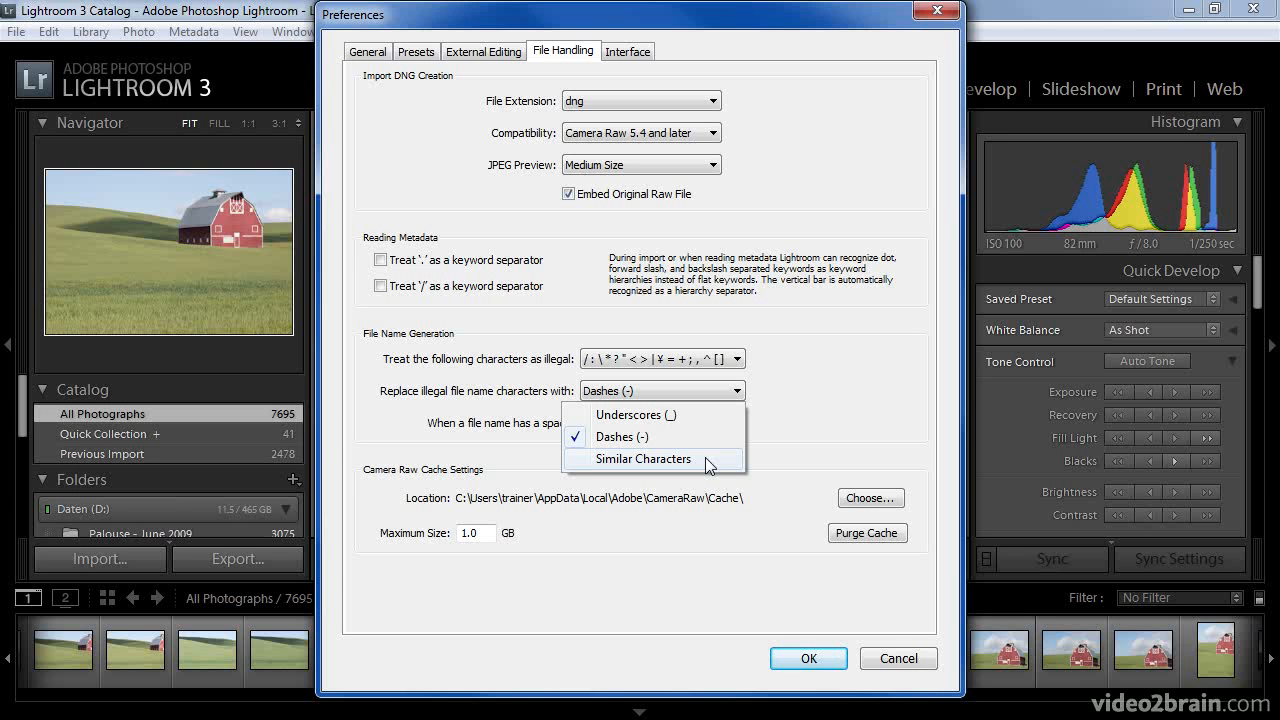
left_click(784, 438)
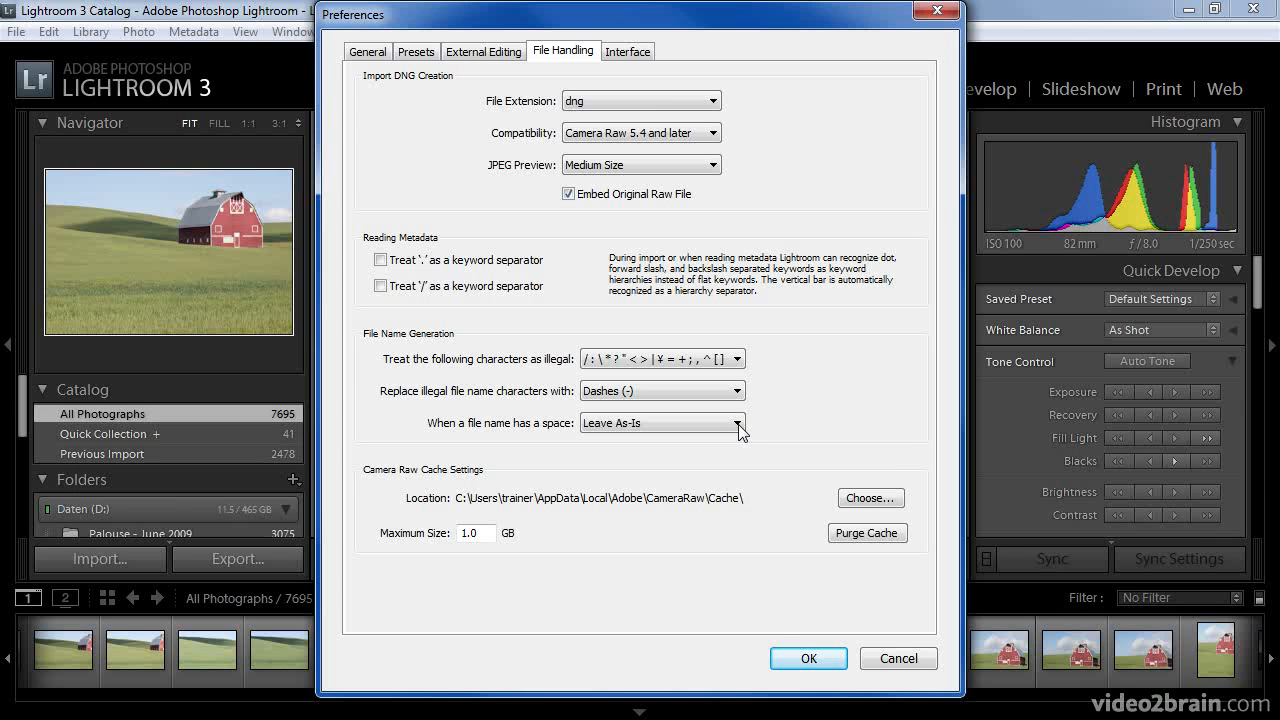
left_click(738, 424)
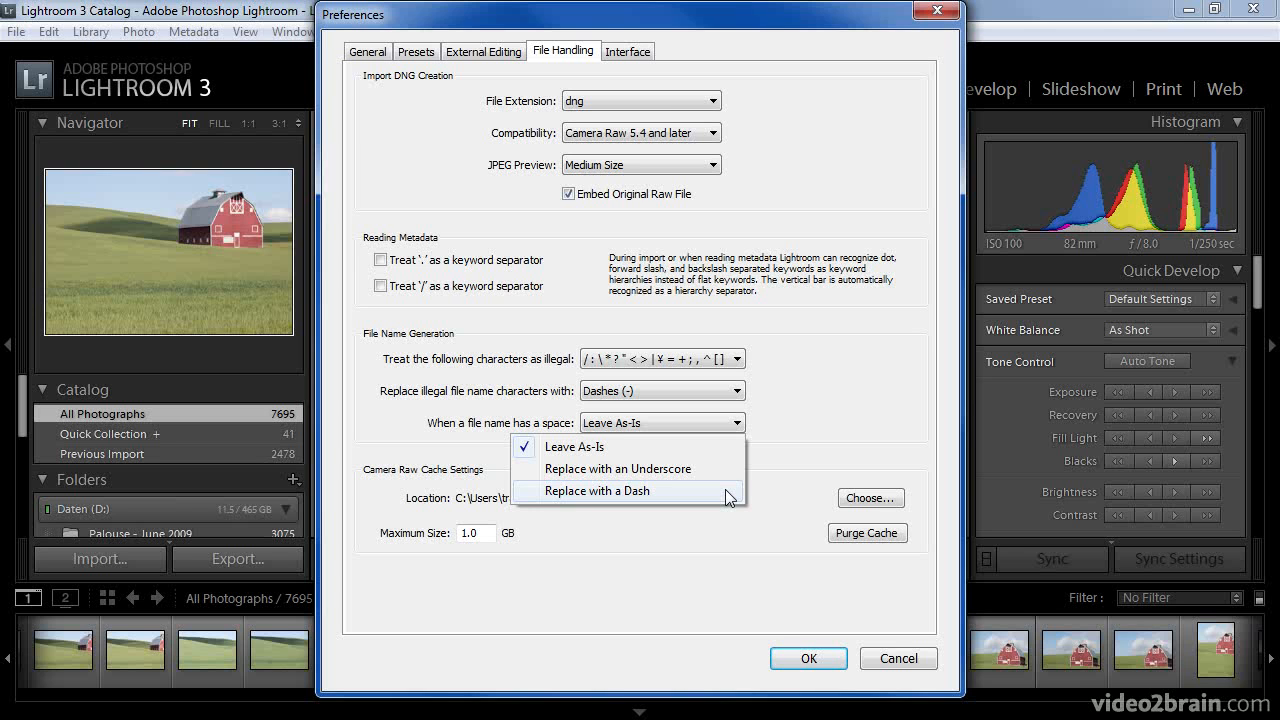
left_click(784, 452)
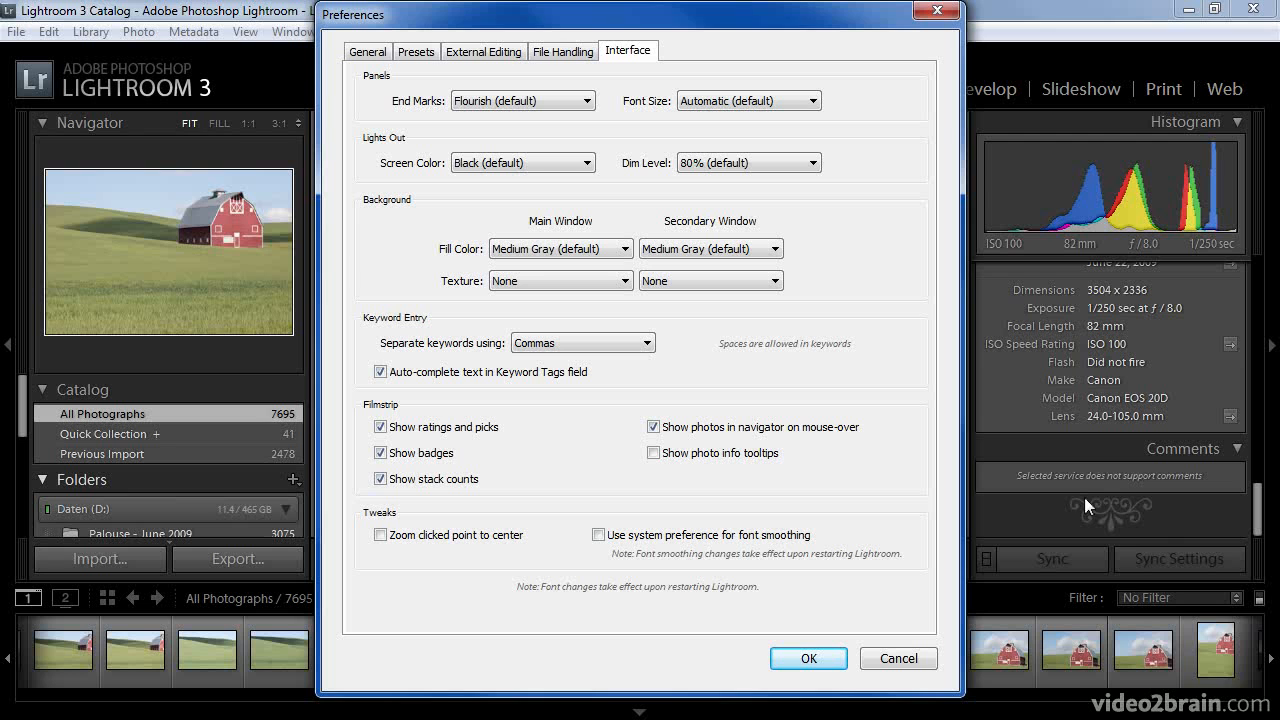
Examine the panel end mark and font size choices in the interface preferences
left_click(588, 100)
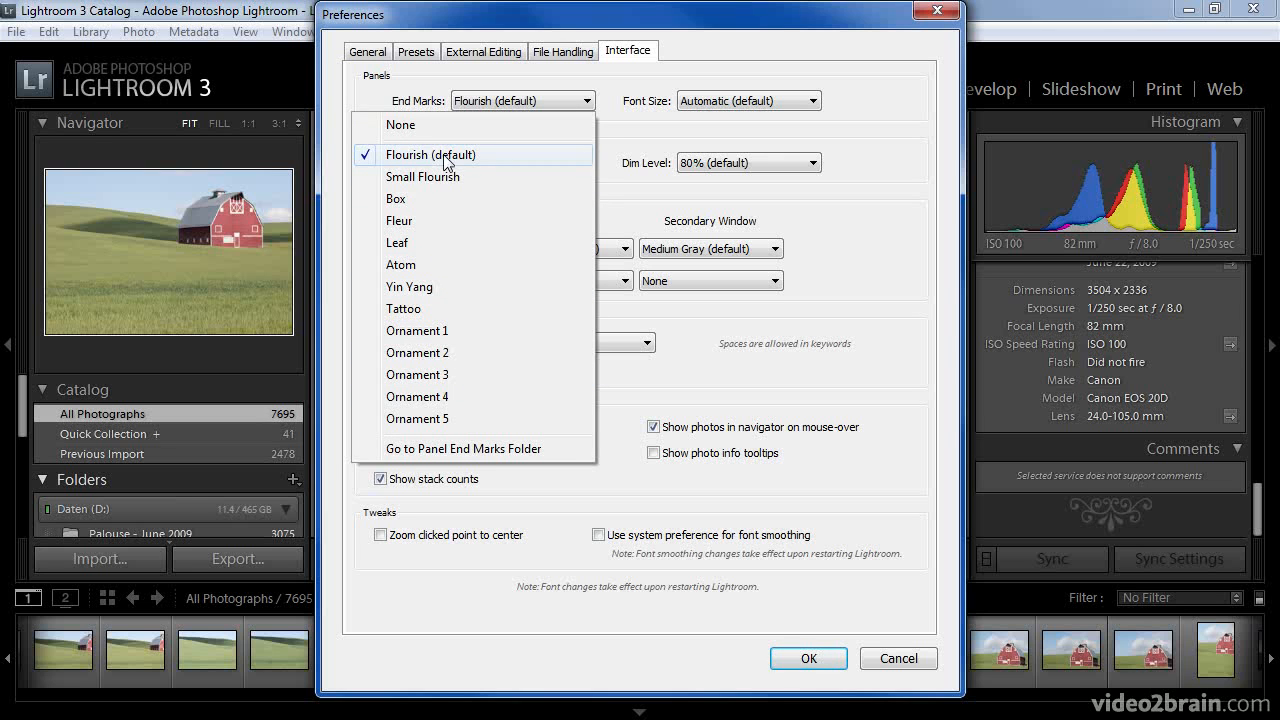
left_click(588, 104)
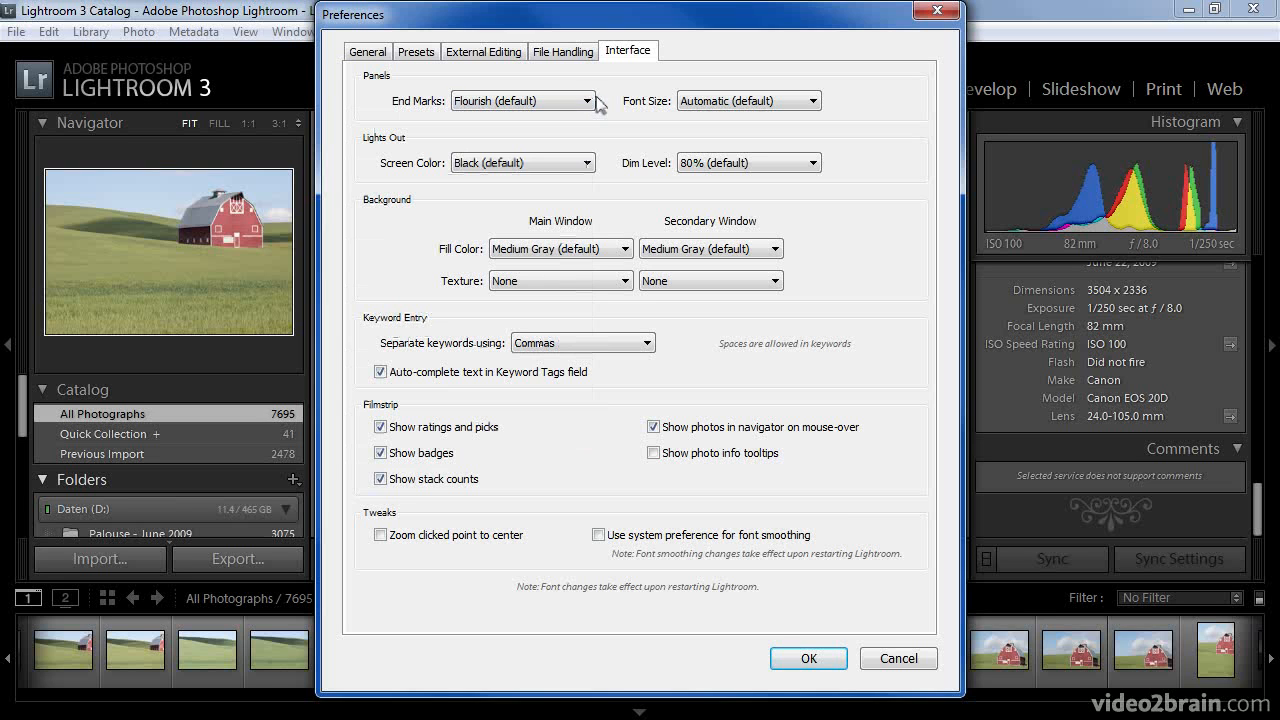
left_click(813, 101)
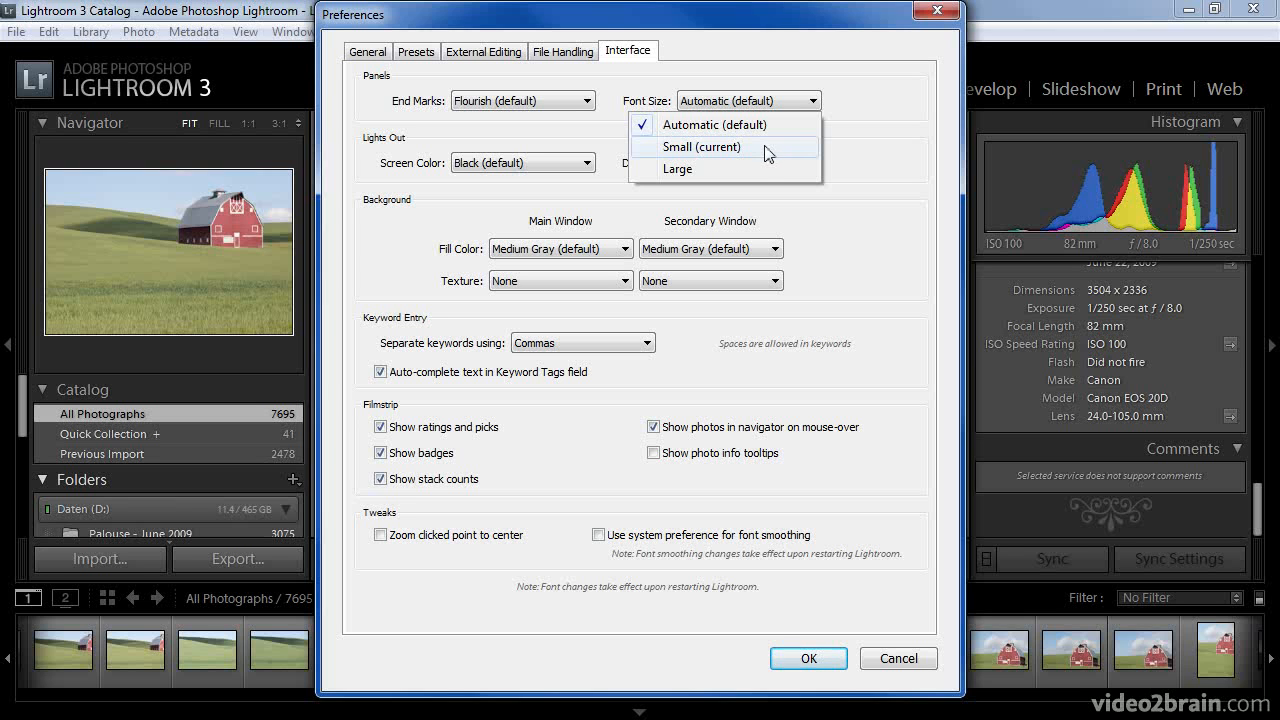
left_click(850, 148)
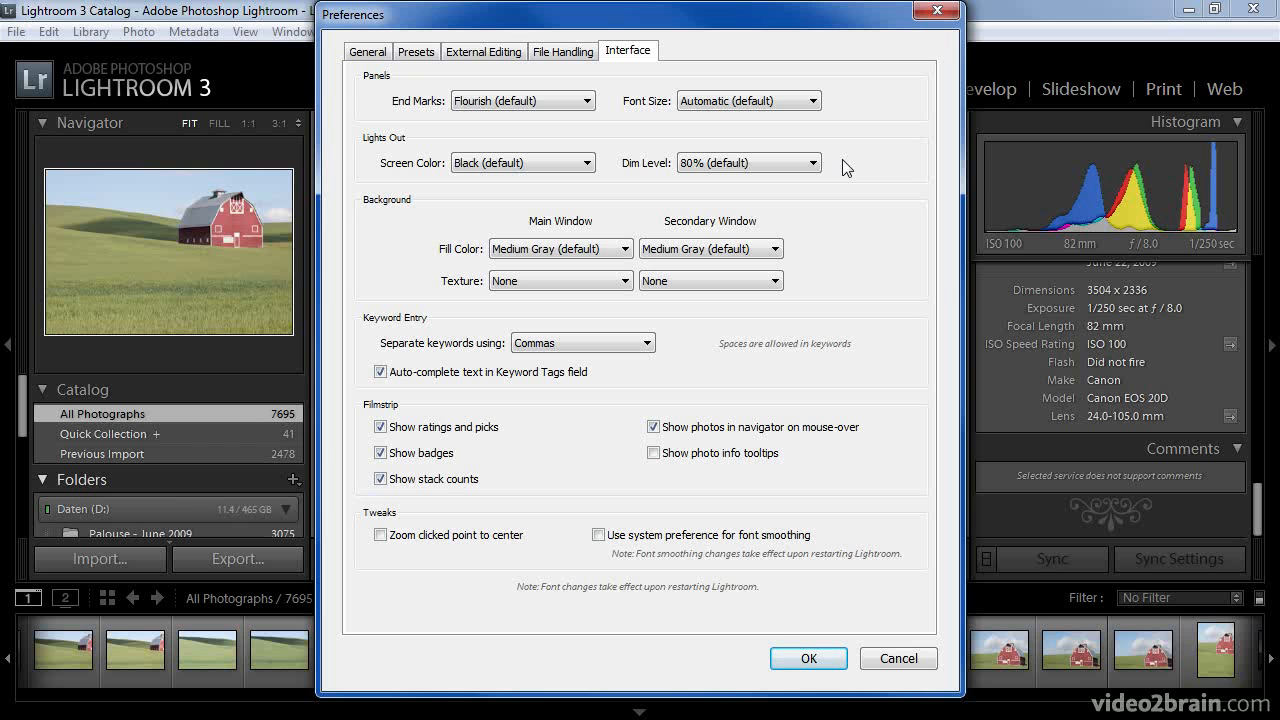
Examine the Lights Out screen color and dim level choices, keeping Black (default) and 80% (default)
left_click(590, 165)
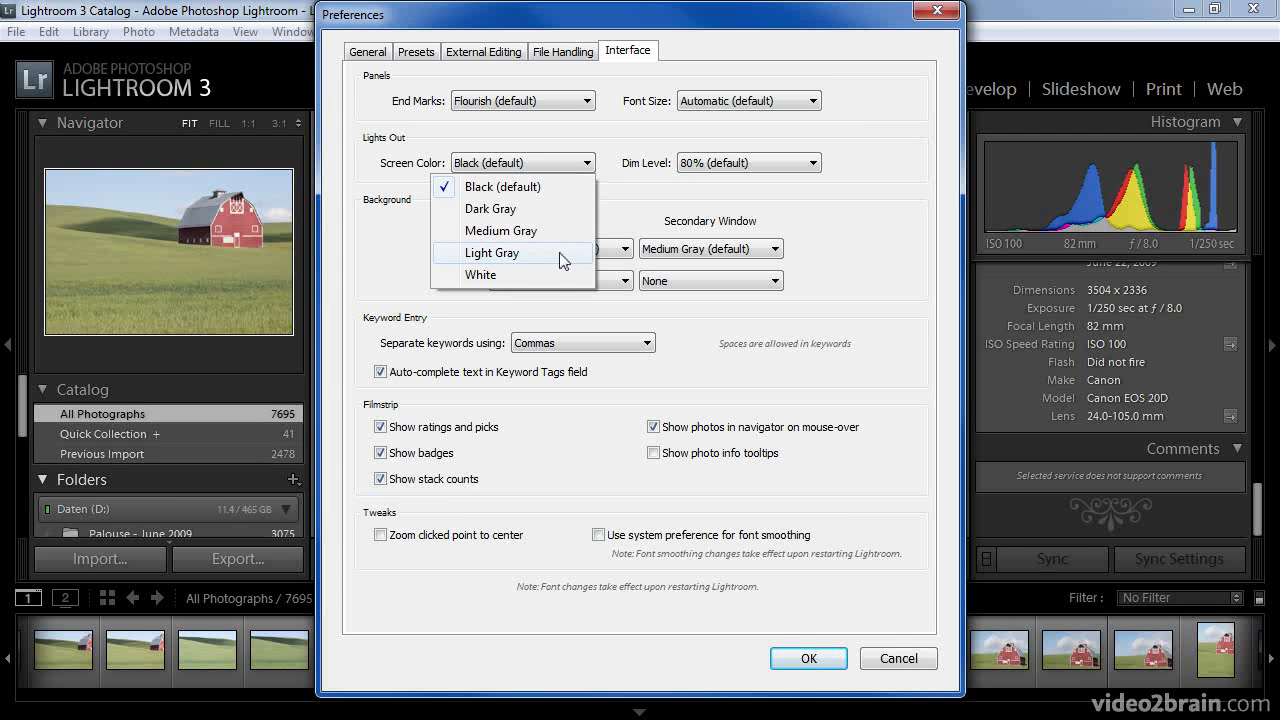
left_click(554, 187)
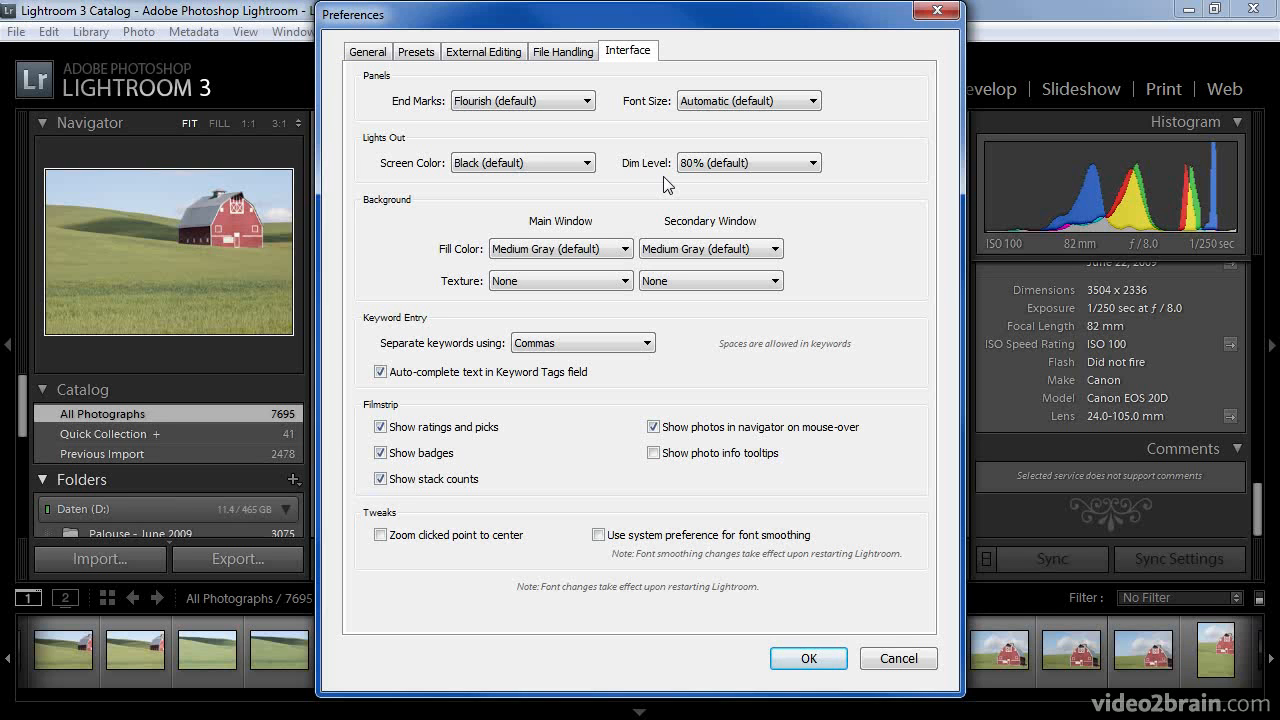
left_click(816, 162)
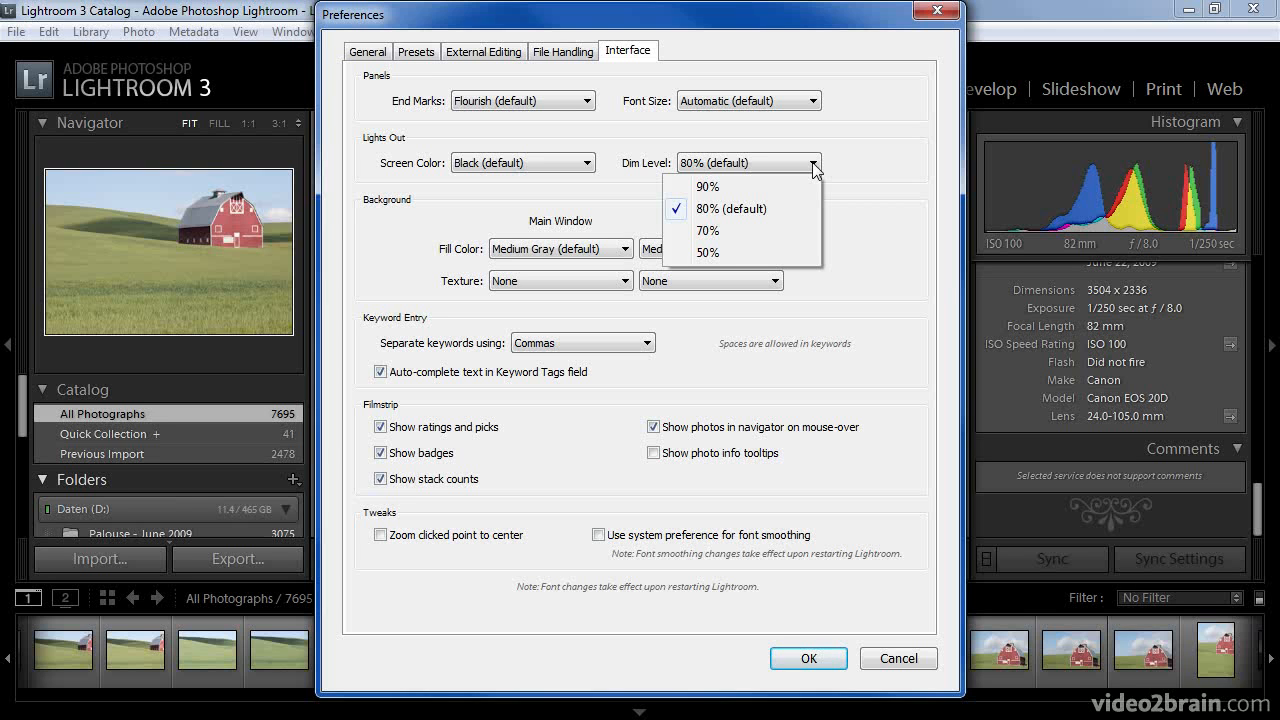
left_click(815, 168)
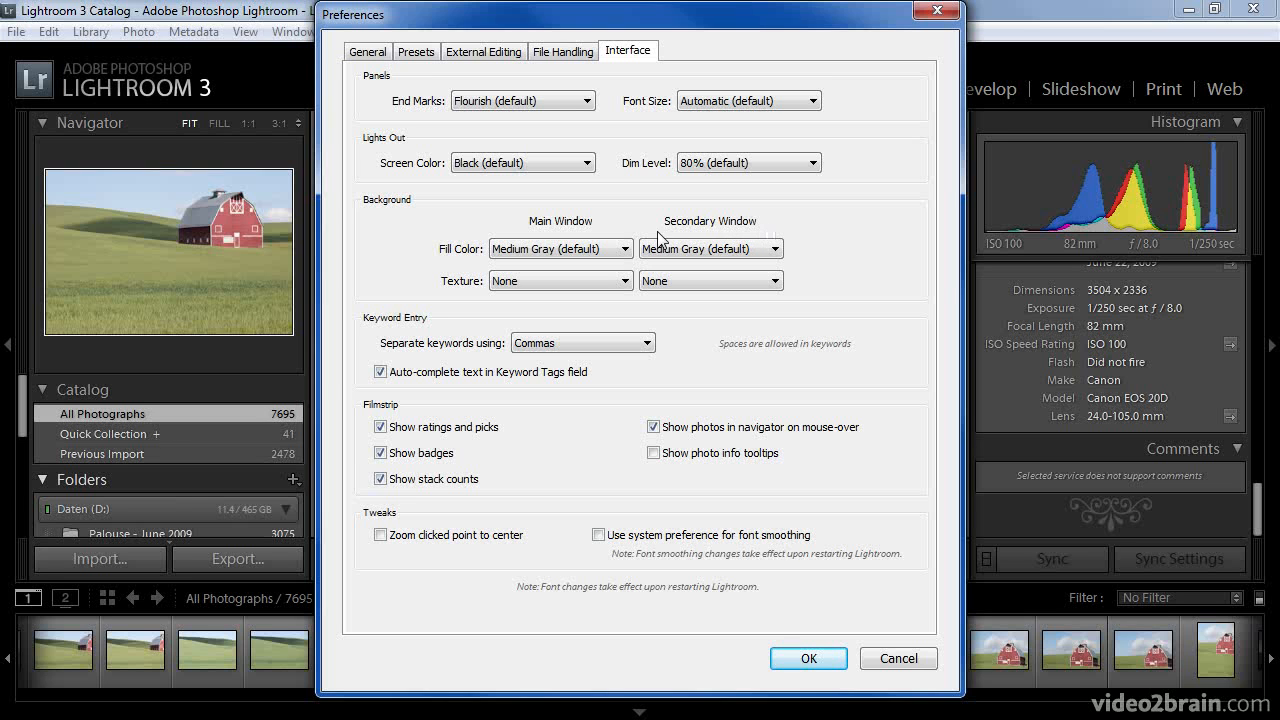
Examine the main window's background fill color and texture choices and the separator choices for keyword entry
left_click(626, 250)
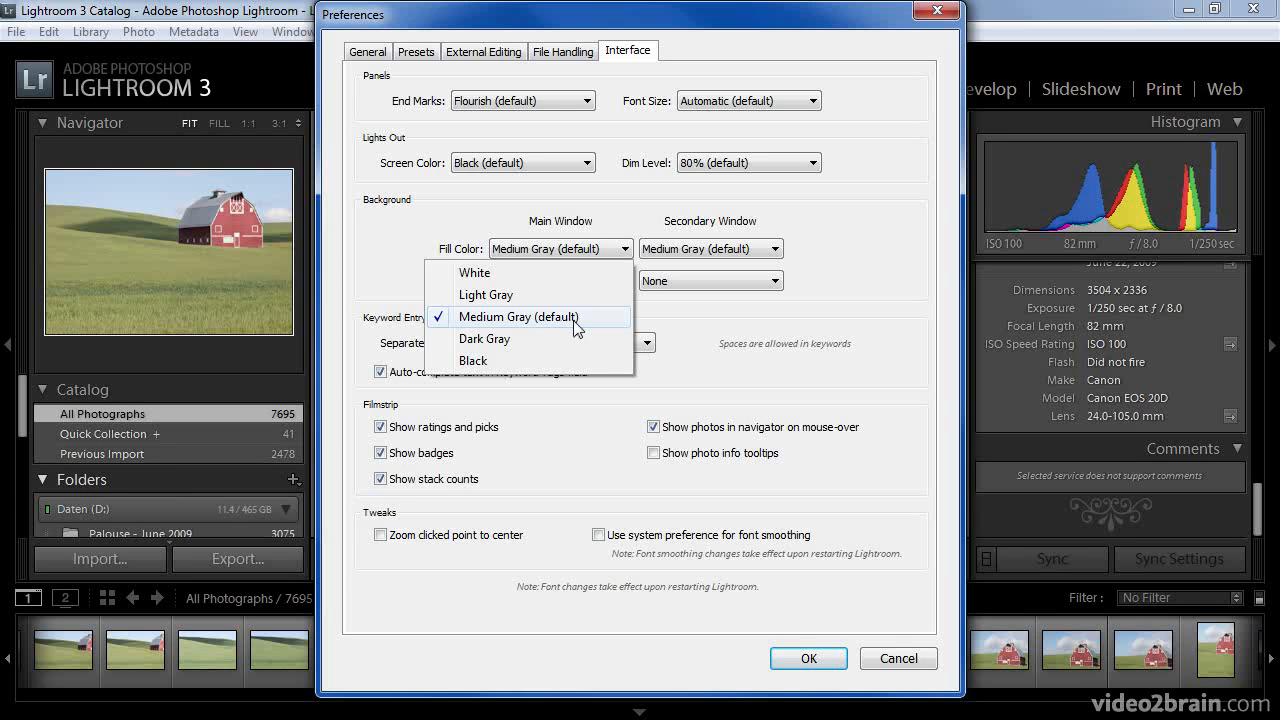
left_click(679, 323)
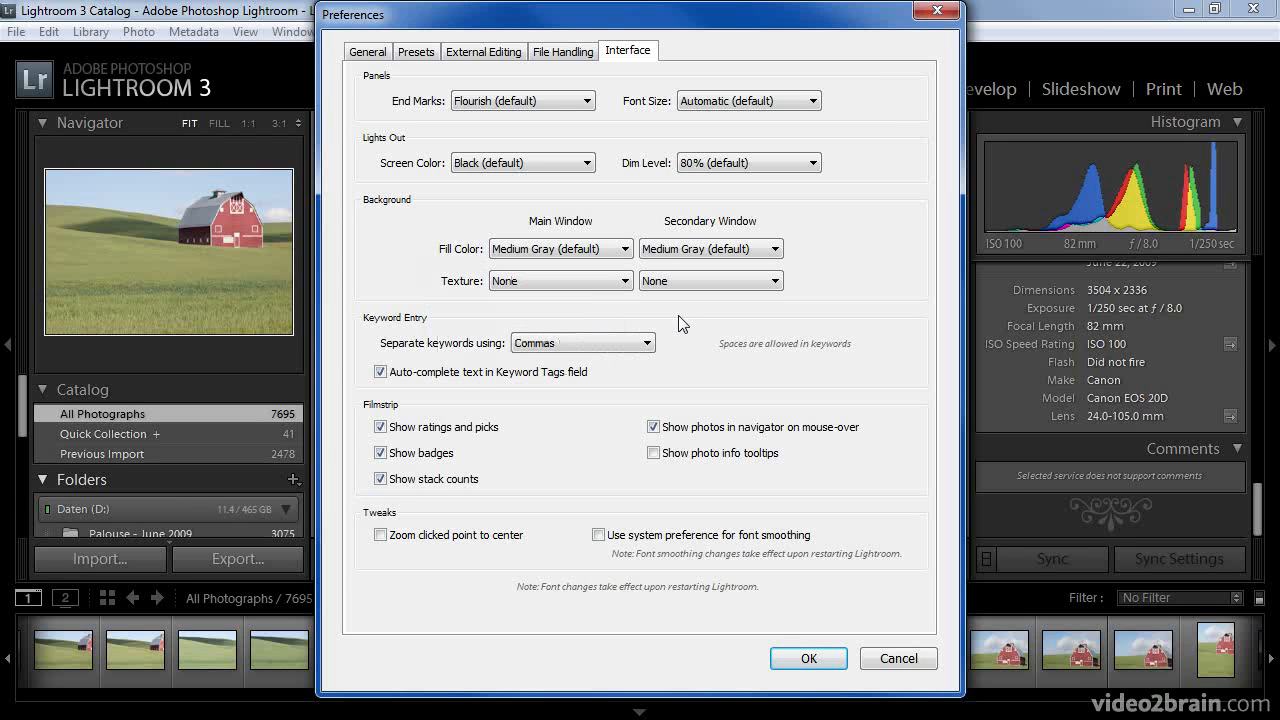
left_click(630, 286)
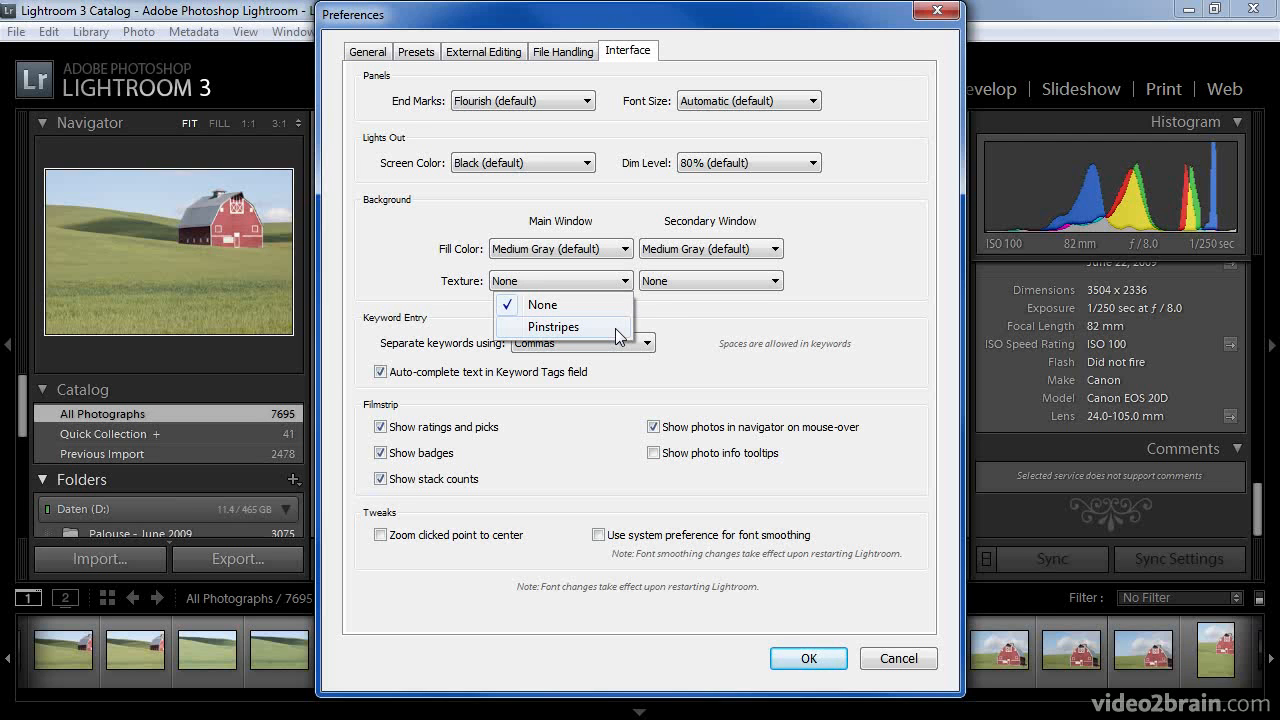
left_click(648, 325)
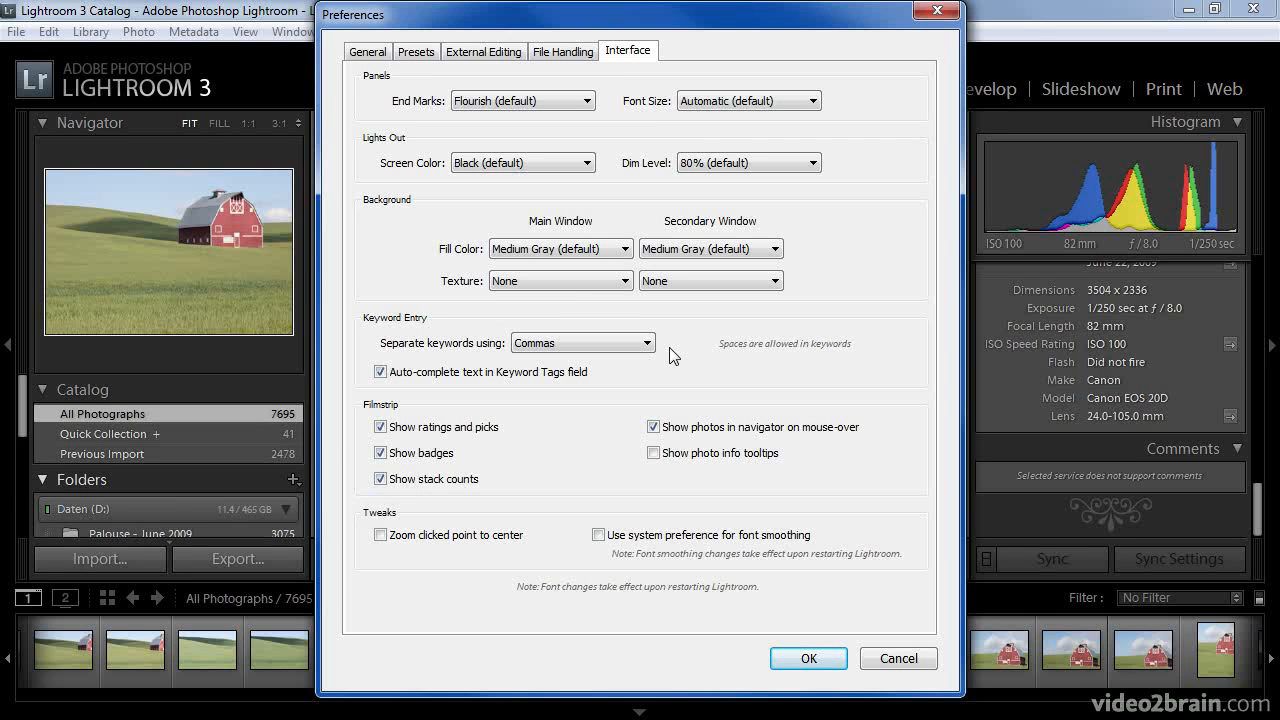
left_click(648, 343)
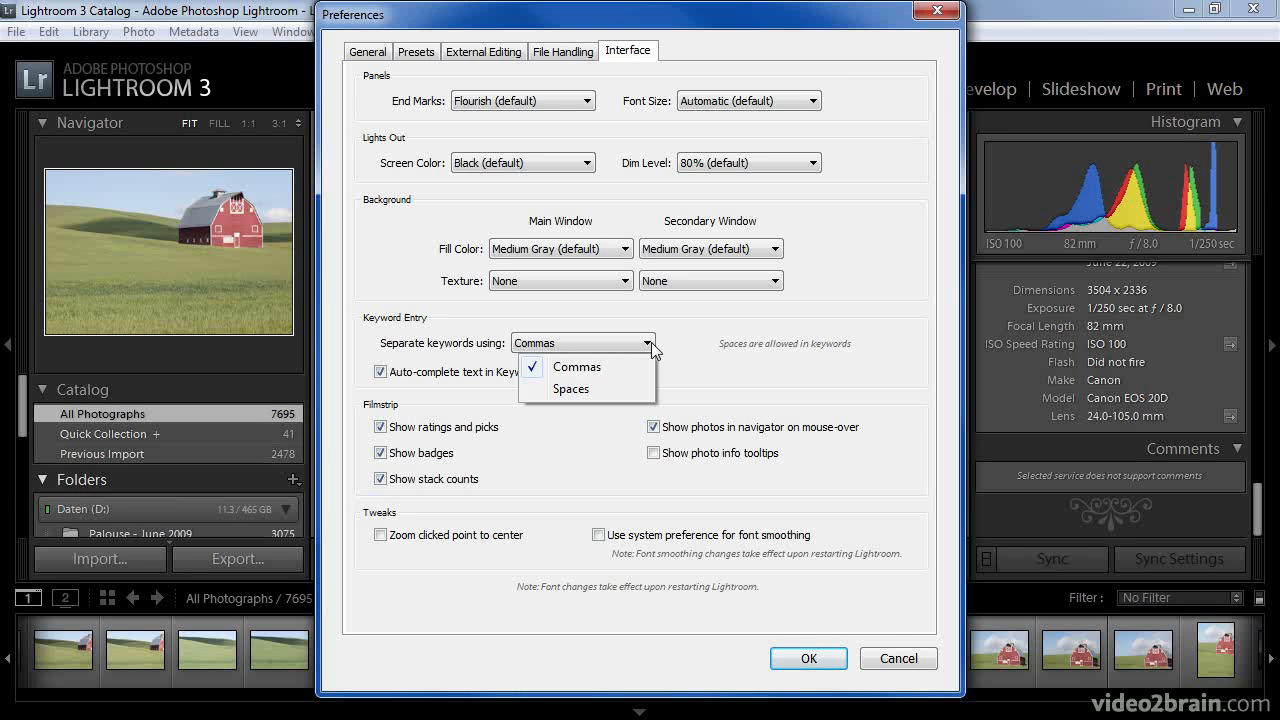
left_click(651, 342)
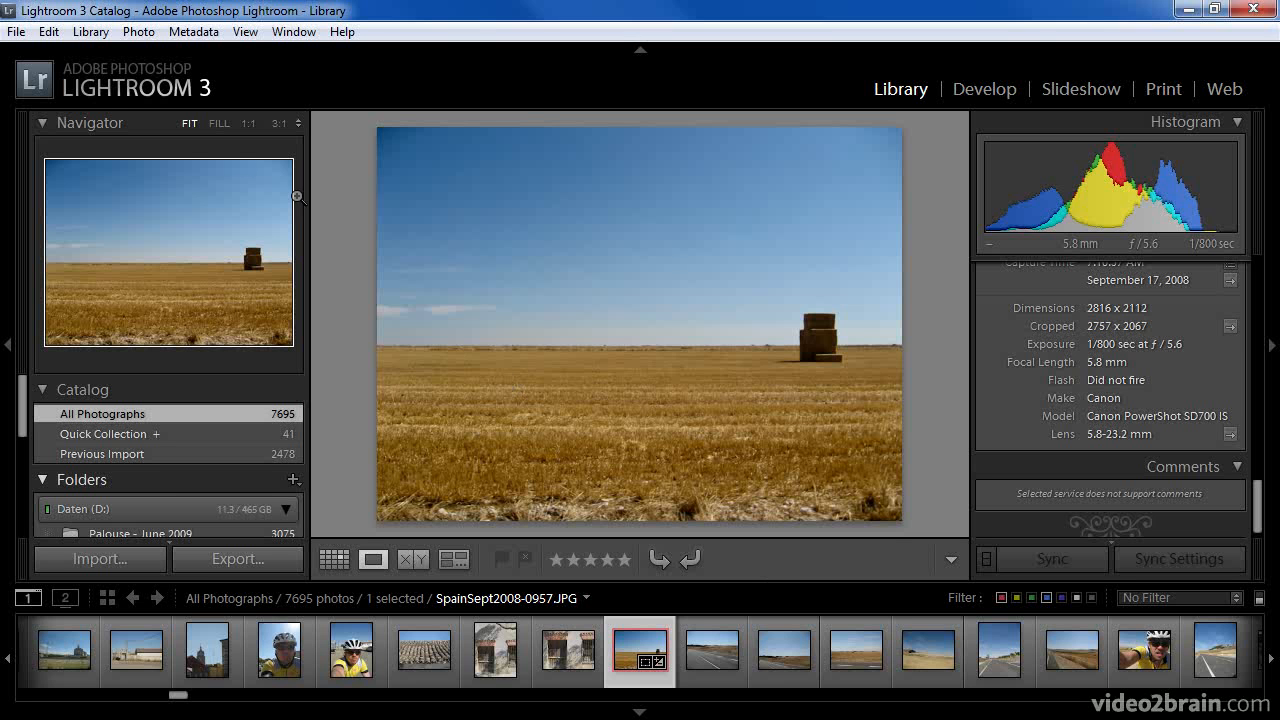
Reopen the general preferences to view the access to catalog settings, and dismiss them without changes
left_click(48, 31)
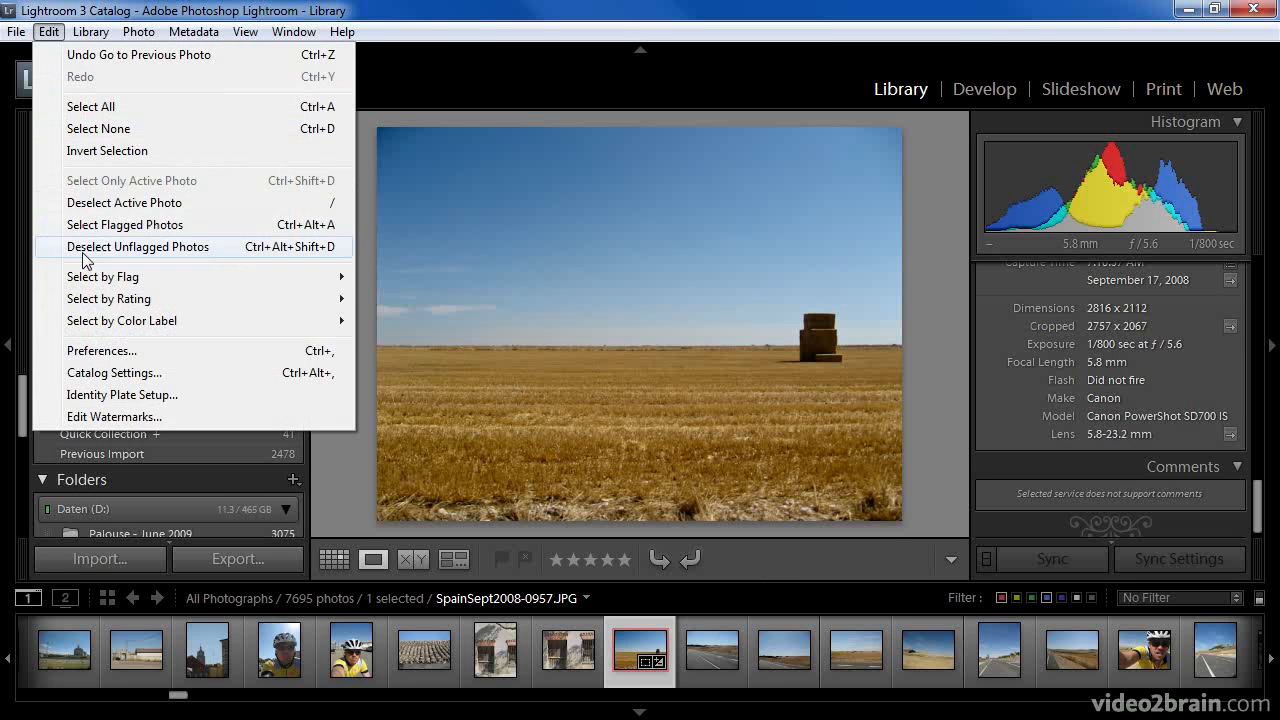
left_click(102, 348)
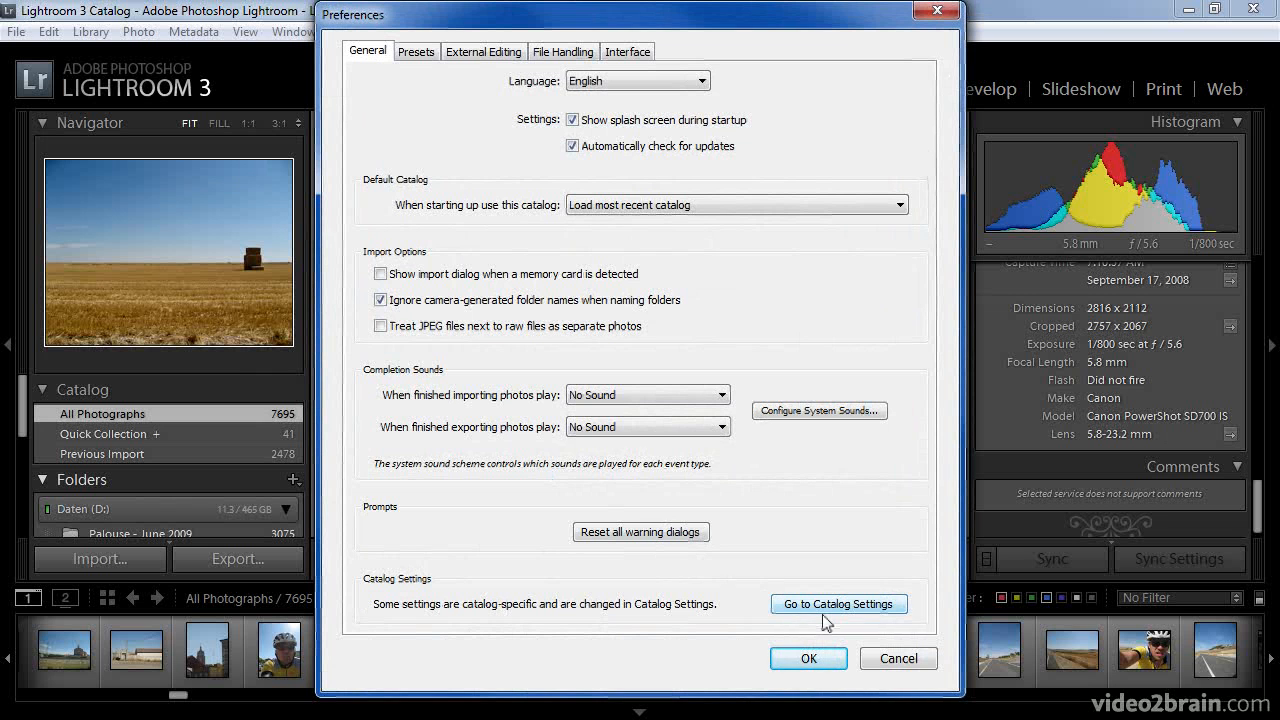
left_click(894, 658)
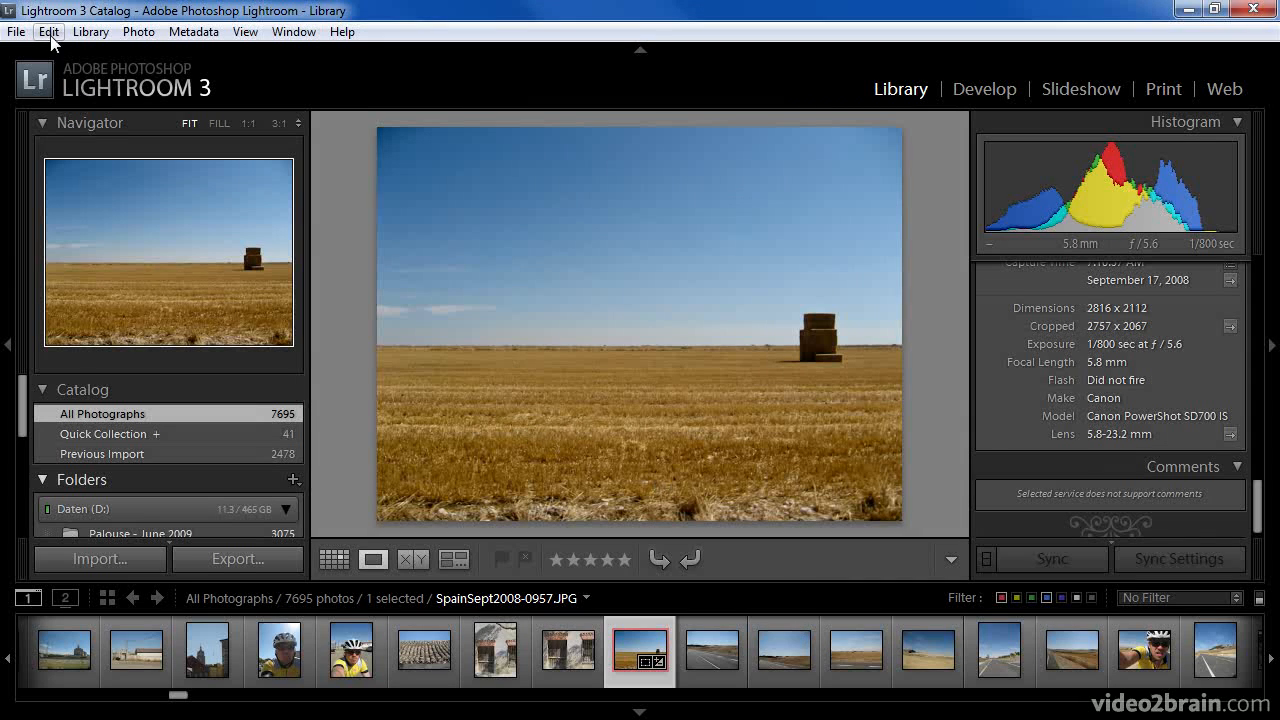
Open the catalog settings, show the catalog's location in the file browser, and close that folder window
left_click(49, 33)
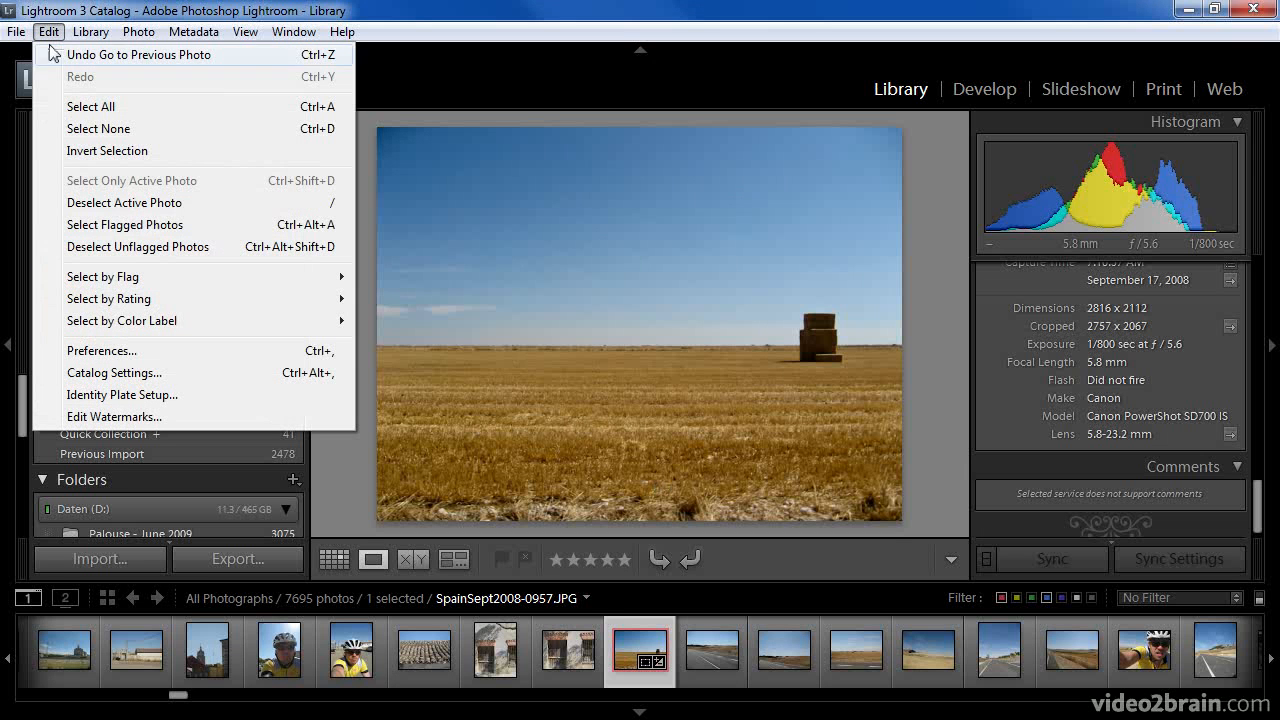
left_click(120, 375)
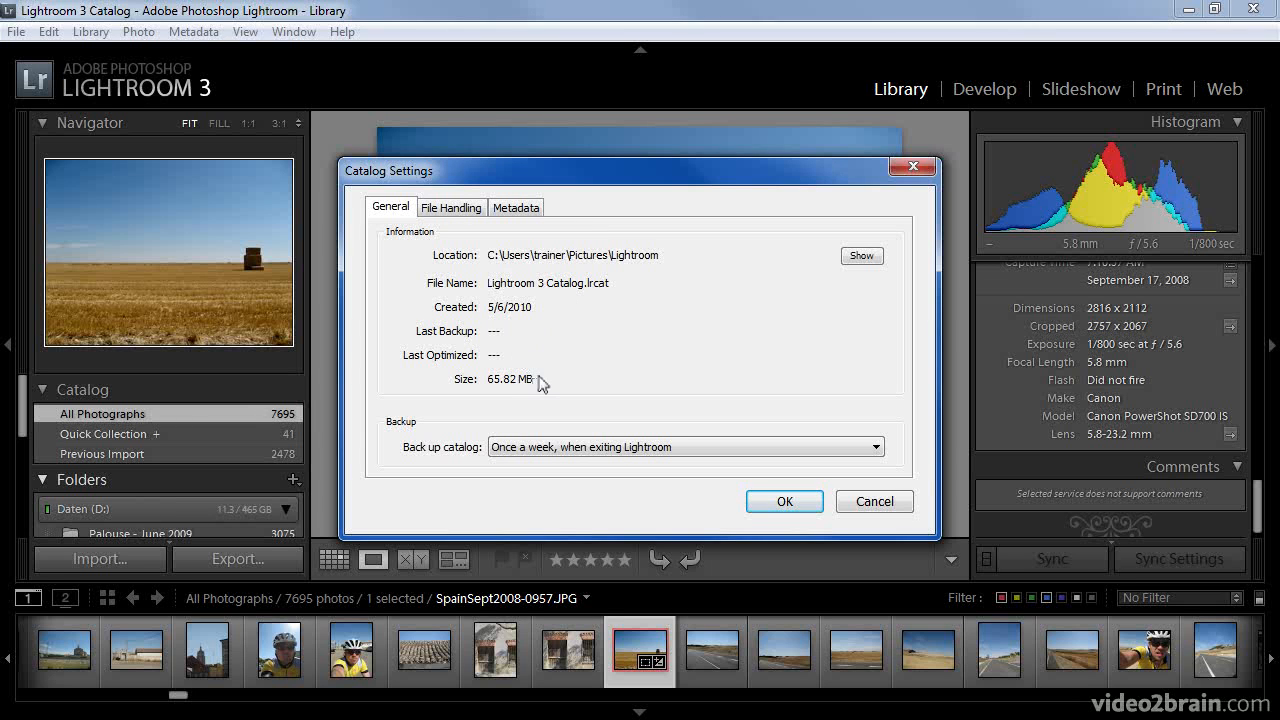
left_click(879, 263)
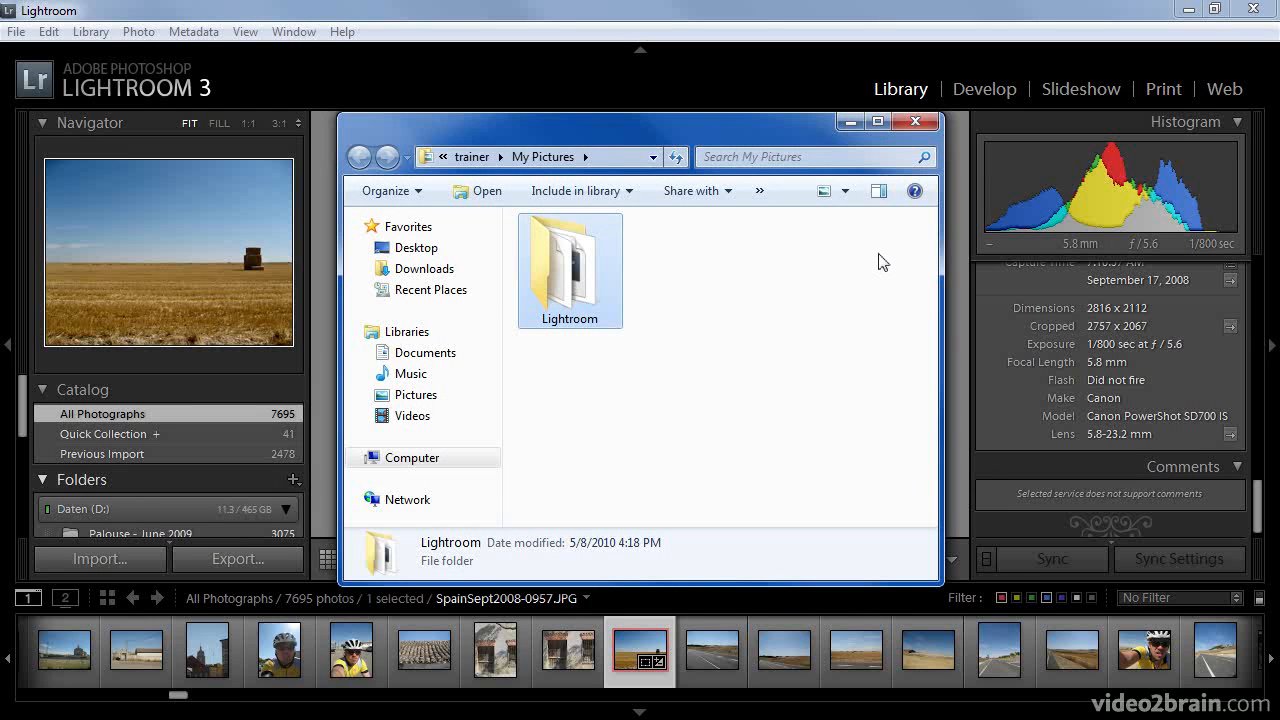
left_click(915, 122)
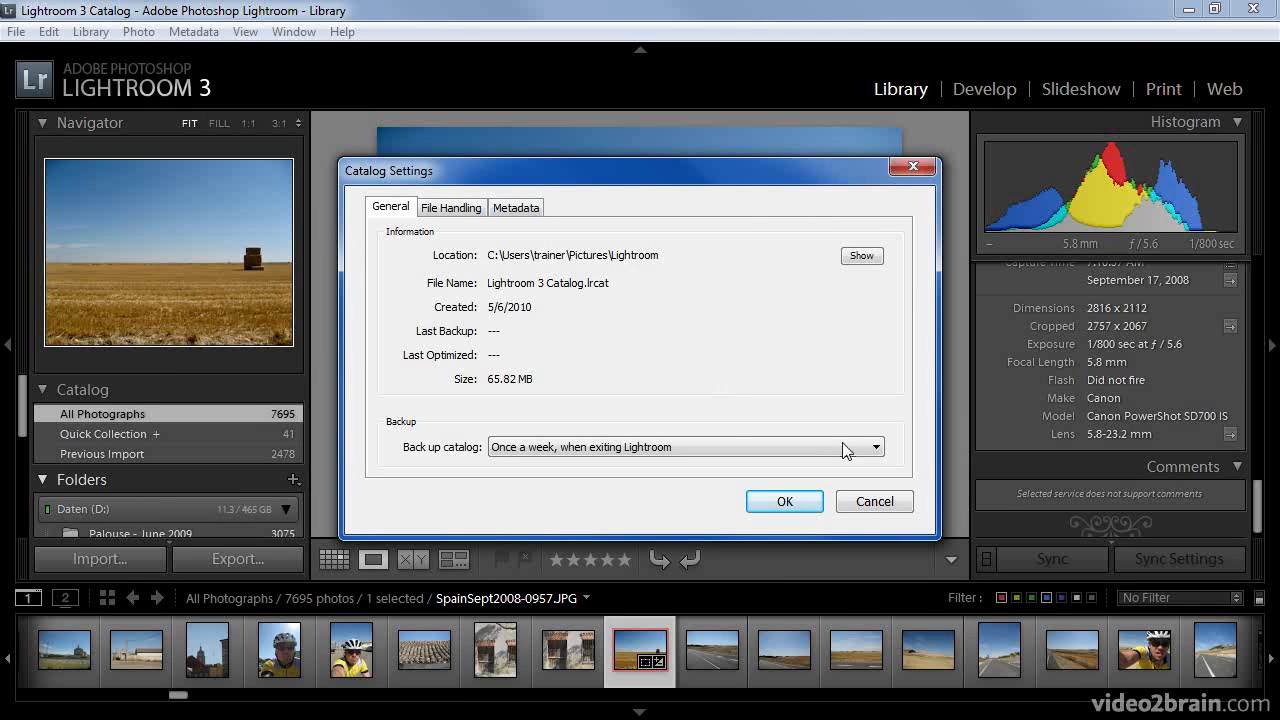
Examine the catalog backup frequency choices, keeping Once a week, when exiting Lightroom
left_click(878, 448)
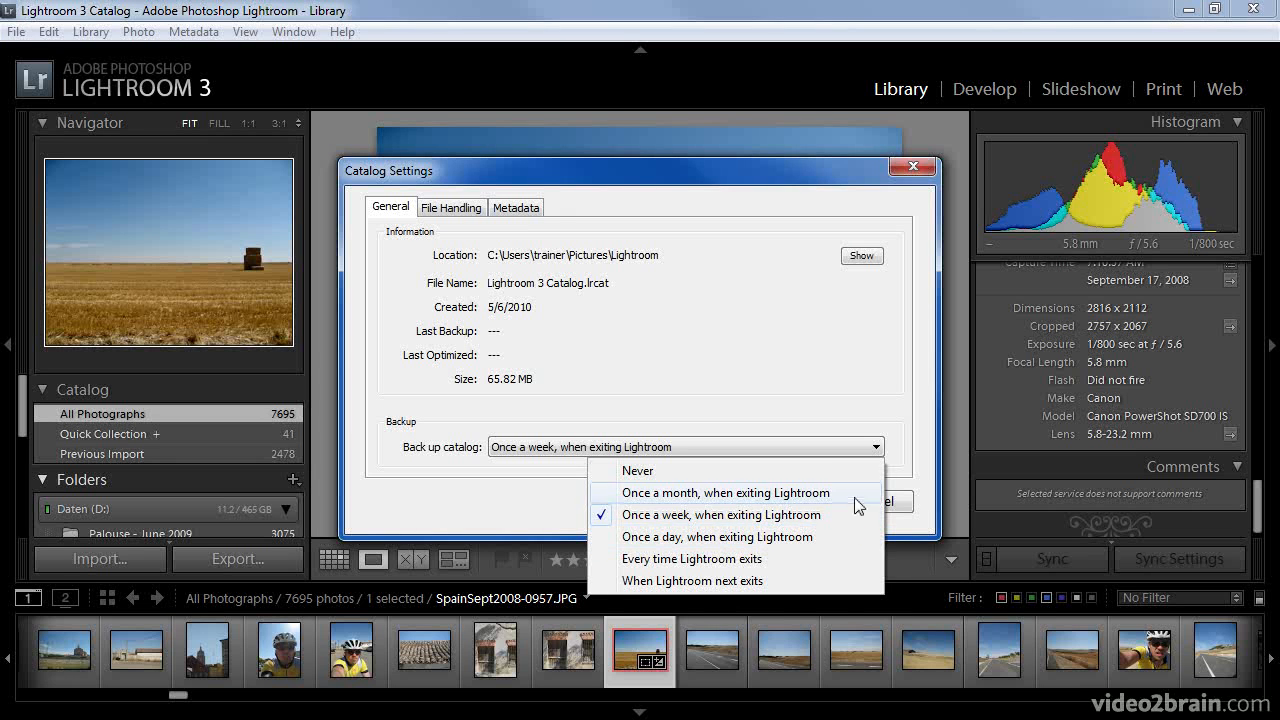
left_click(876, 452)
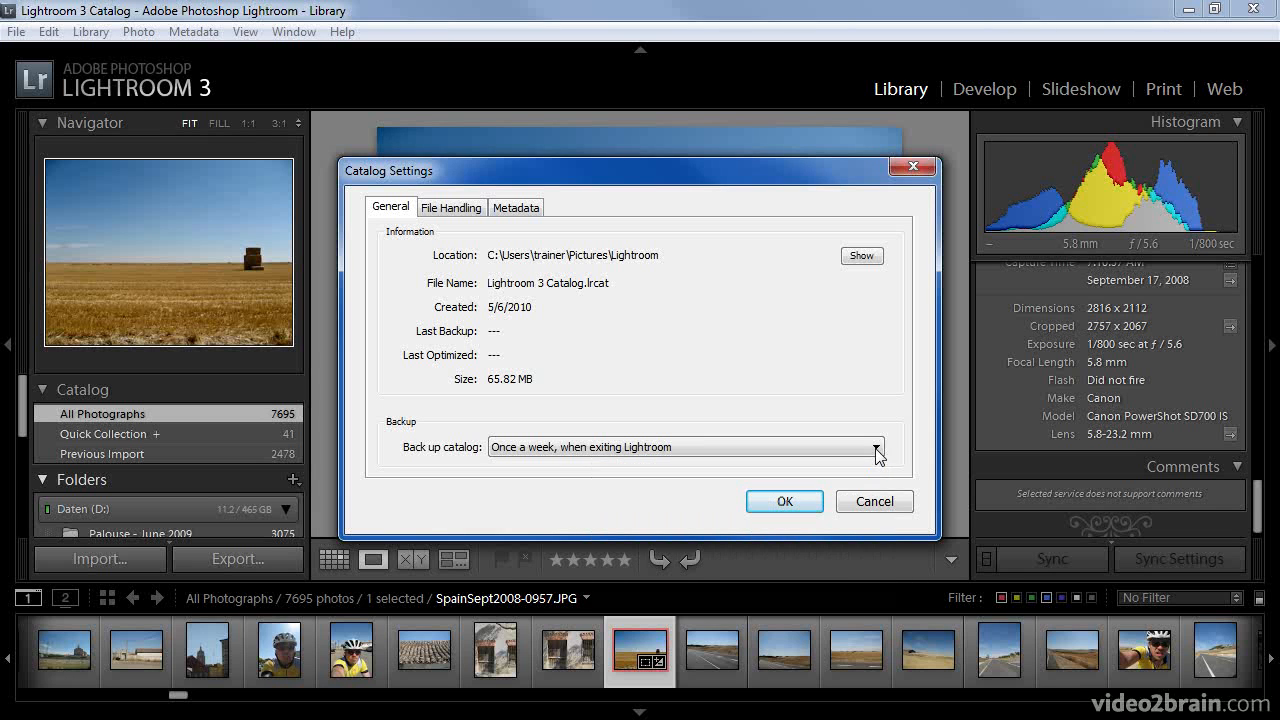
Examine the catalog's preview cache choices, keeping 1440 pixels size, Medium quality and discarding 1:1 previews After 30 Days
left_click(466, 212)
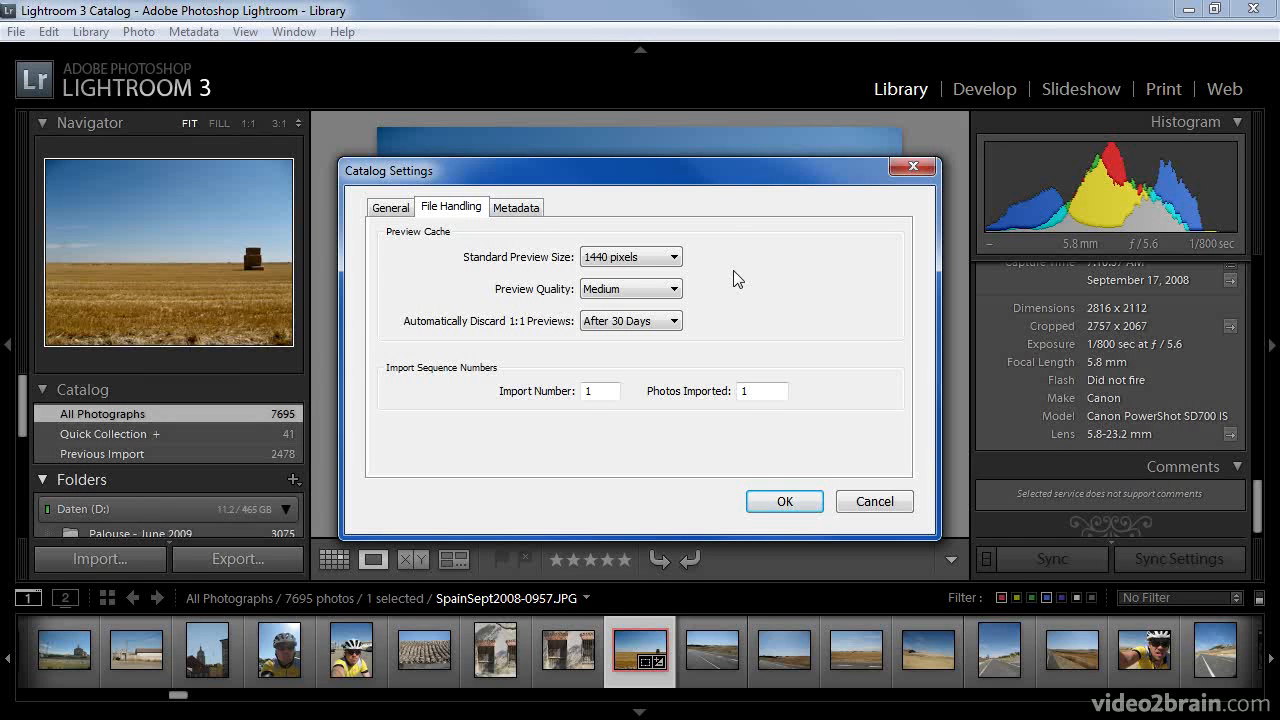
left_click(676, 257)
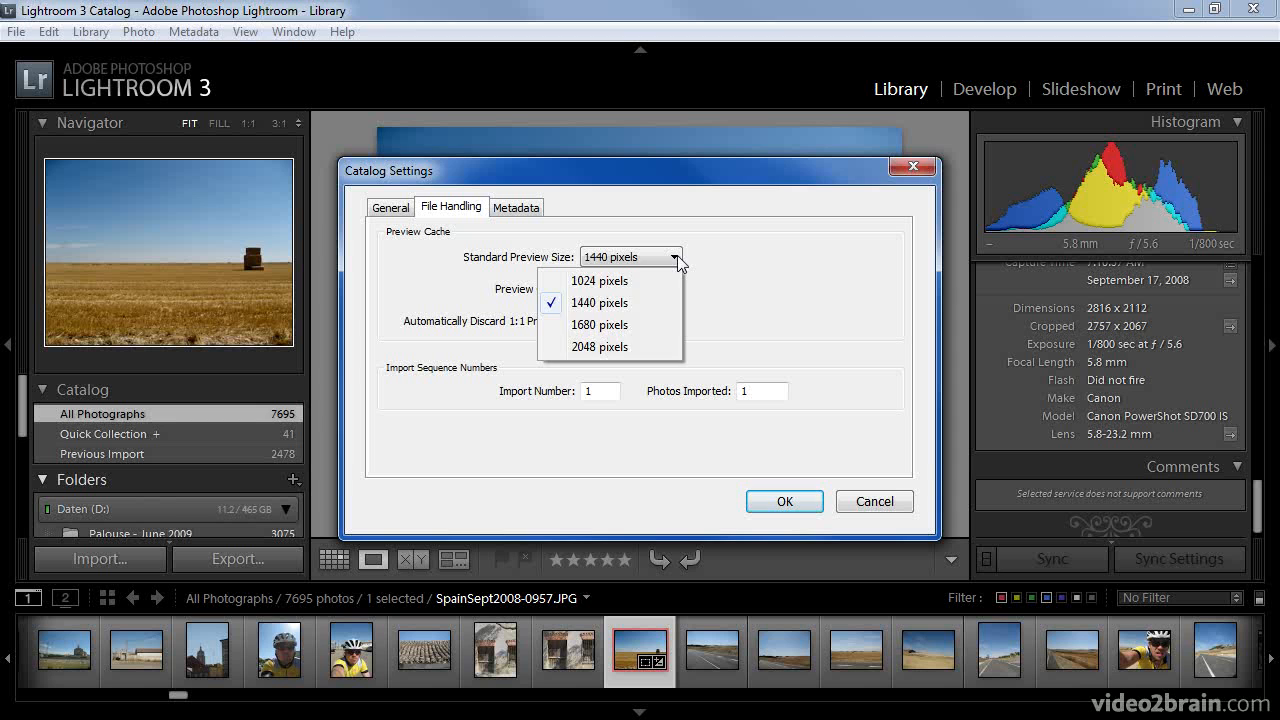
left_click(677, 260)
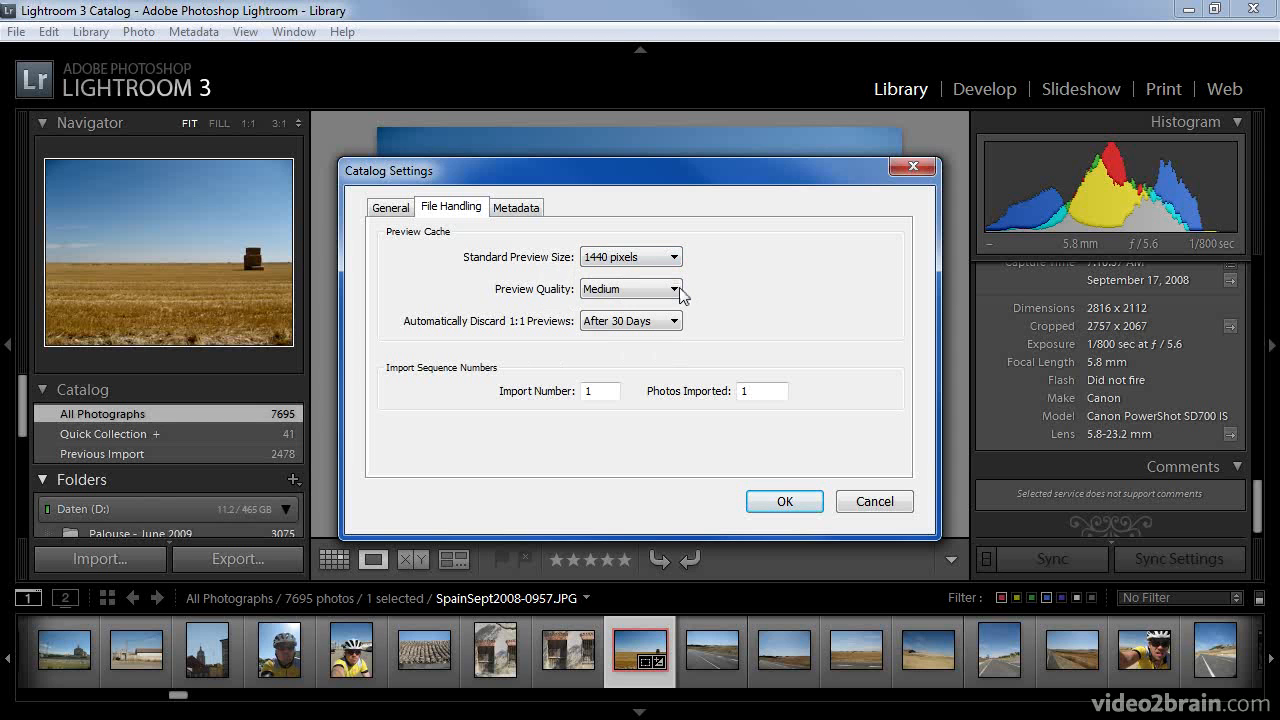
left_click(675, 290)
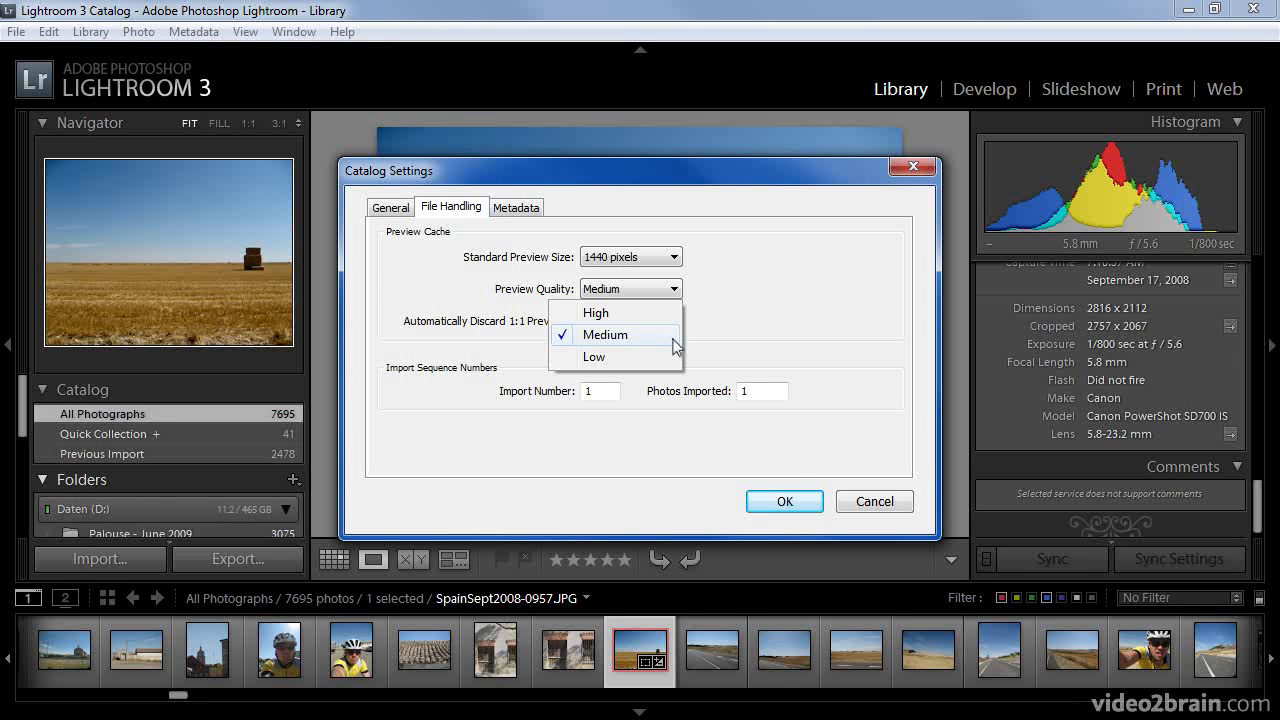
left_click(666, 340)
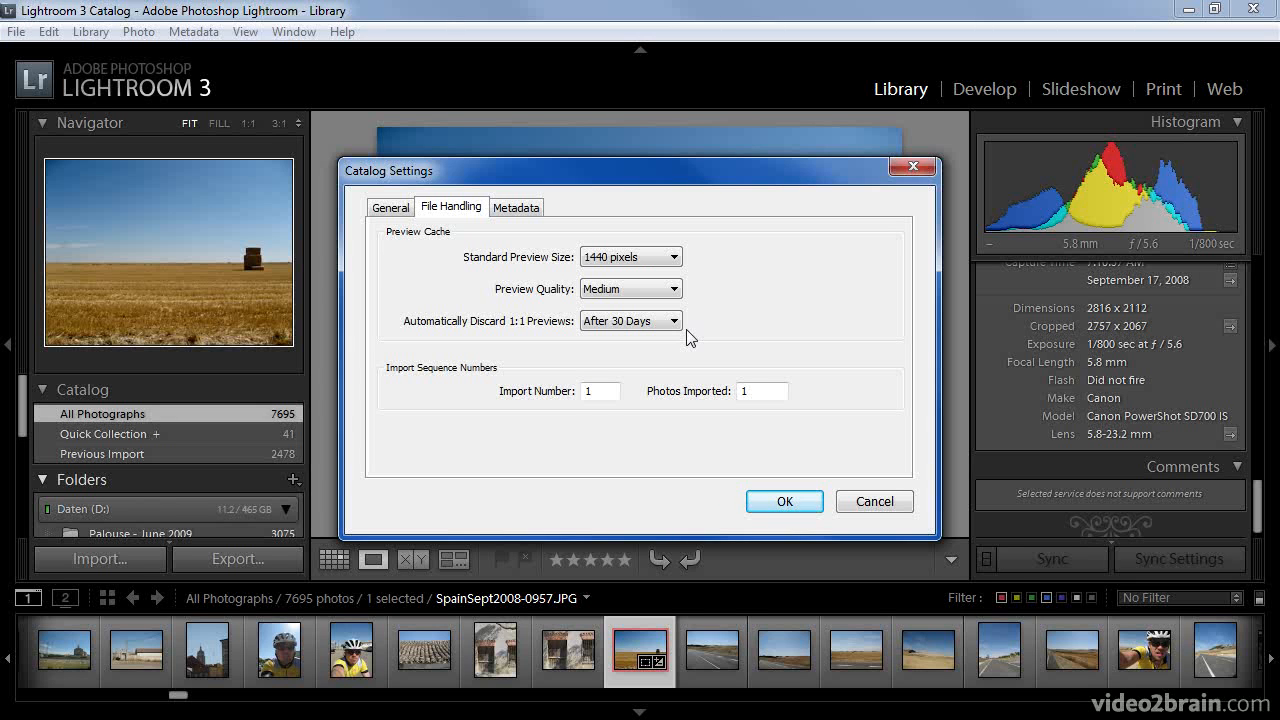
left_click(674, 323)
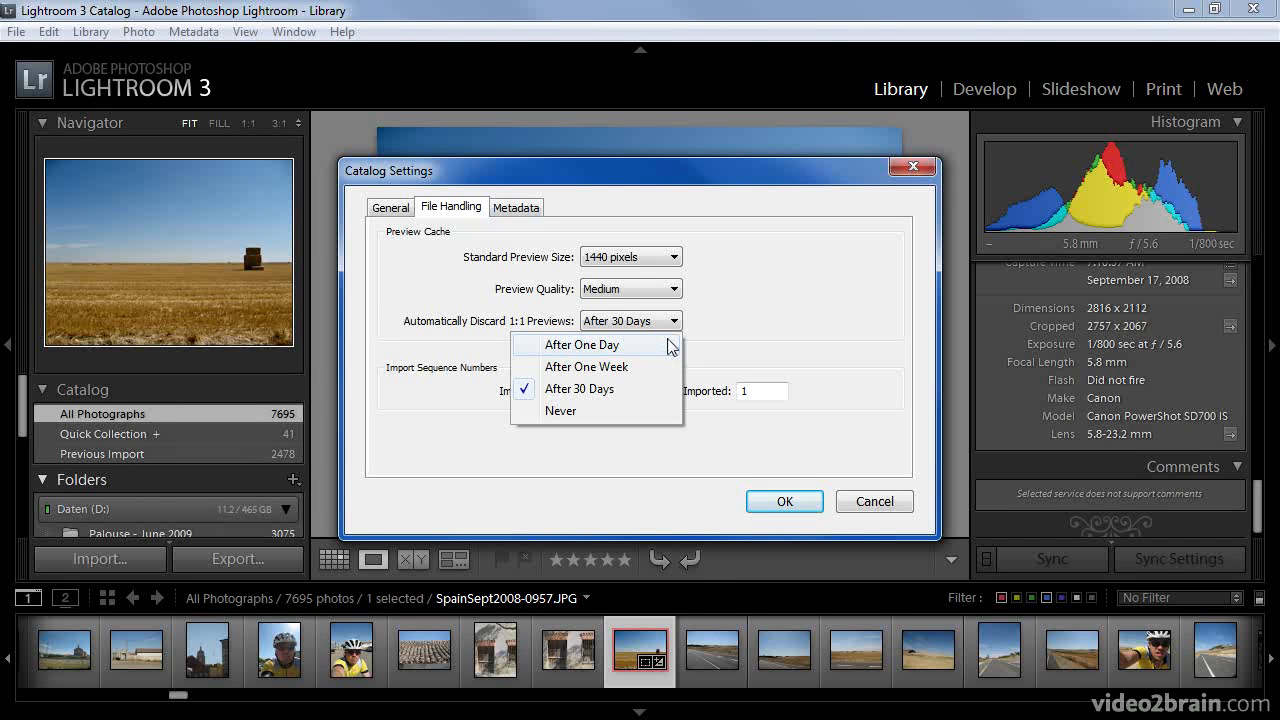
left_click(651, 396)
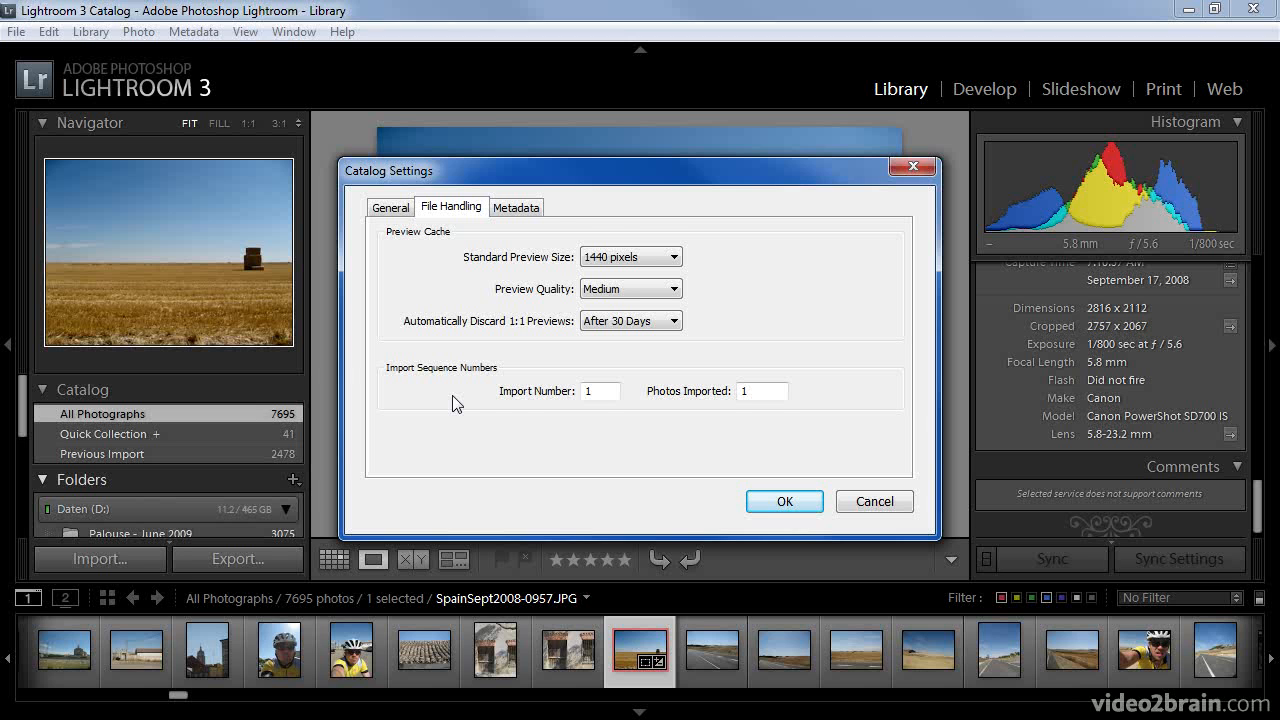
Review the catalog's metadata editing and EXIF options, and accept the catalog settings
left_click(516, 207)
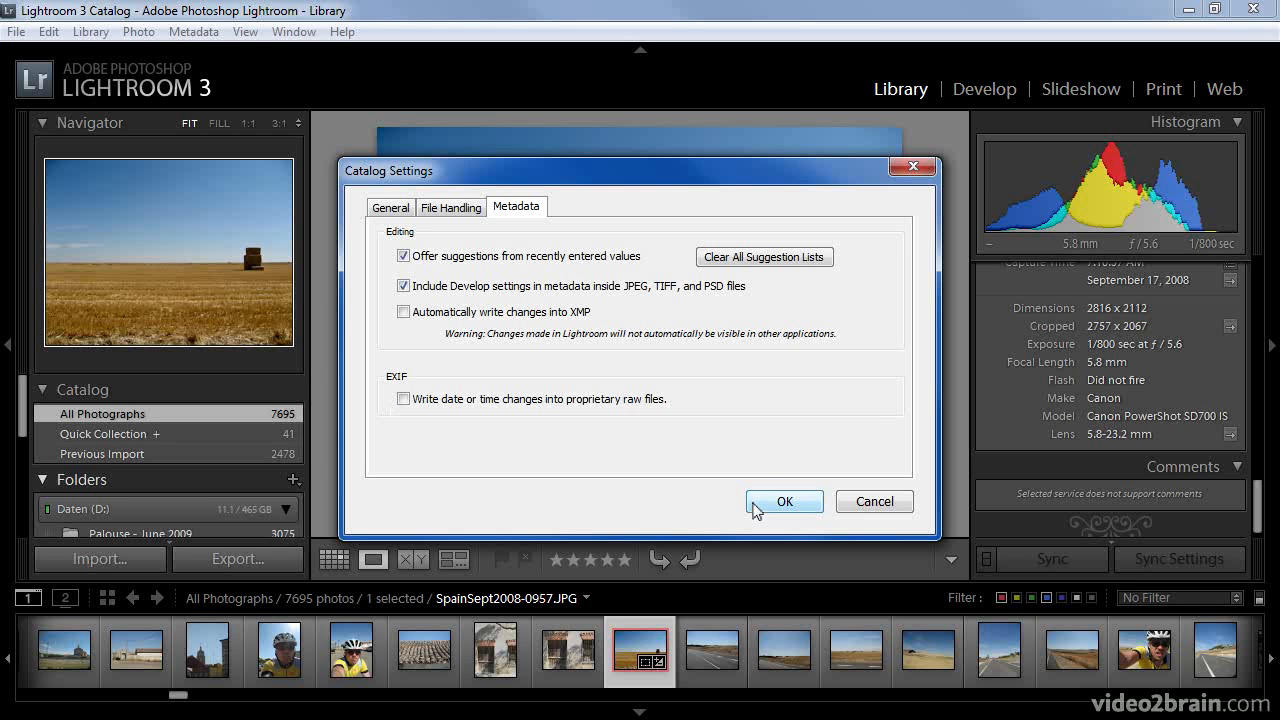
left_click(784, 502)
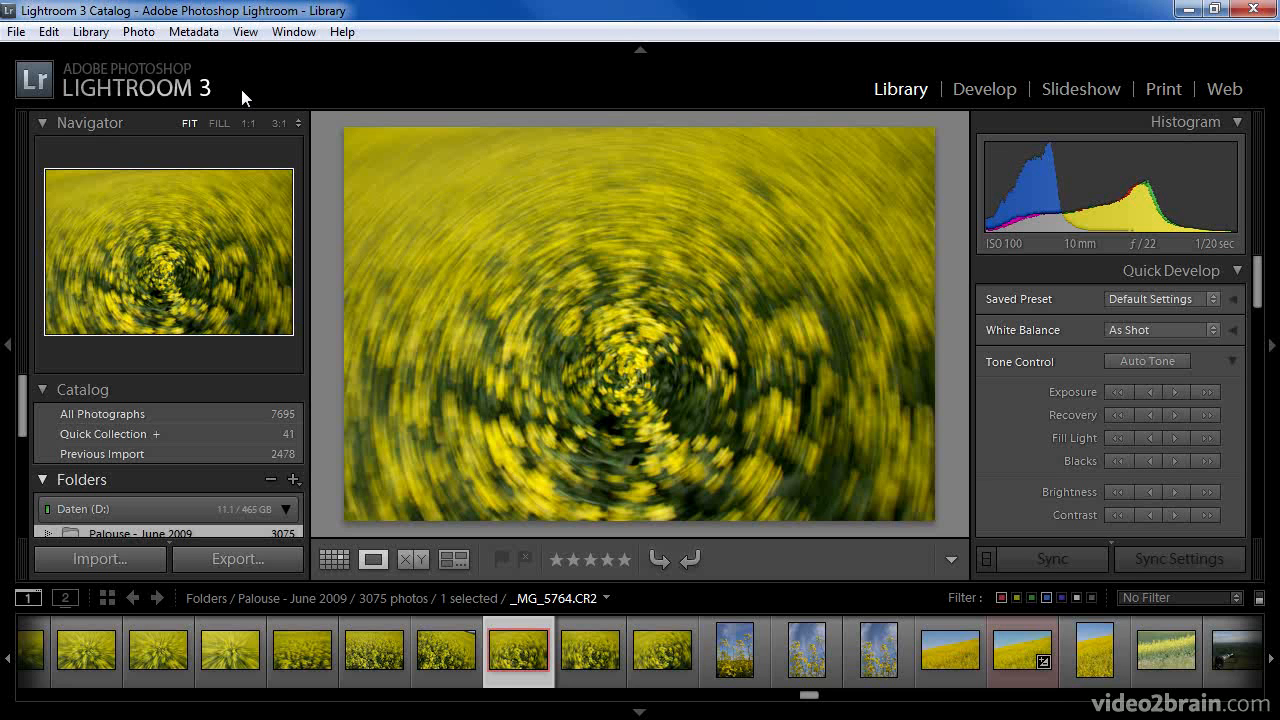
Open the identity plate setup and enable the custom identity plate
left_click(49, 32)
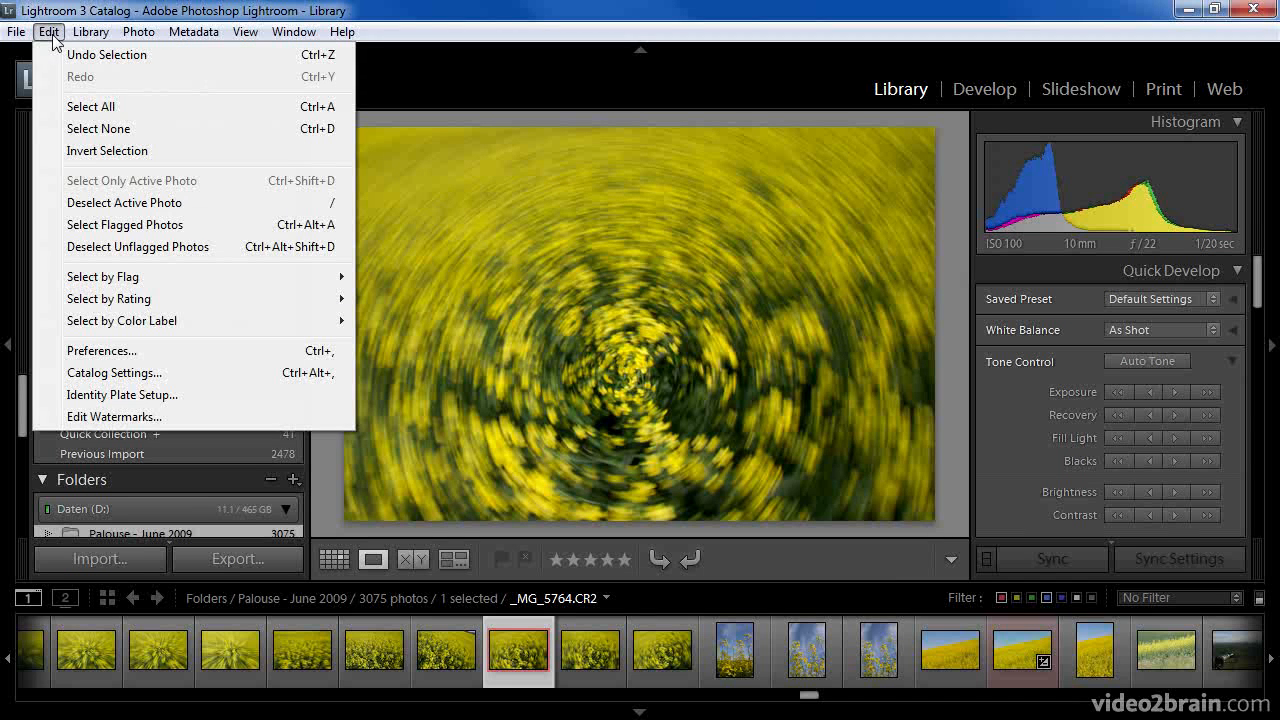
left_click(112, 394)
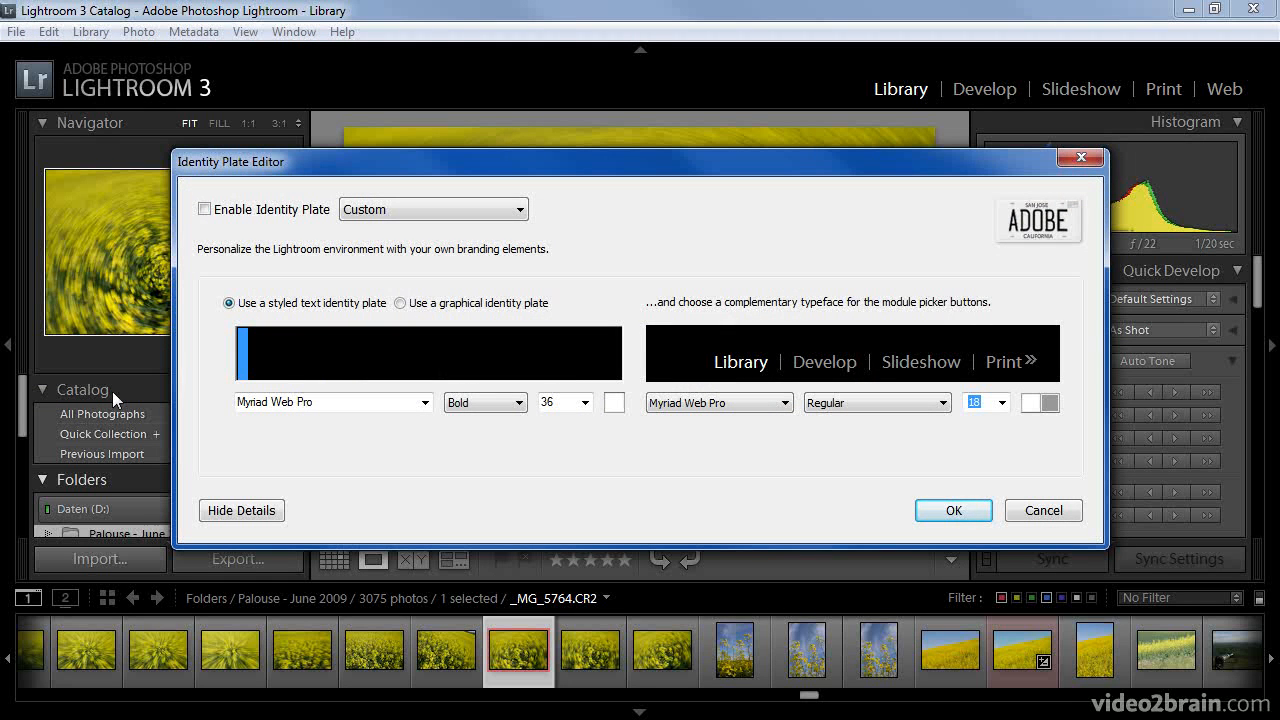
left_click(205, 210)
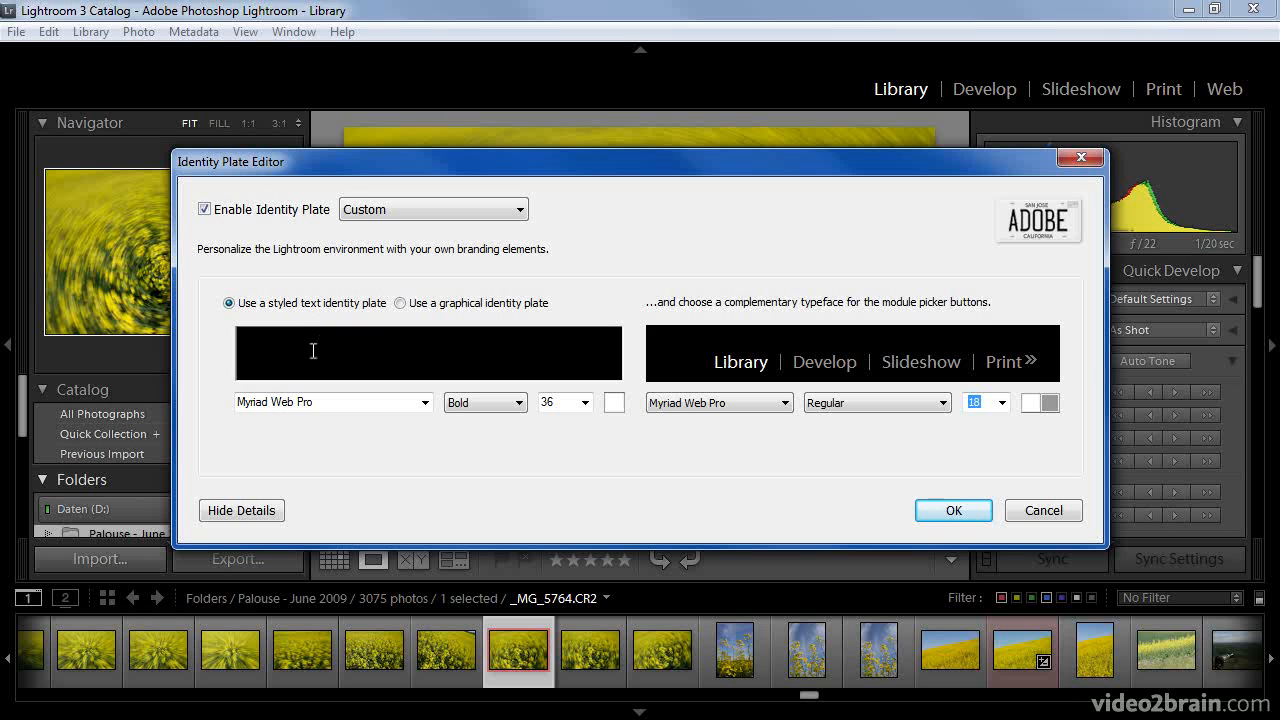
Enter the photographer's full name followed by "Photography" as the styled text of the identity plate
left_click(376, 356)
type("Tim ")
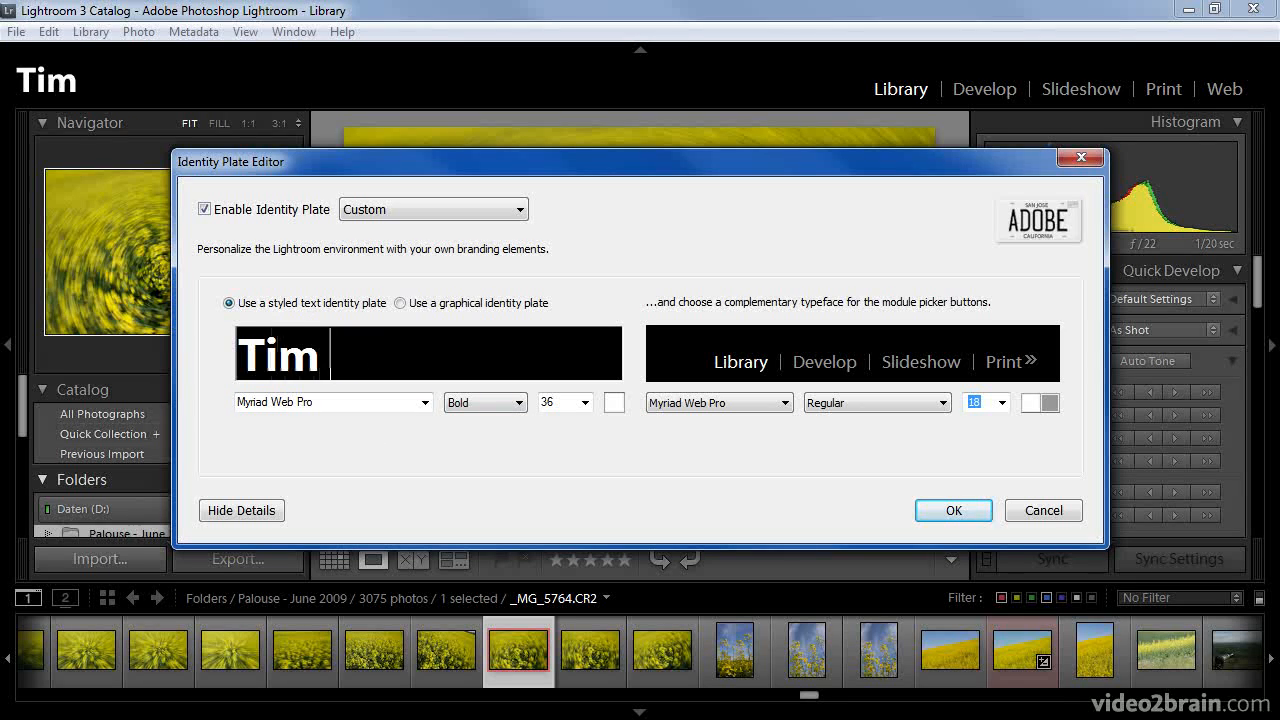
type("Grey Photo")
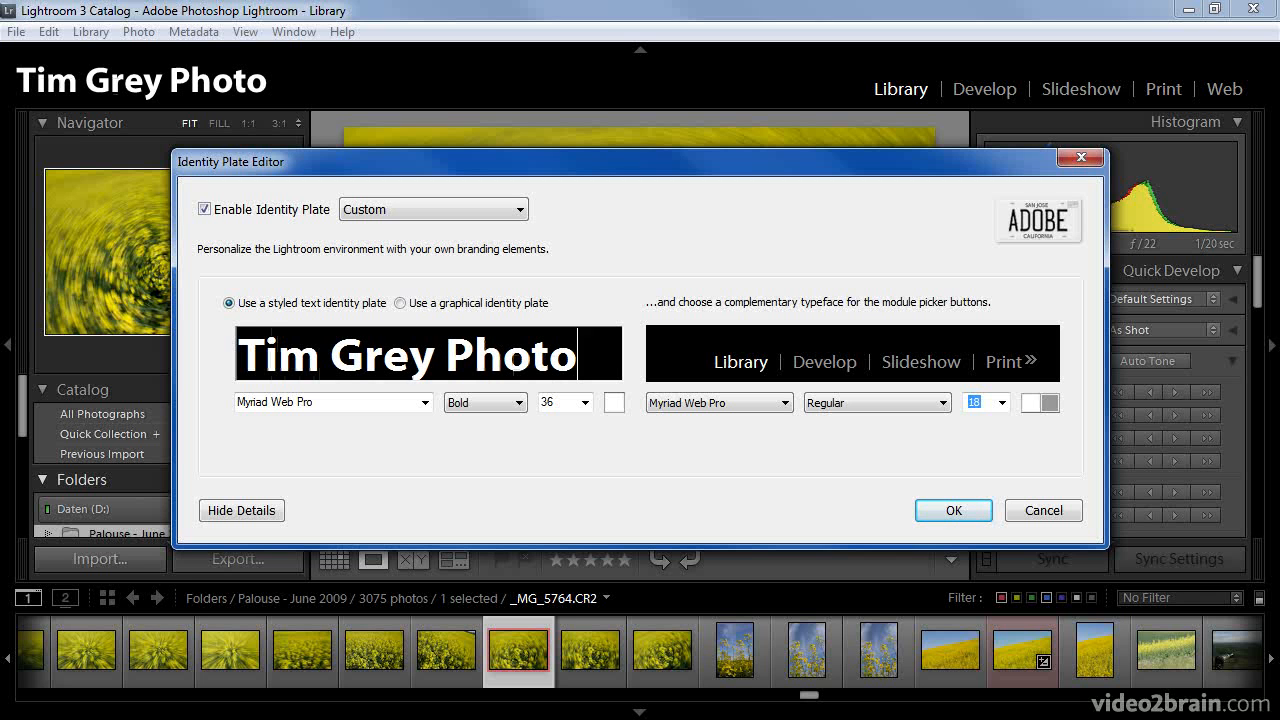
type("graphy")
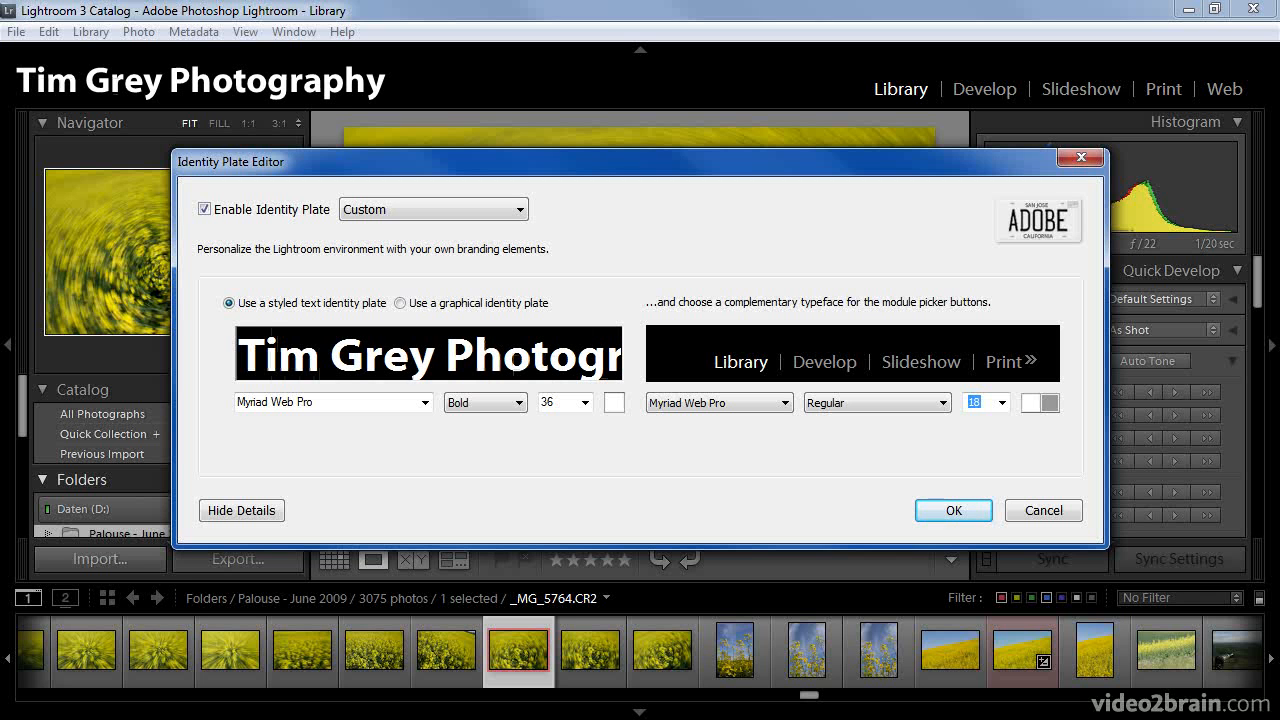
Set the identity plate text to the Segoe Script font at size 20, keeping the Bold style
triple_click(466, 371)
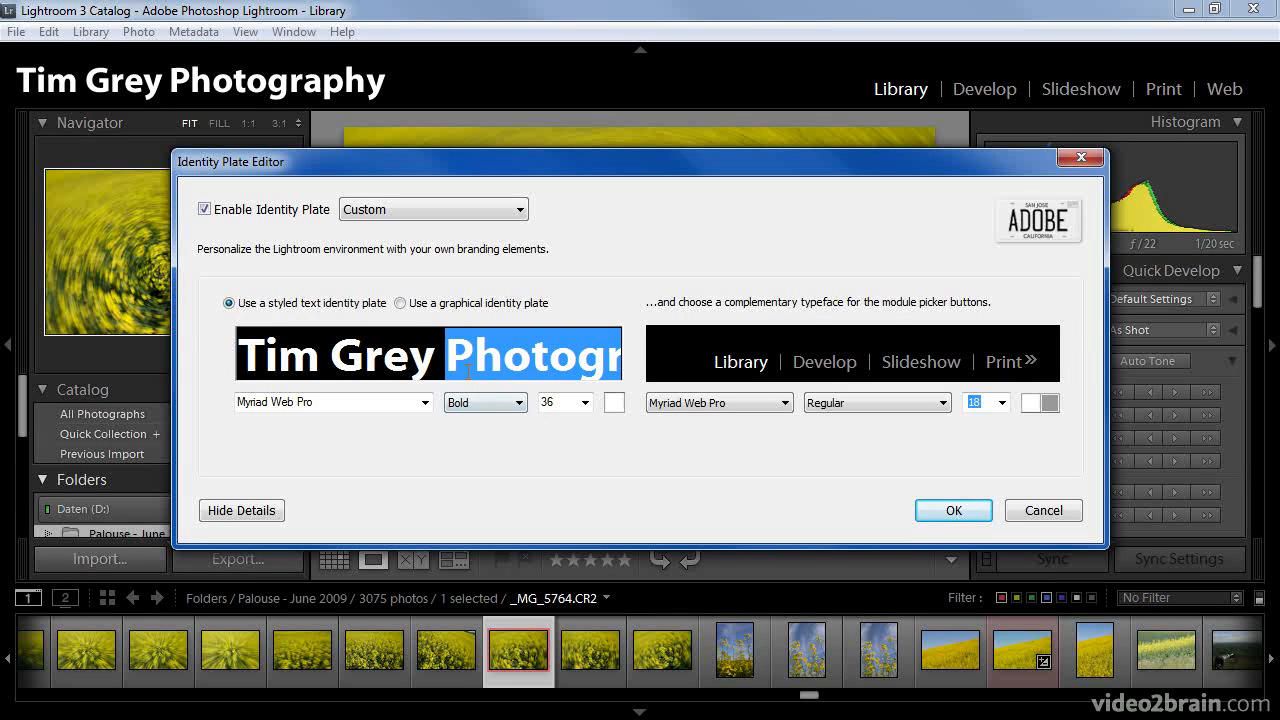
left_click(425, 402)
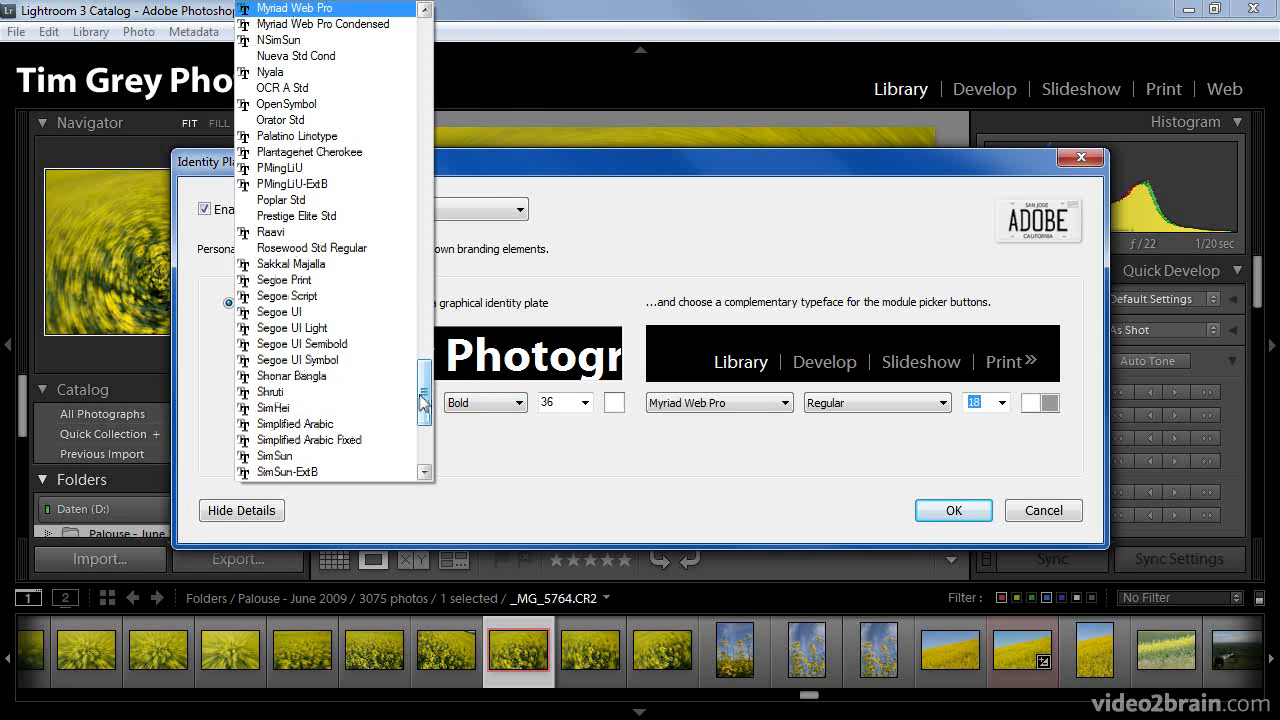
left_click(360, 296)
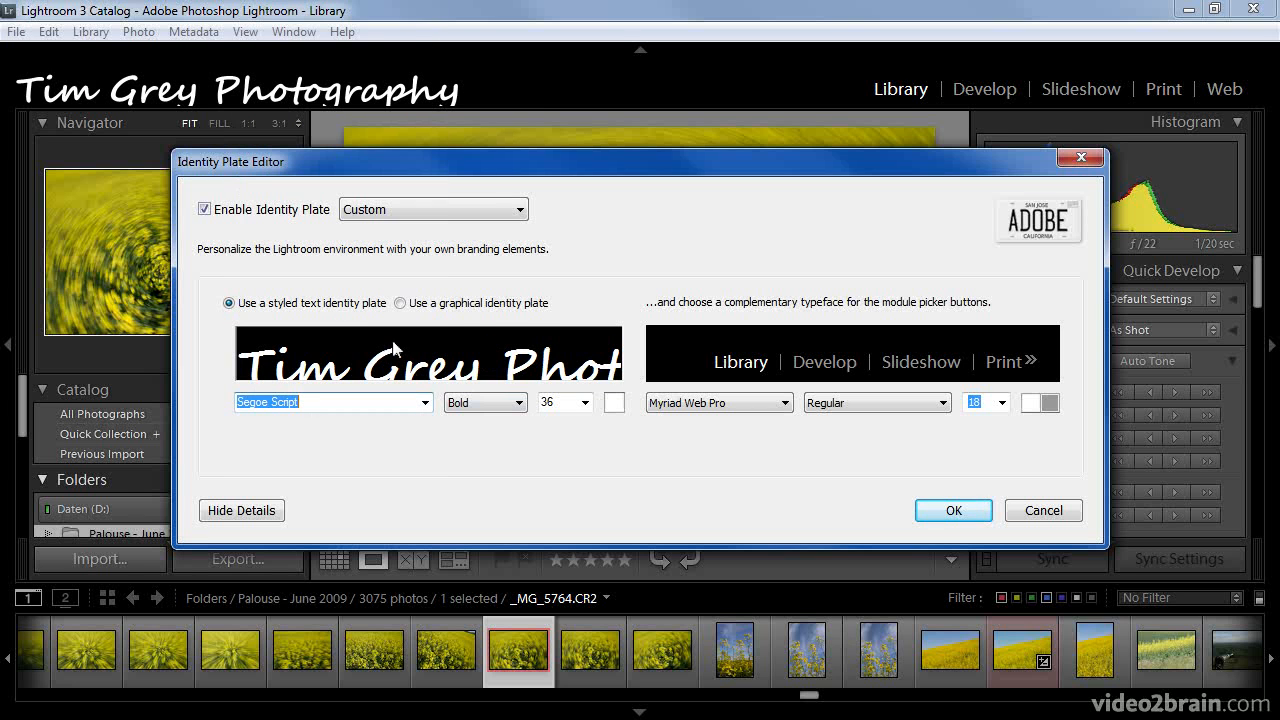
left_click(519, 403)
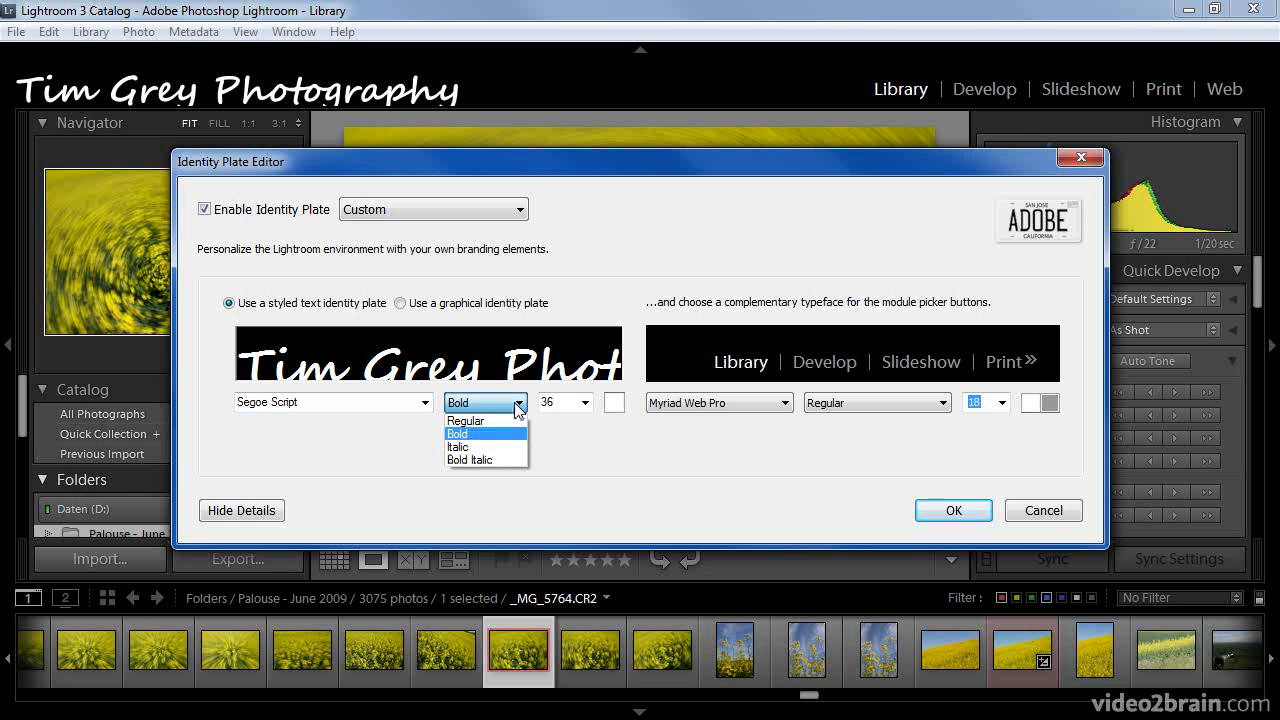
left_click(519, 405)
left_click(584, 403)
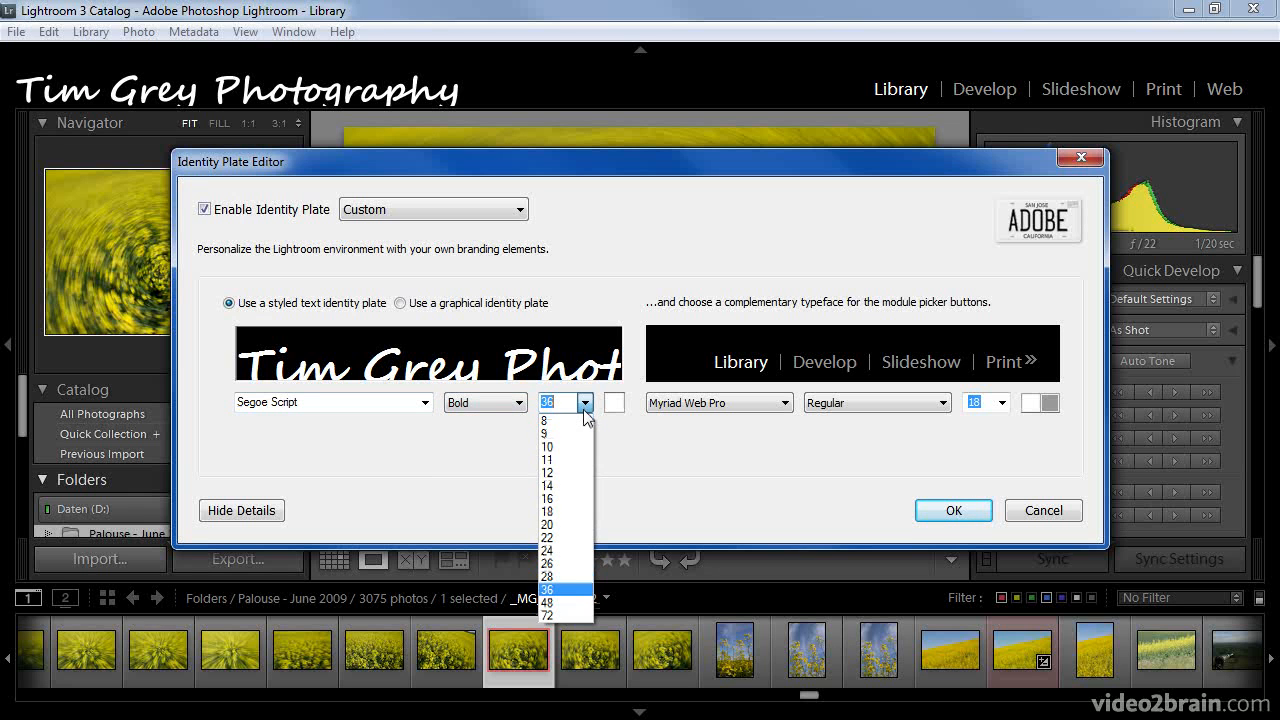
left_click(568, 524)
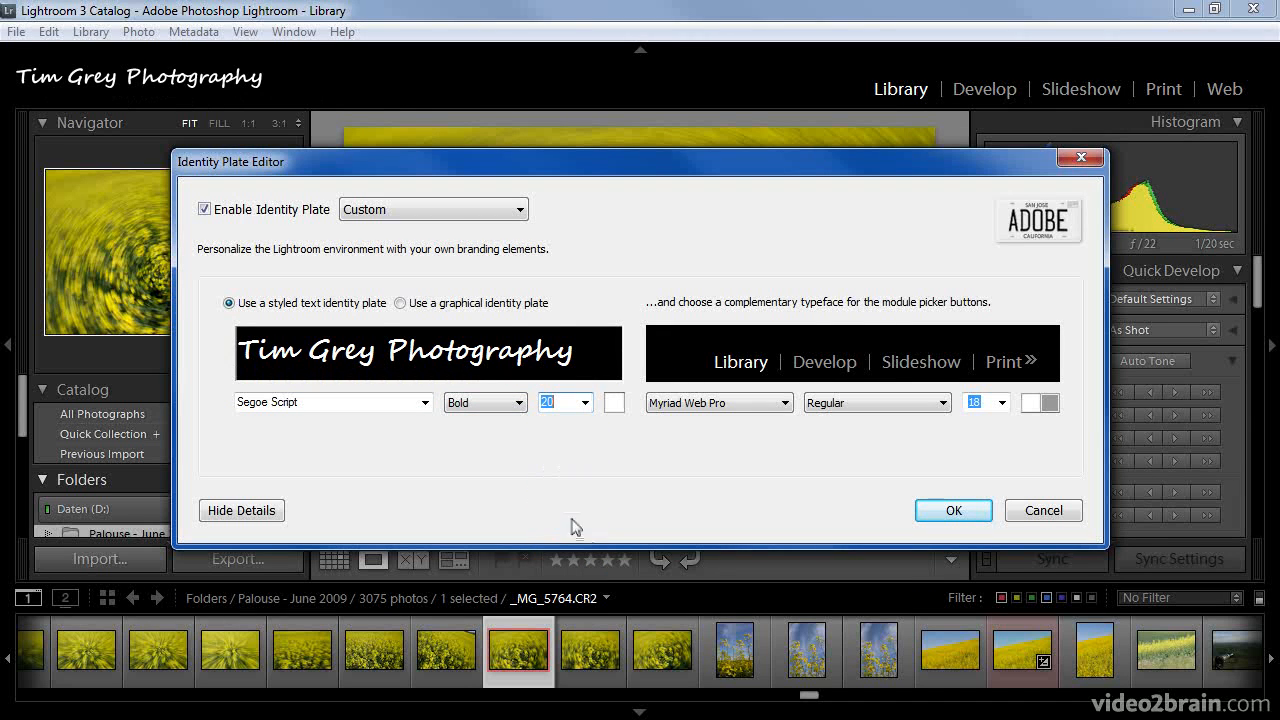
Change the identity plate text color to a medium bluish green
left_click(618, 403)
left_click(724, 281)
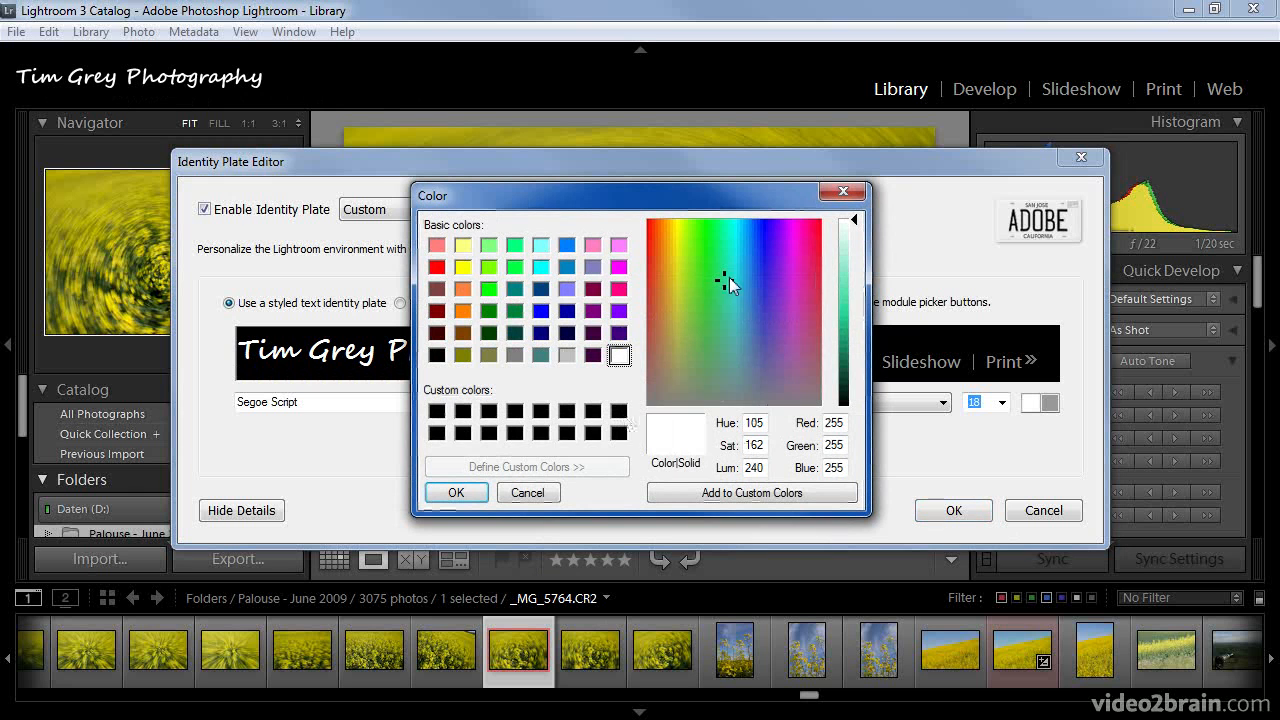
left_click(846, 310)
left_click(456, 492)
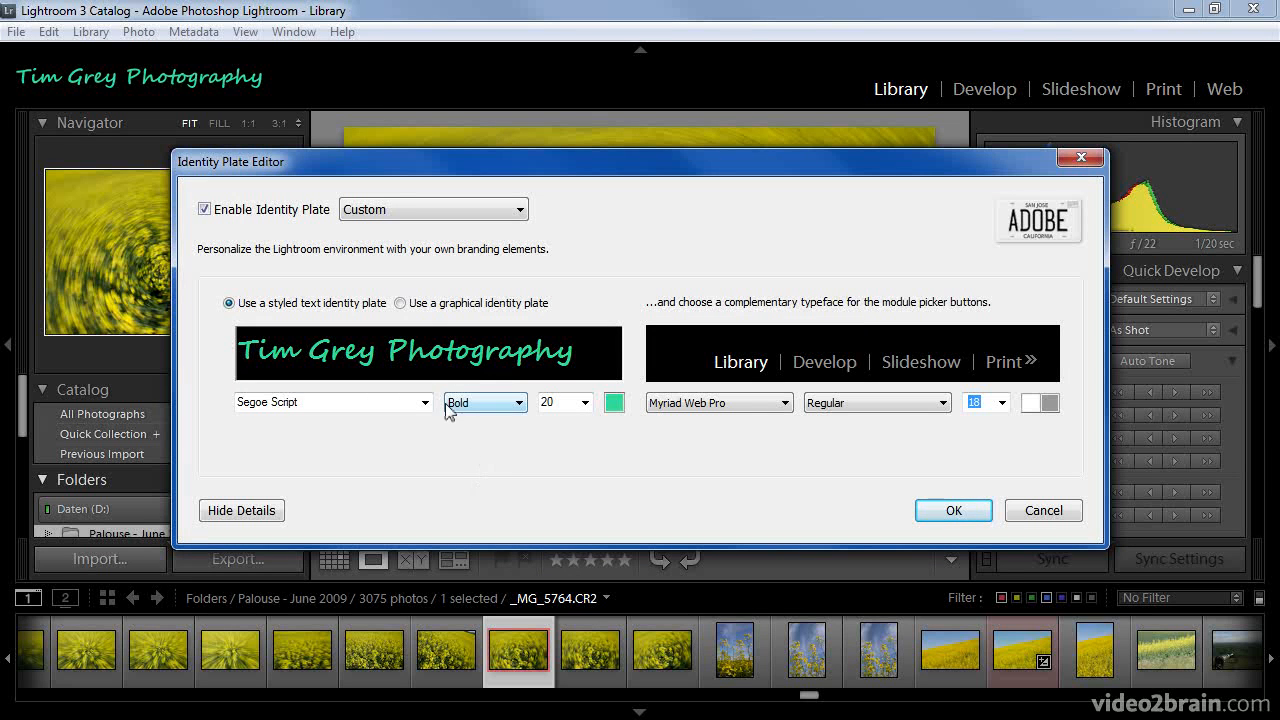
Switch to a graphical identity plate and load the V2B_Identity_Plate image for it
left_click(400, 304)
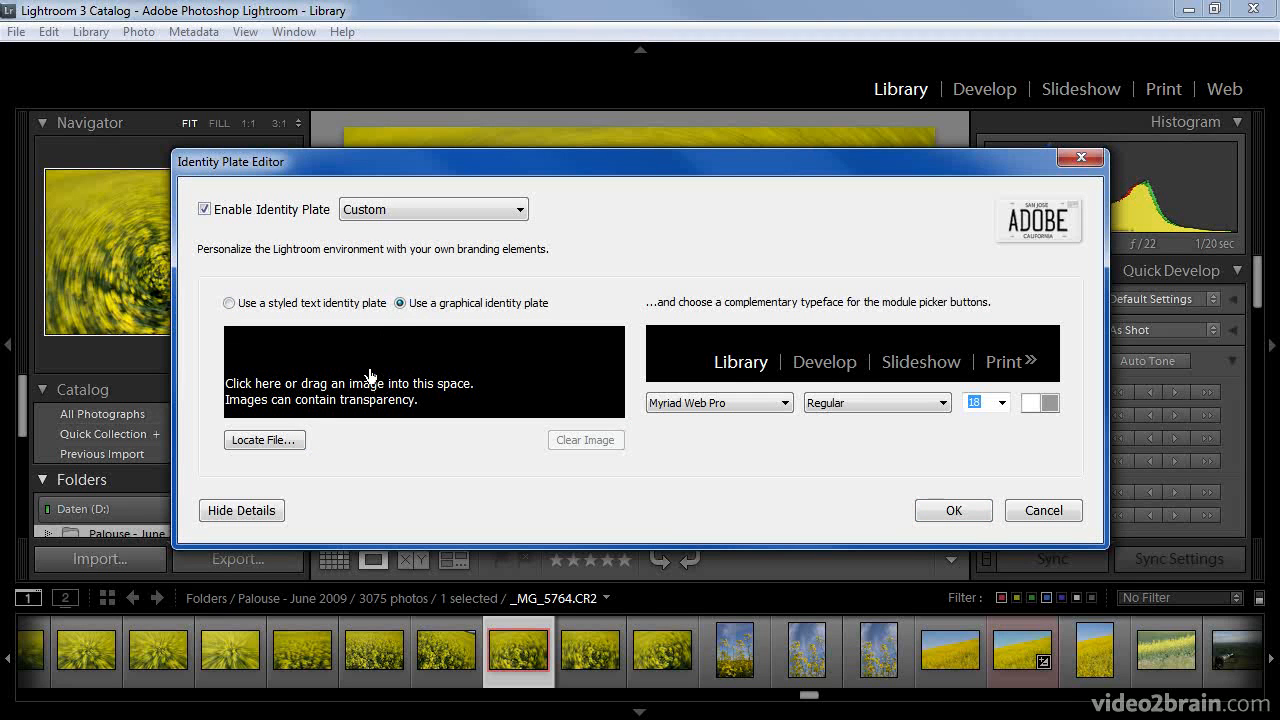
left_click(288, 445)
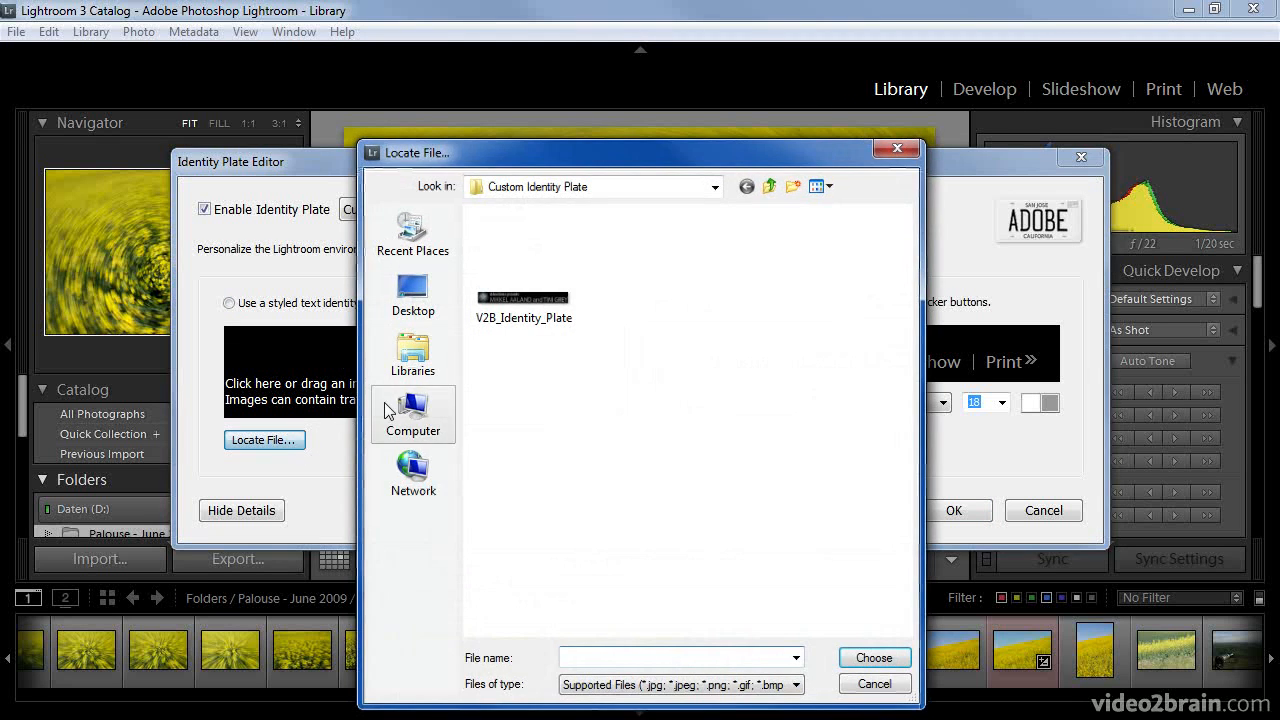
double_click(494, 304)
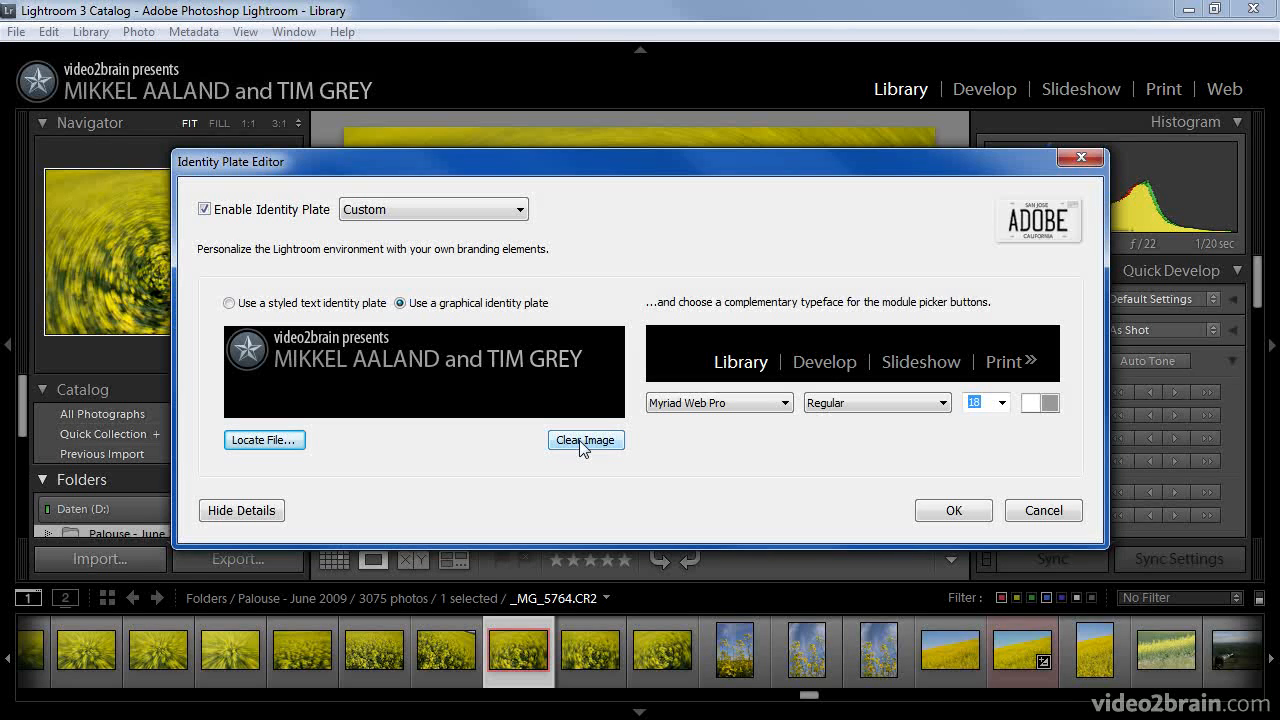
Examine the font and color choices for the module picker buttons, keeping Myriad Web Pro and the existing colors
left_click(785, 403)
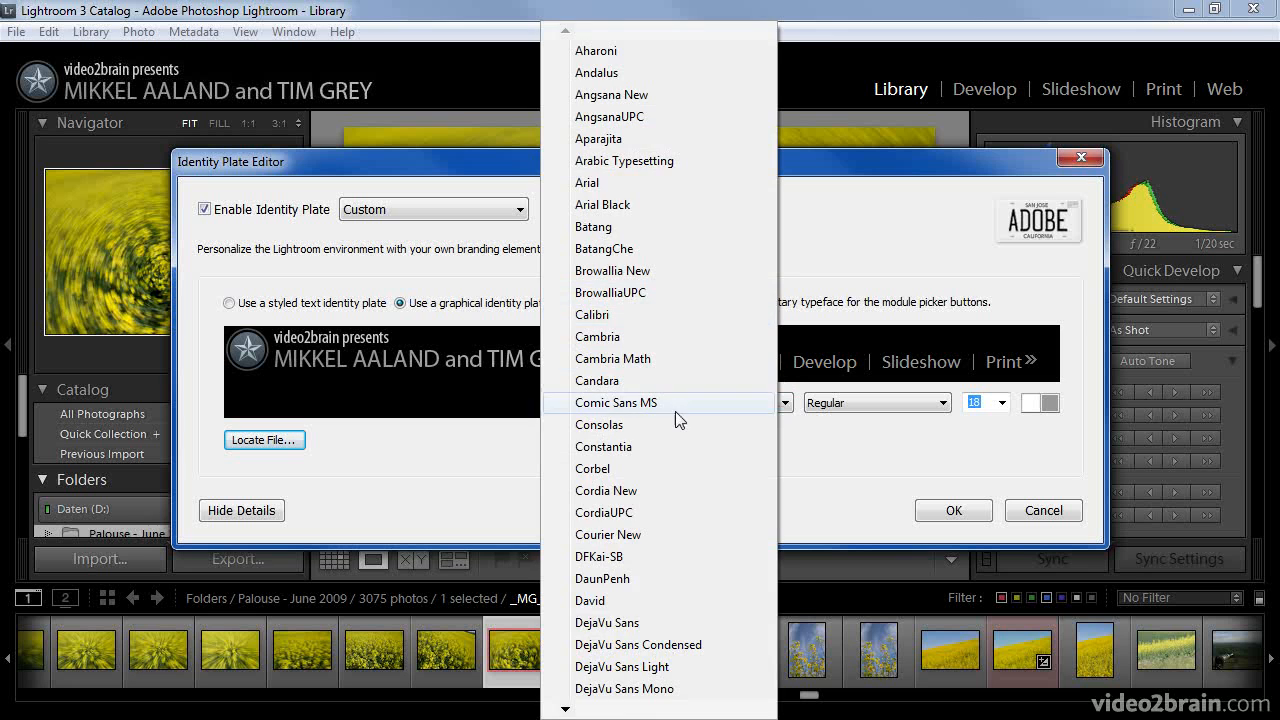
left_click(791, 405)
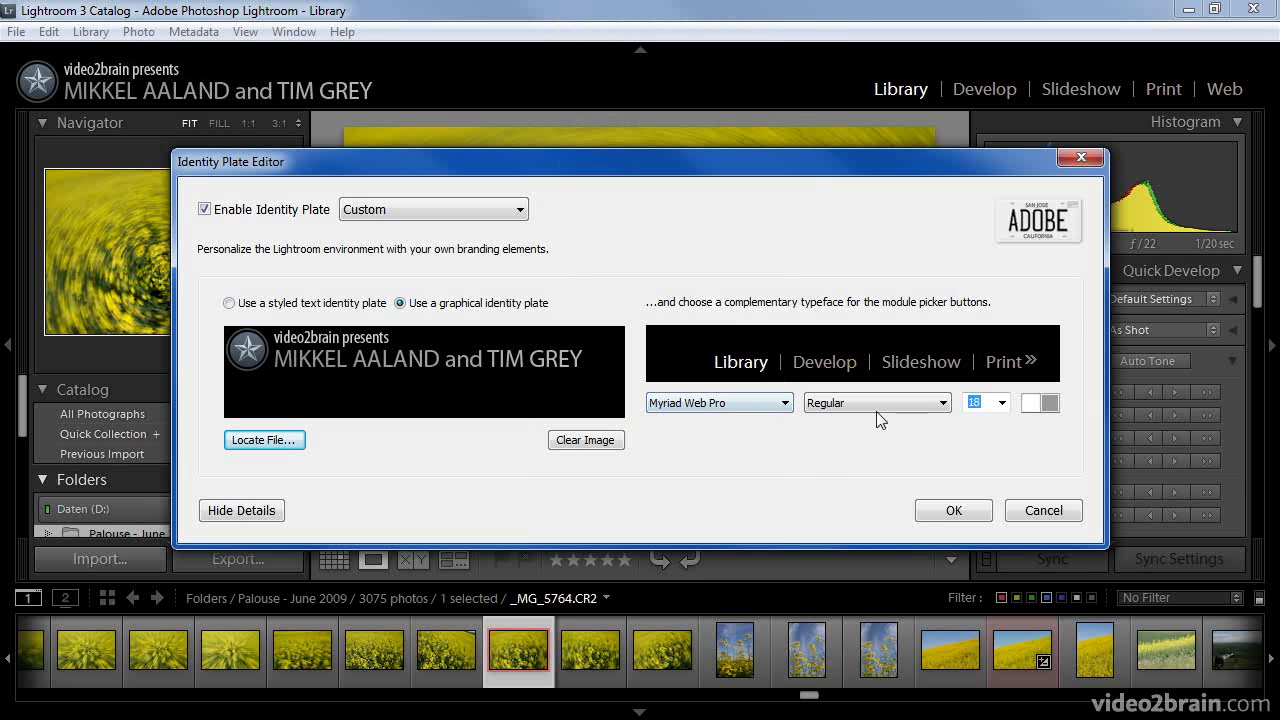
left_click(1035, 412)
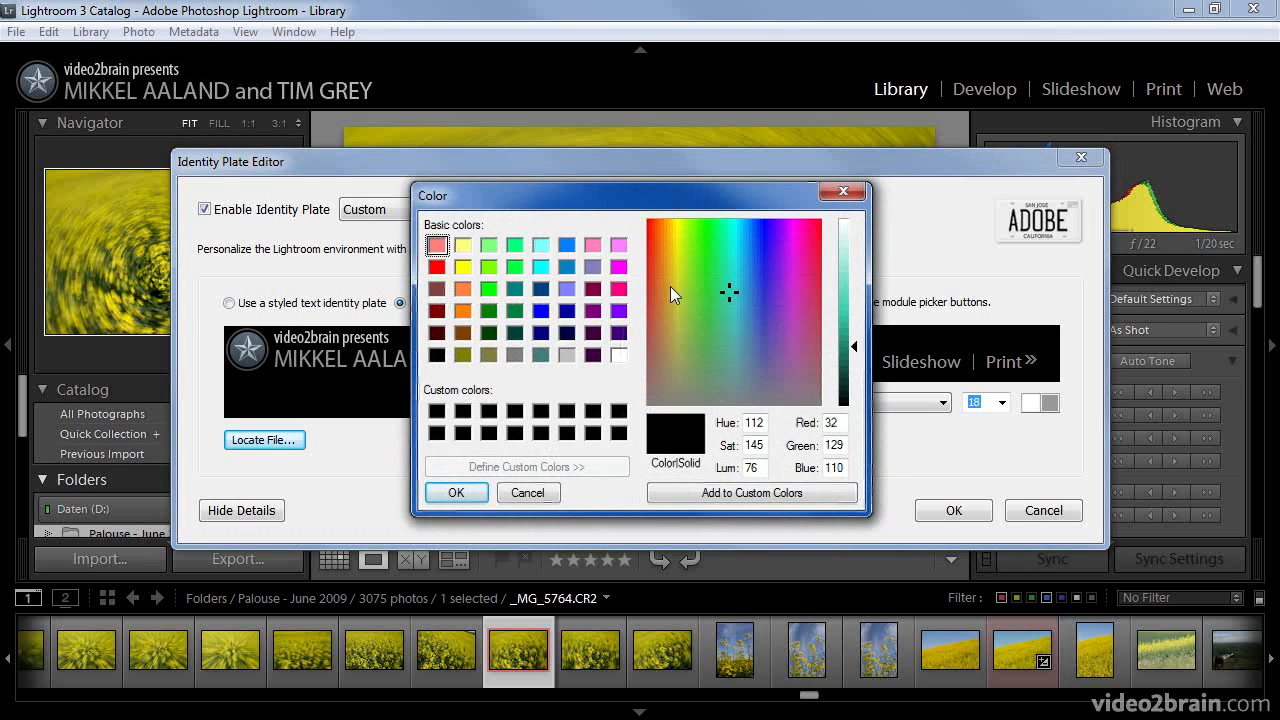
left_click(521, 494)
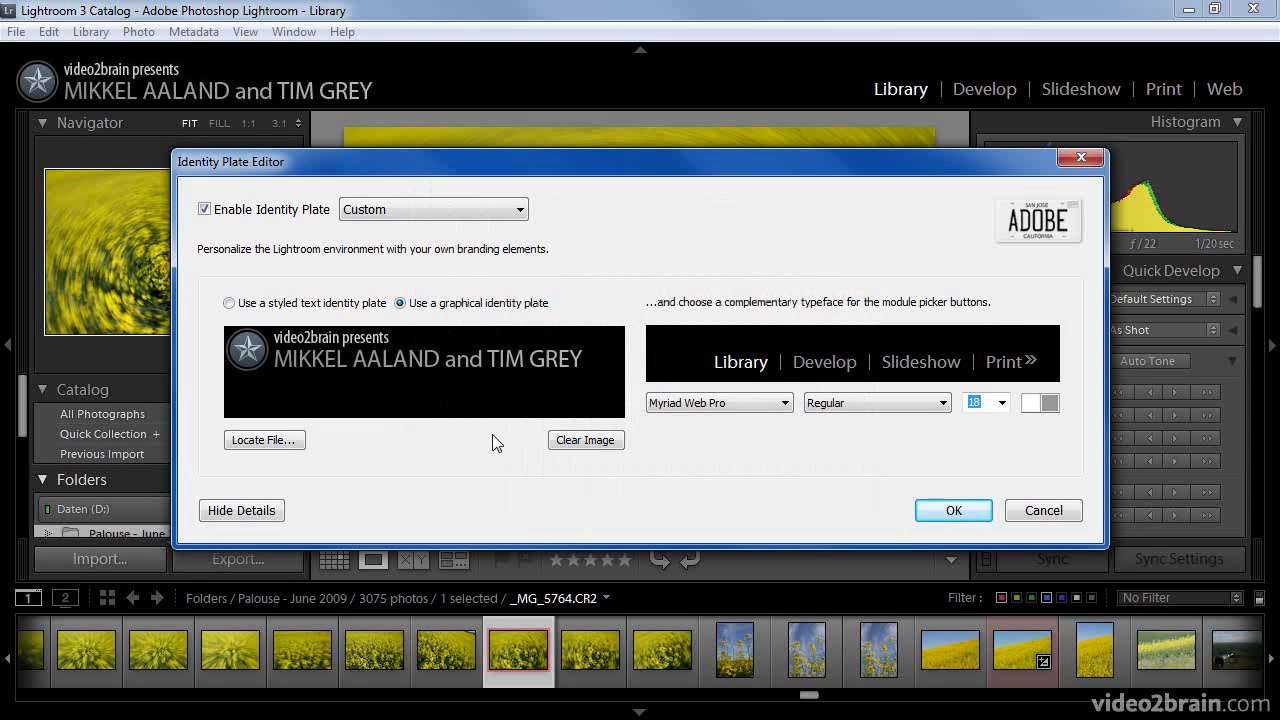
Save the current graphical identity plate under the name v2b
left_click(524, 218)
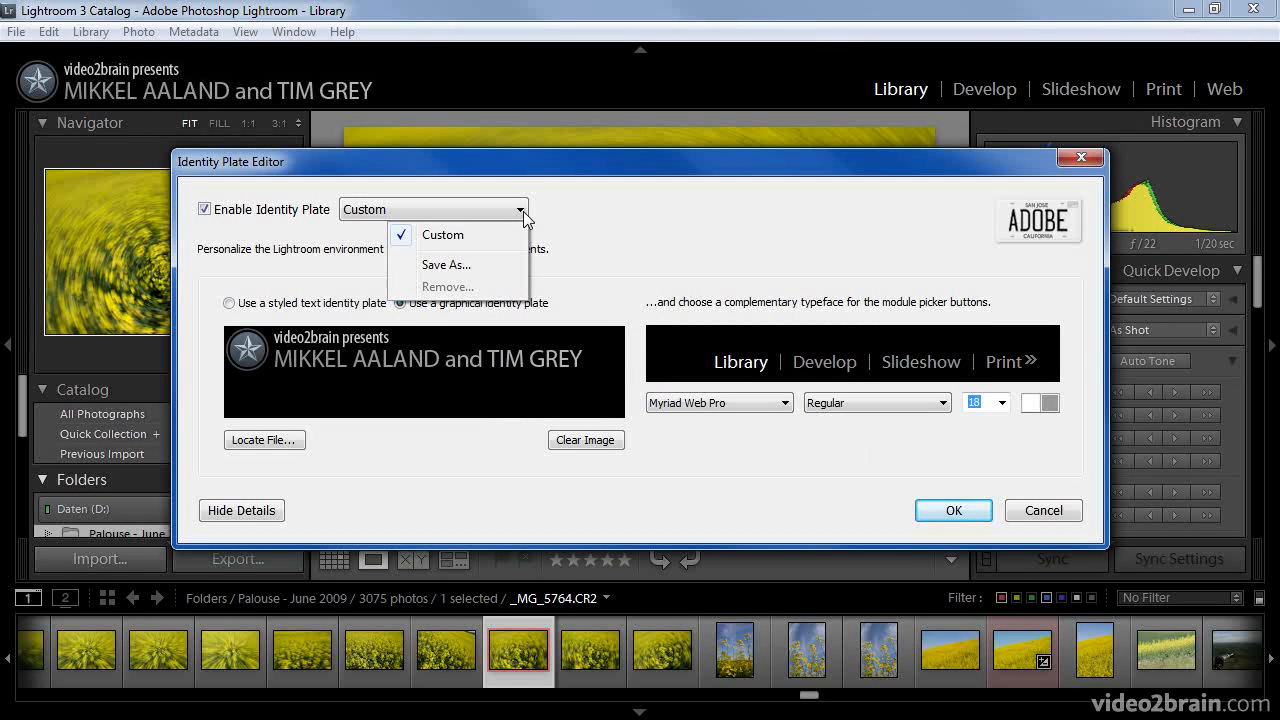
left_click(469, 263)
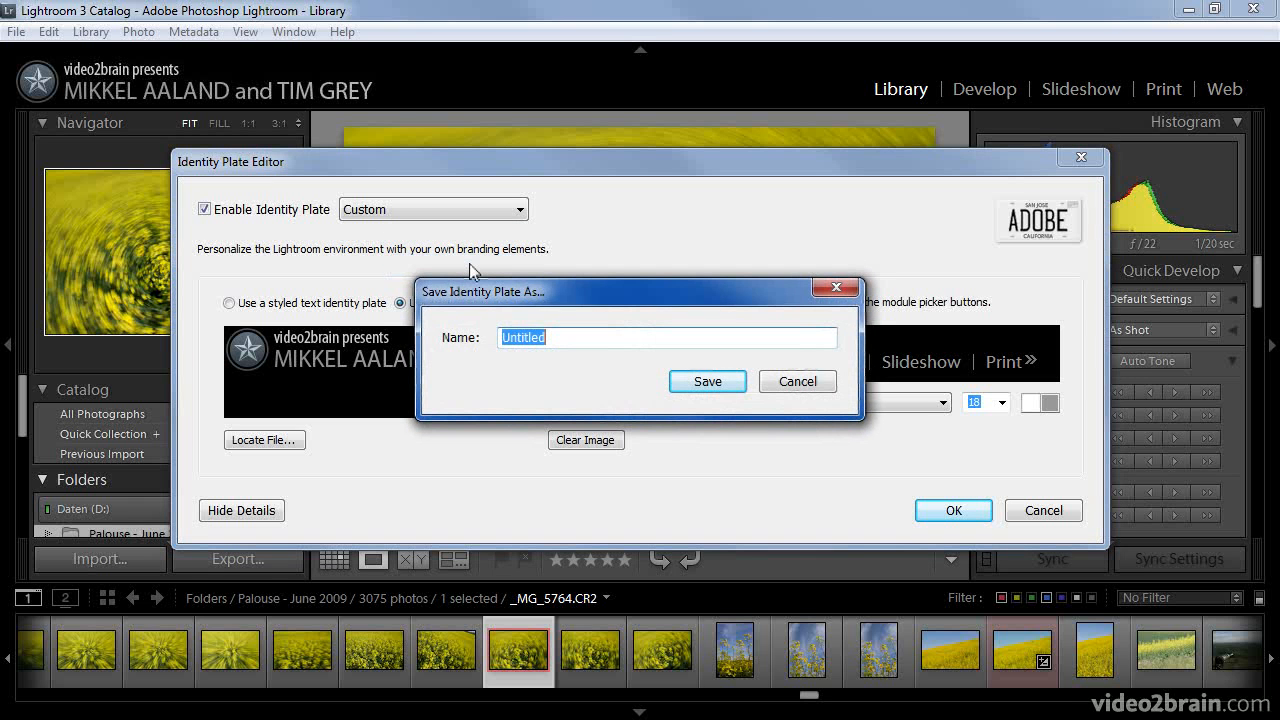
type("v2b")
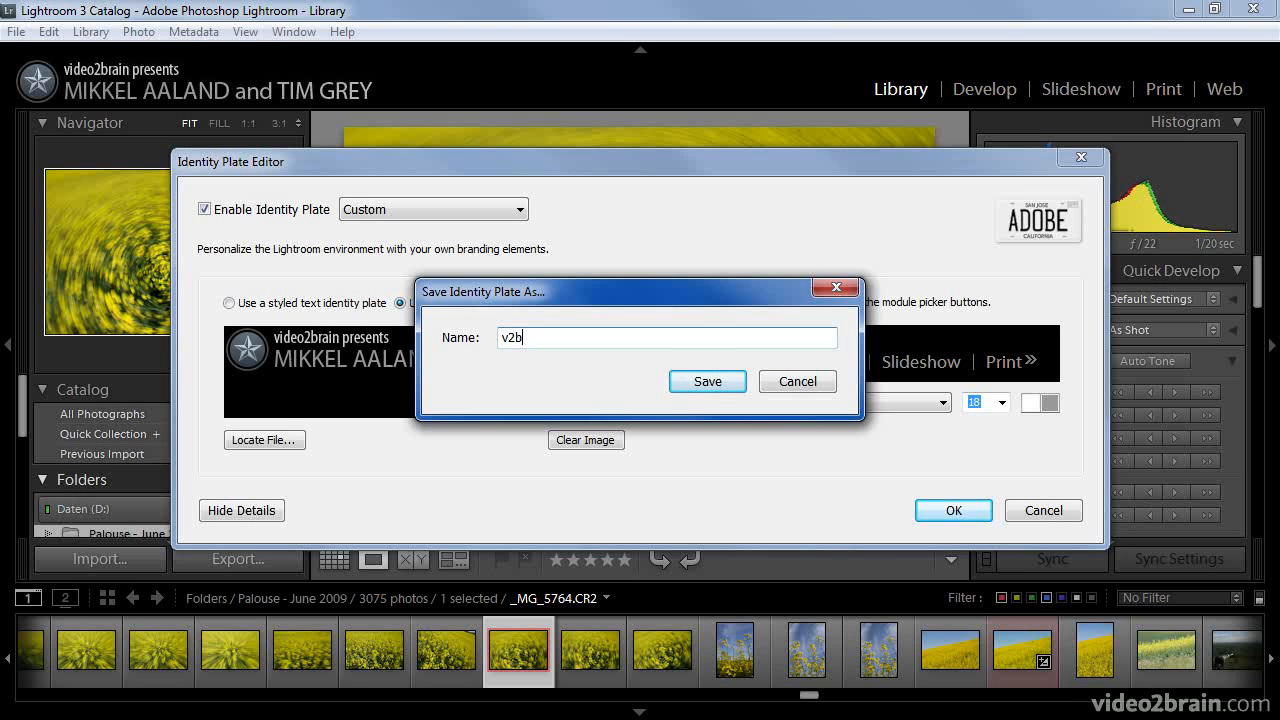
left_click(682, 381)
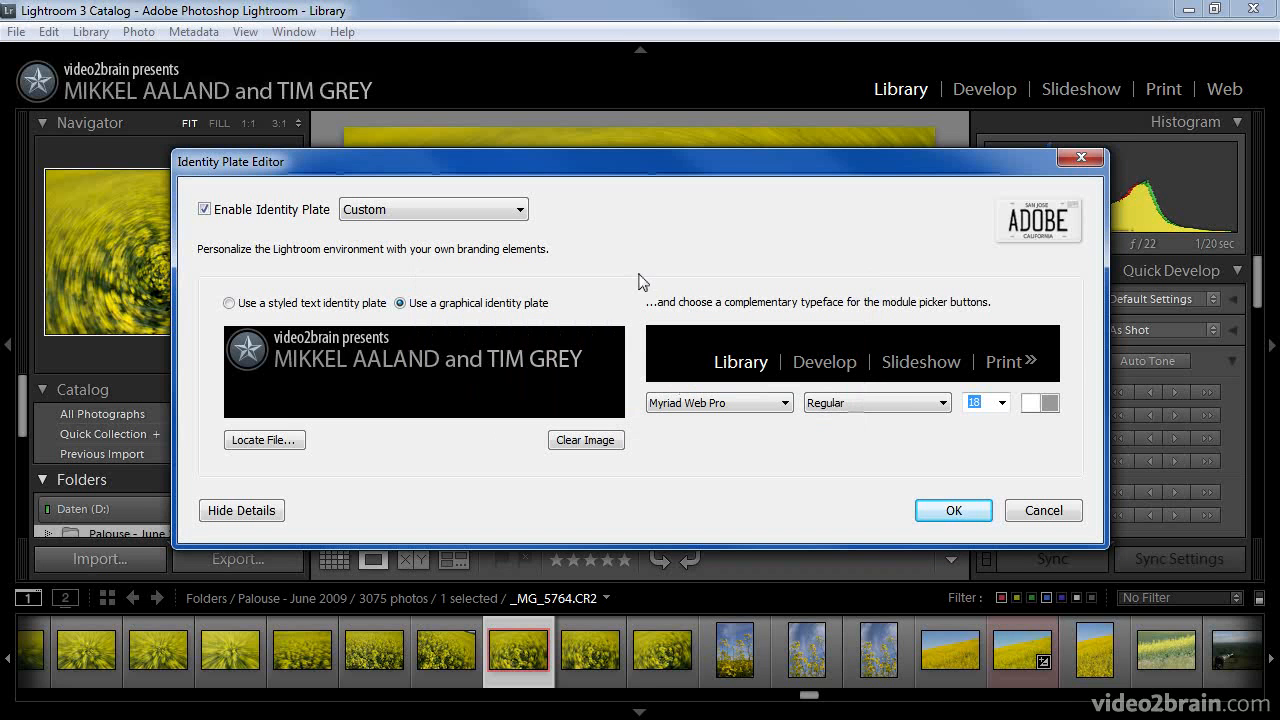
Make the saved v2b identity plate the active one and apply it with the module picker details hidden
left_click(522, 210)
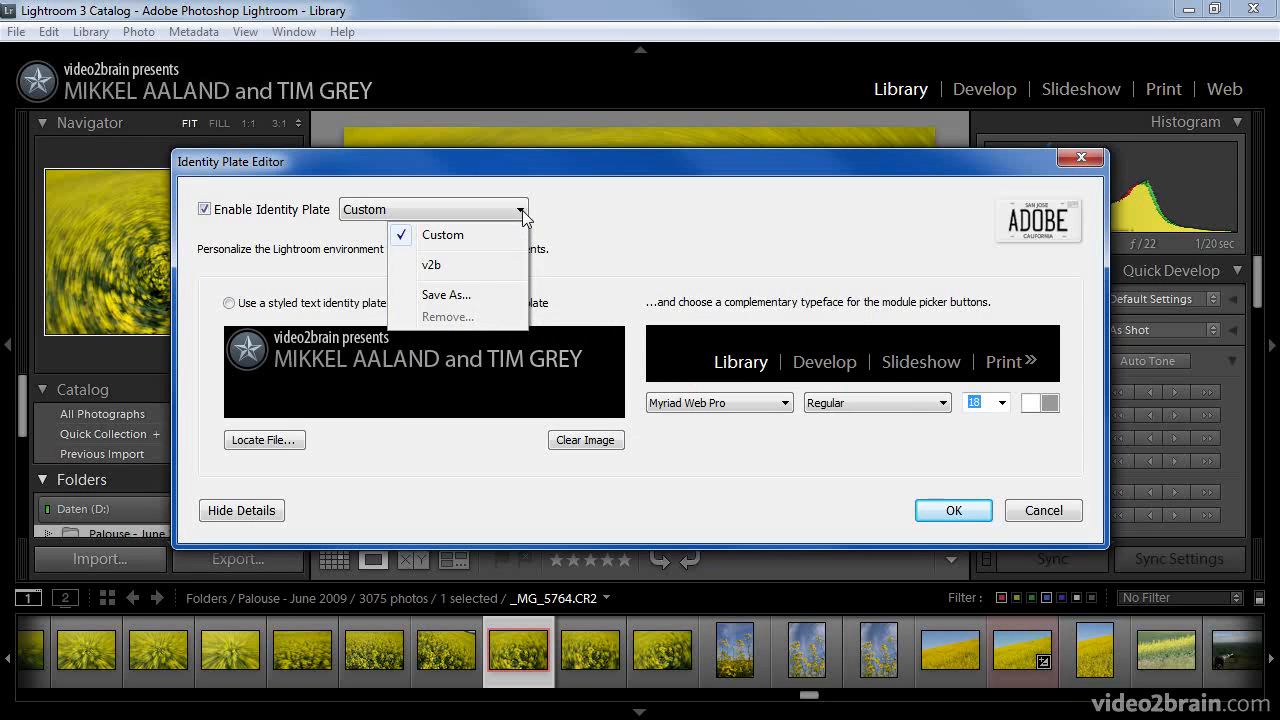
left_click(475, 265)
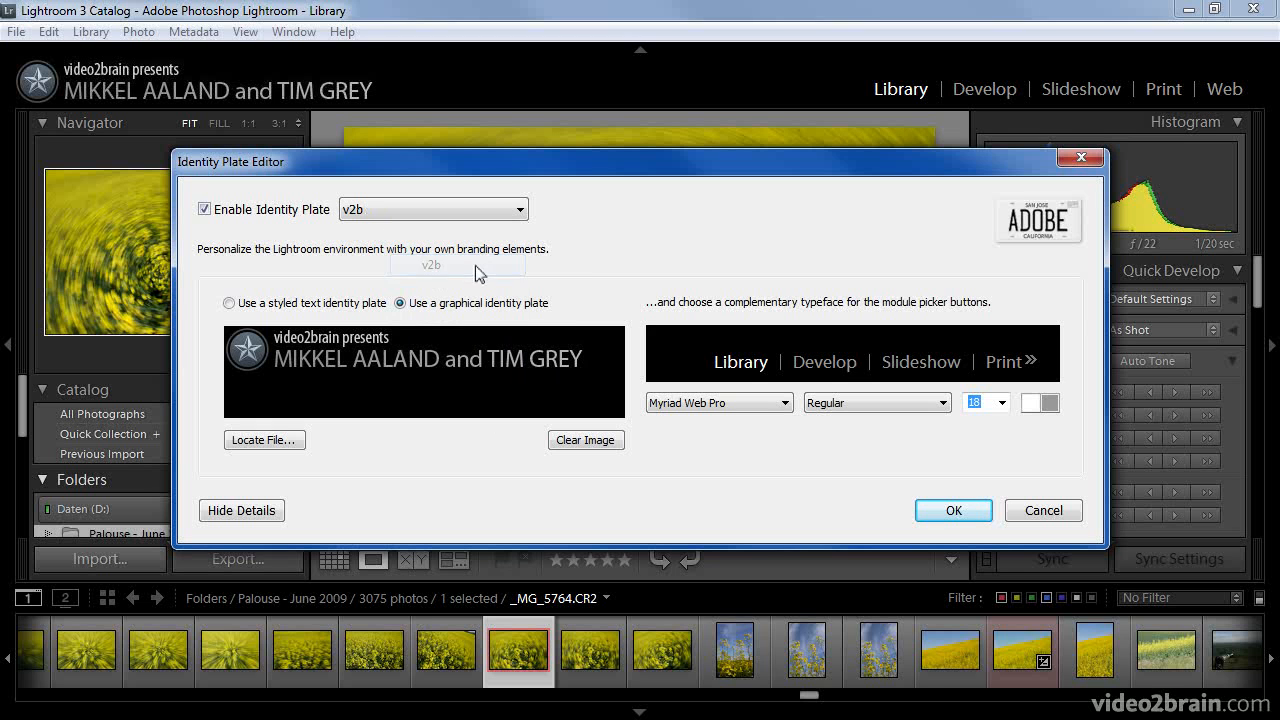
left_click(522, 210)
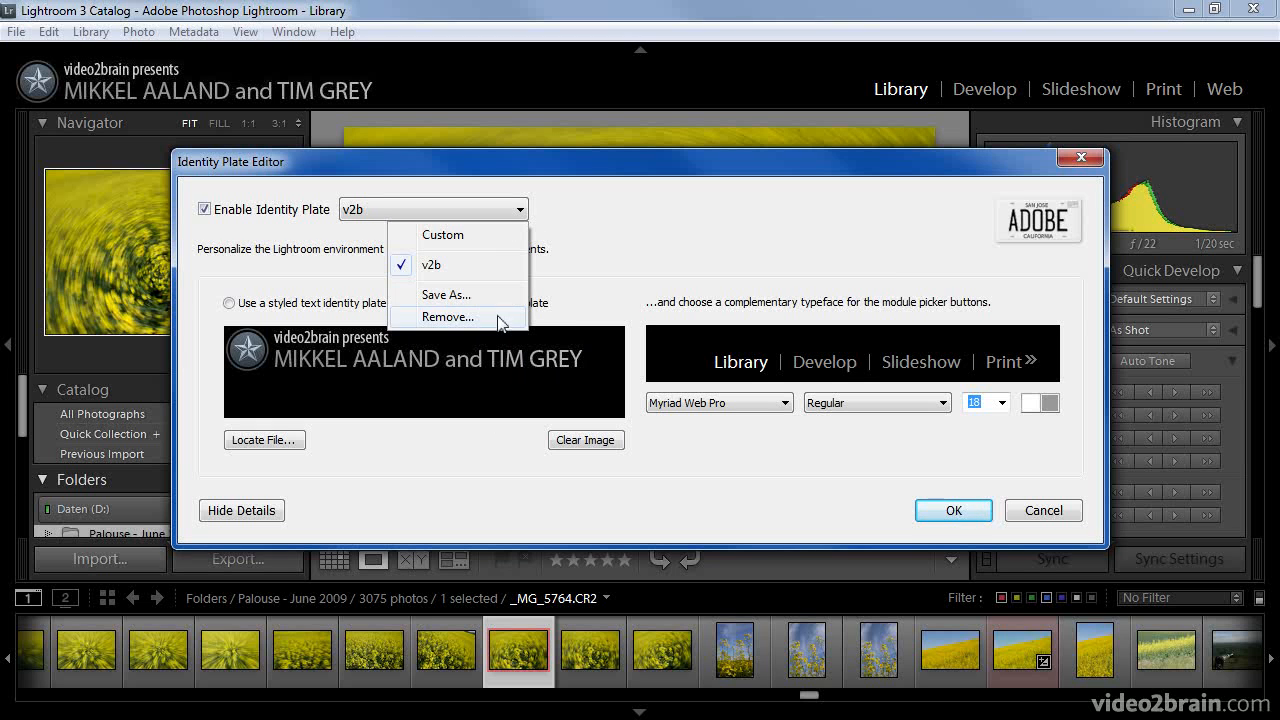
left_click(585, 260)
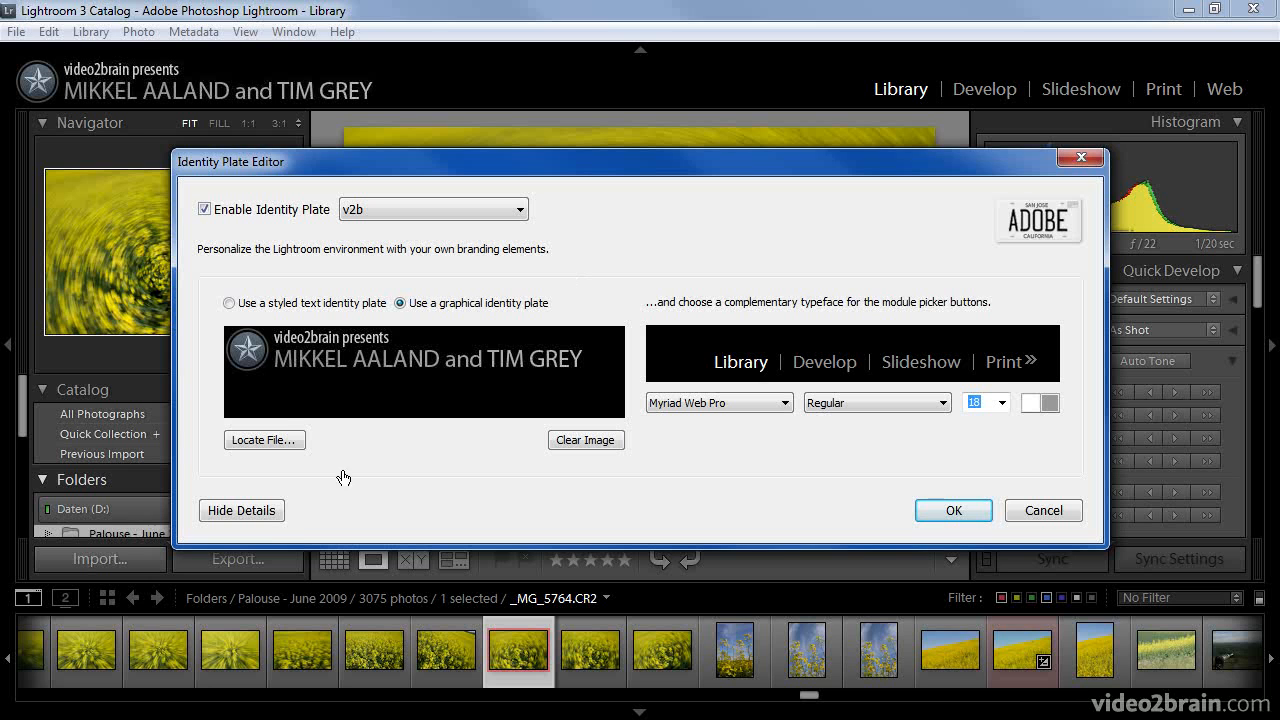
left_click(262, 514)
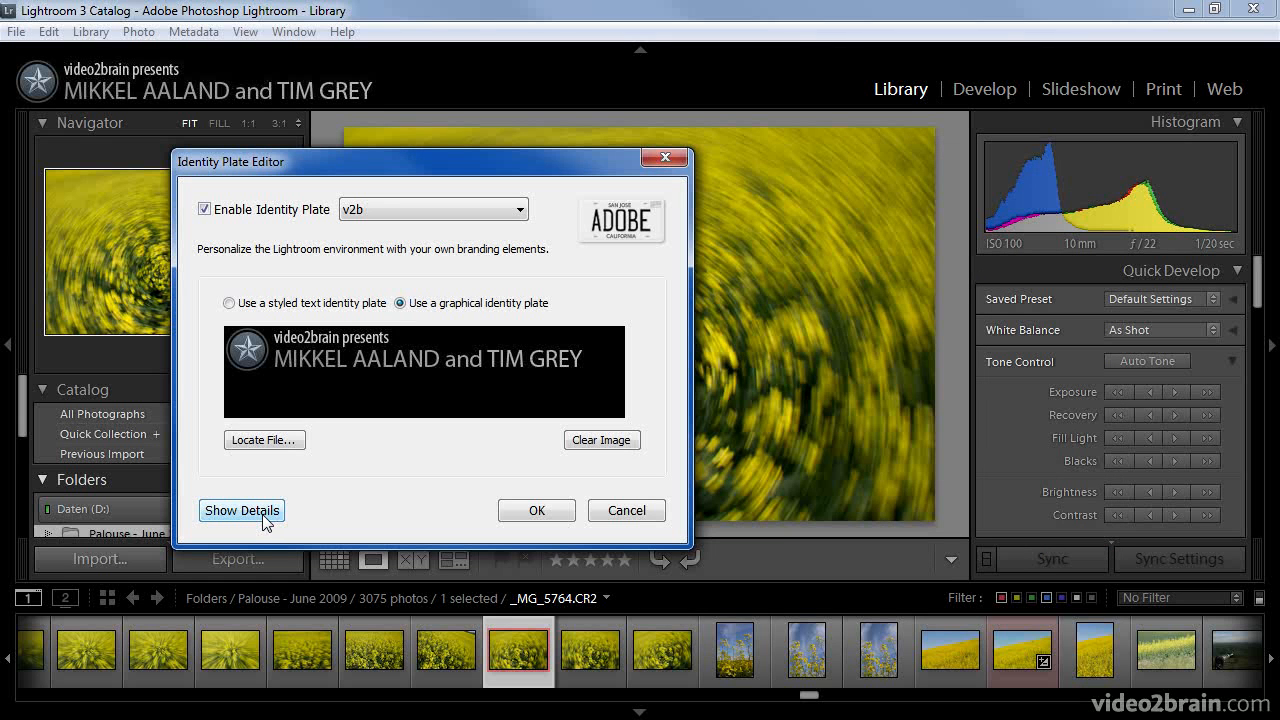
left_click(520, 514)
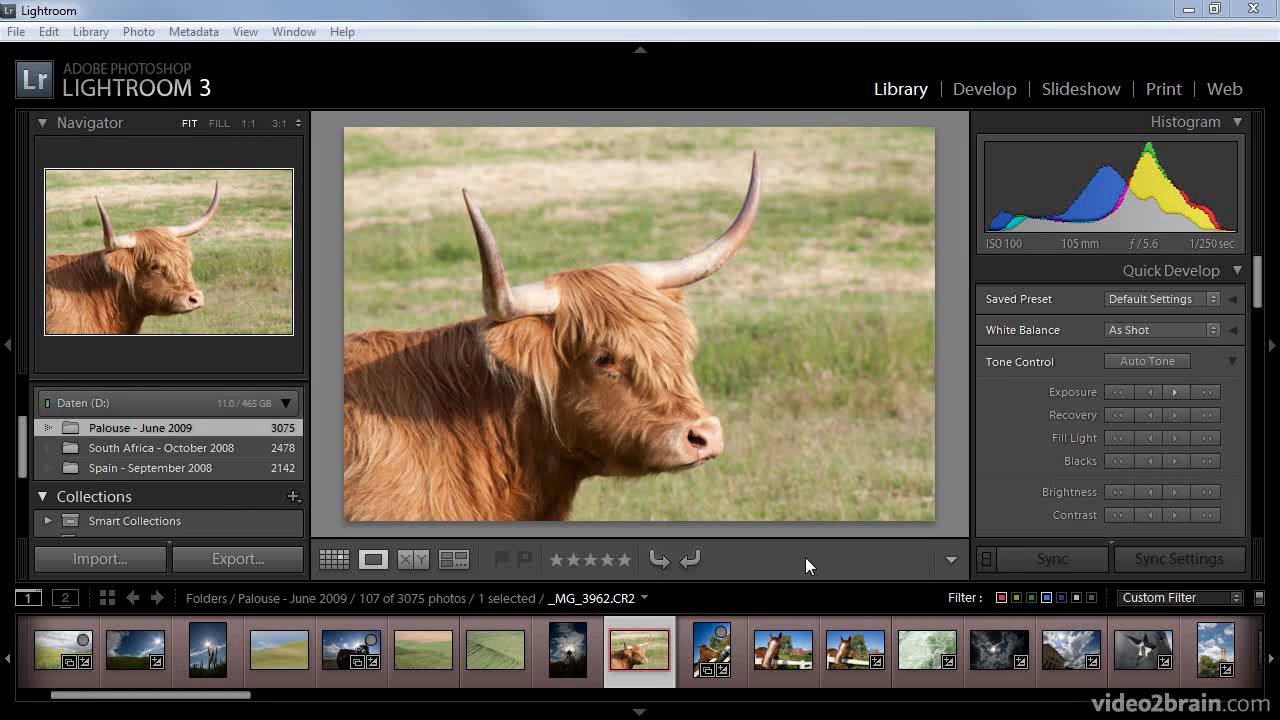
Open the highland cow photo in the Develop module and collapse the Navigator to make room for the Lightroom presets
left_click(990, 84)
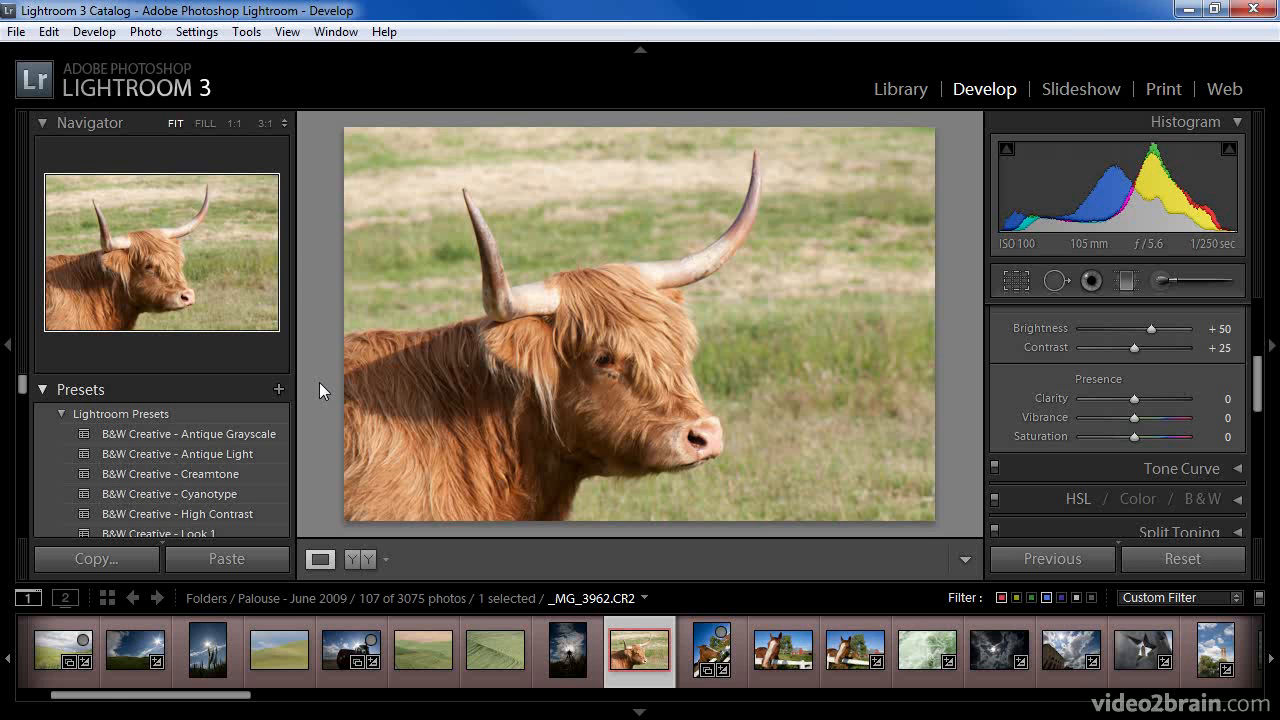
mouse_move(210, 426)
left_click(43, 123)
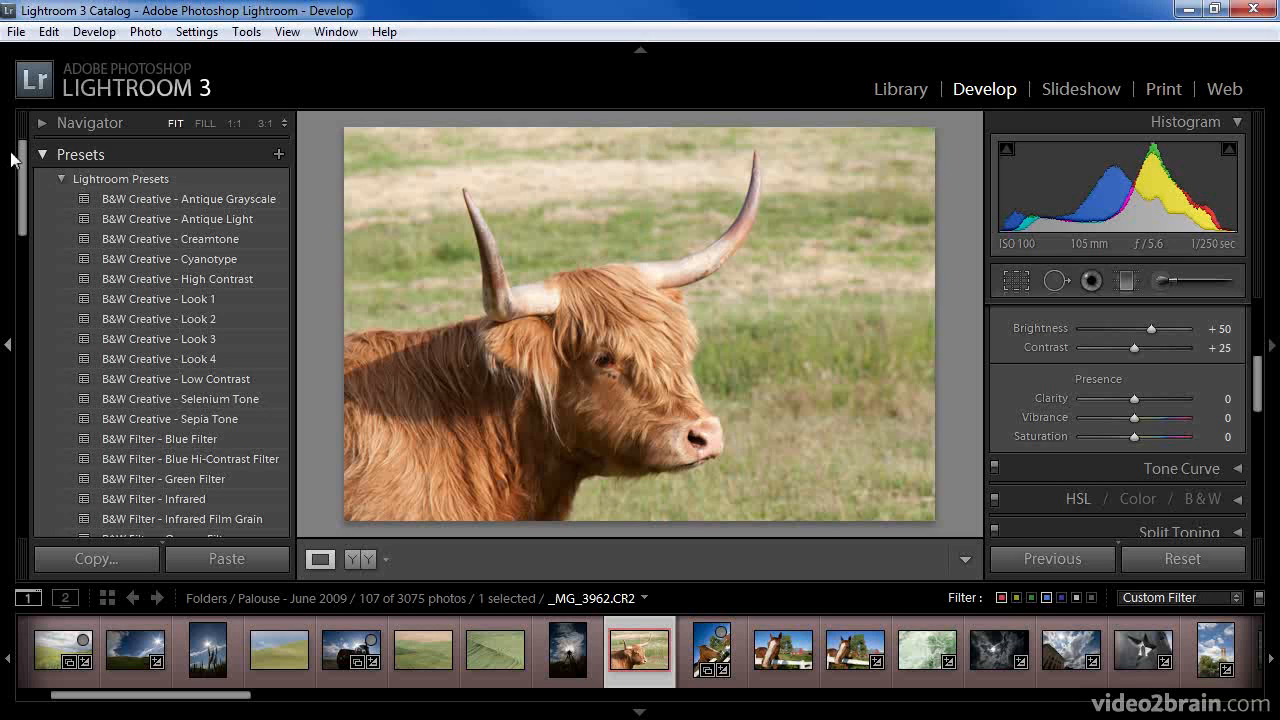
scroll(24, 170, "down", 1)
left_click_drag(22, 163, 22, 166)
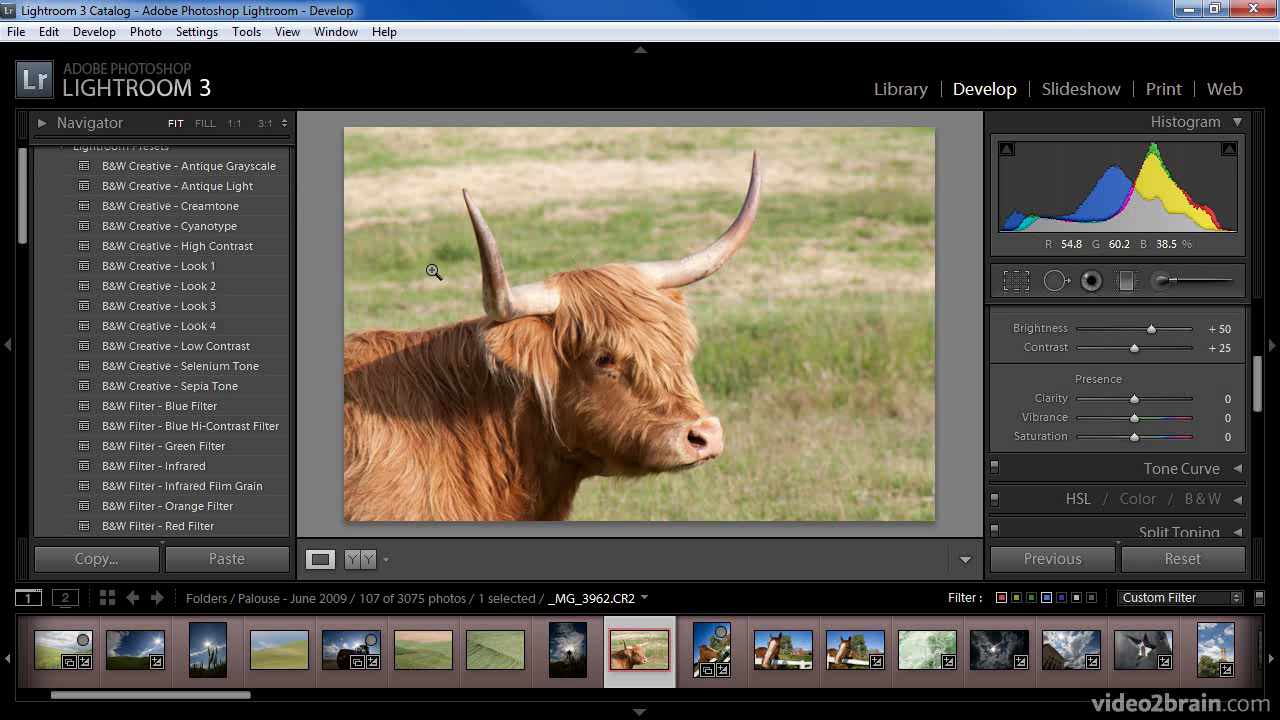
Try the black-and-white Cyanotype, Look 1, Selenium Tone, Blue Hi-Contrast Filter and Infrared presets on the photo
left_click(232, 224)
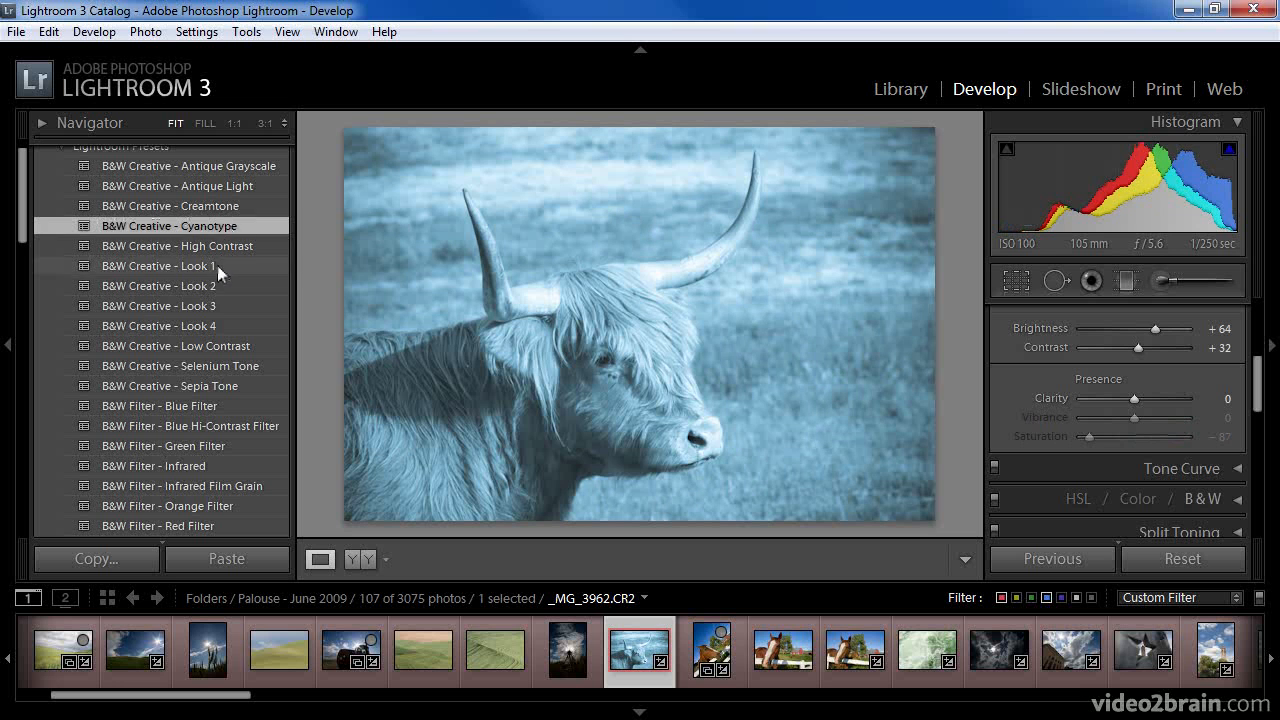
left_click(217, 265)
left_click(204, 358)
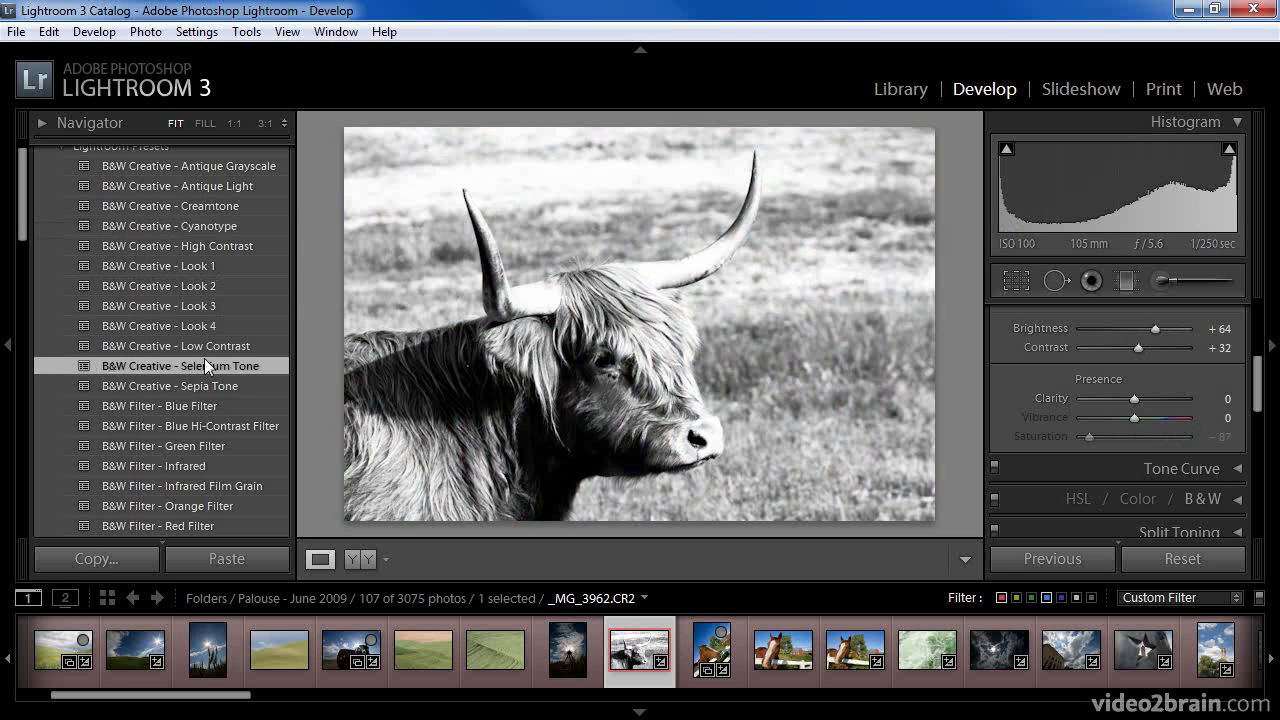
left_click(205, 428)
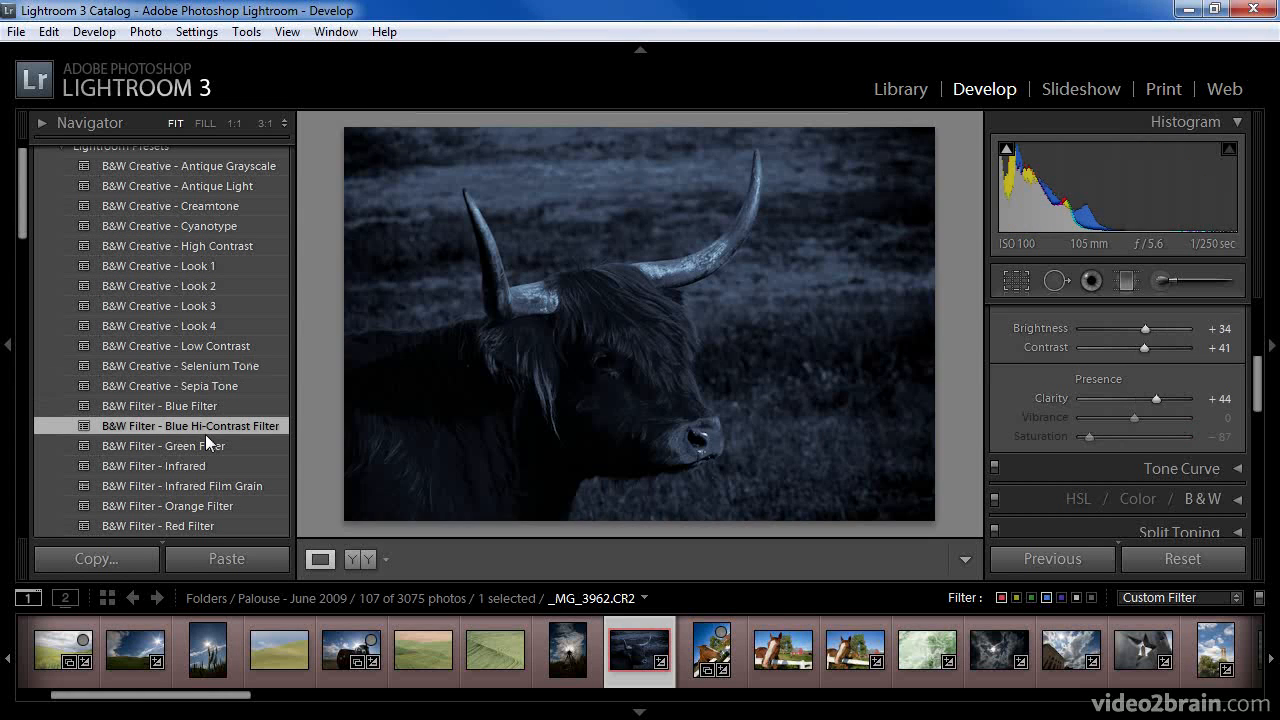
left_click(205, 468)
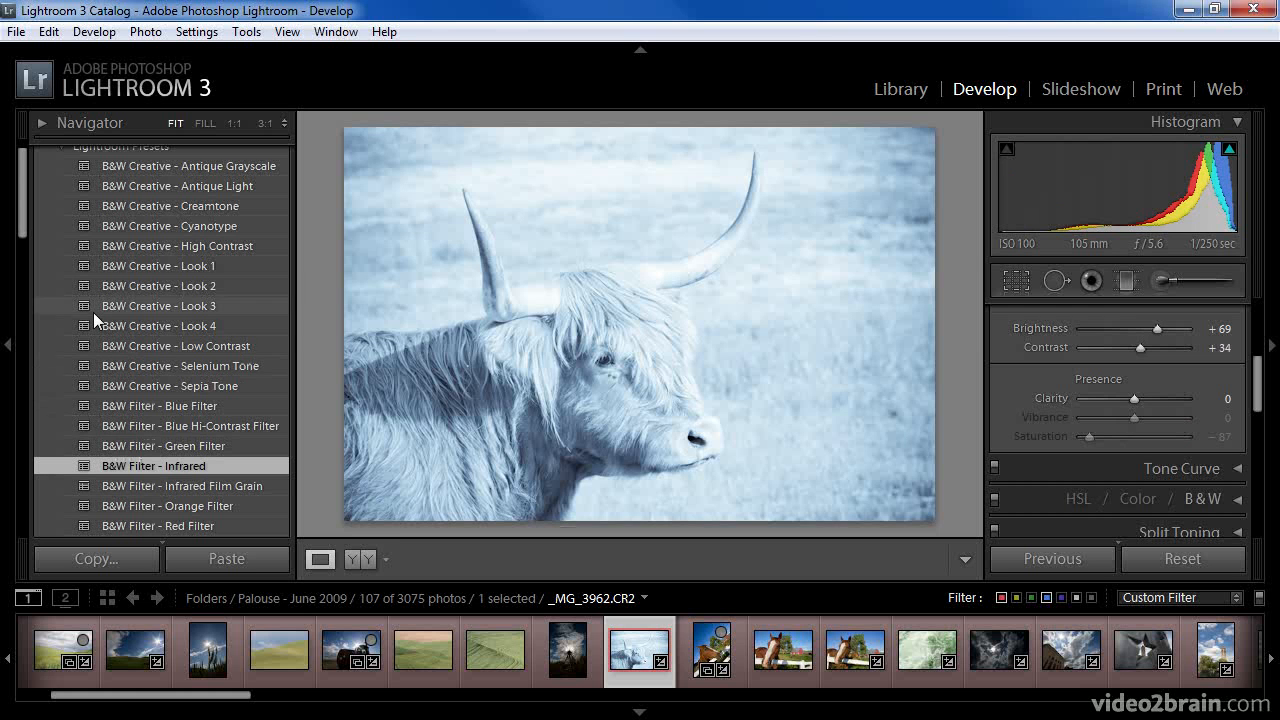
Apply the PC Vignette 1, PC Vignette 2, Grayscale, Grain - Medium and Tone Curve - Flat presets to the photo in turn
left_click_drag(24, 218, 17, 357)
left_click(136, 240)
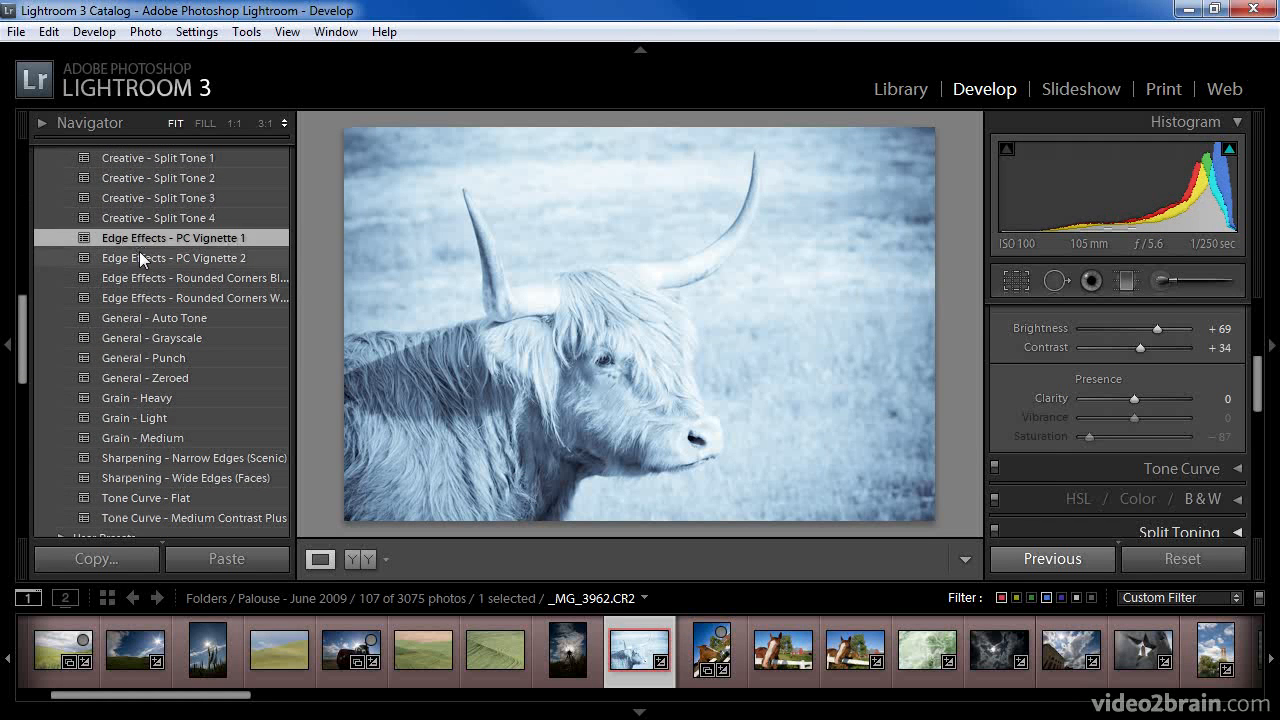
left_click(147, 253)
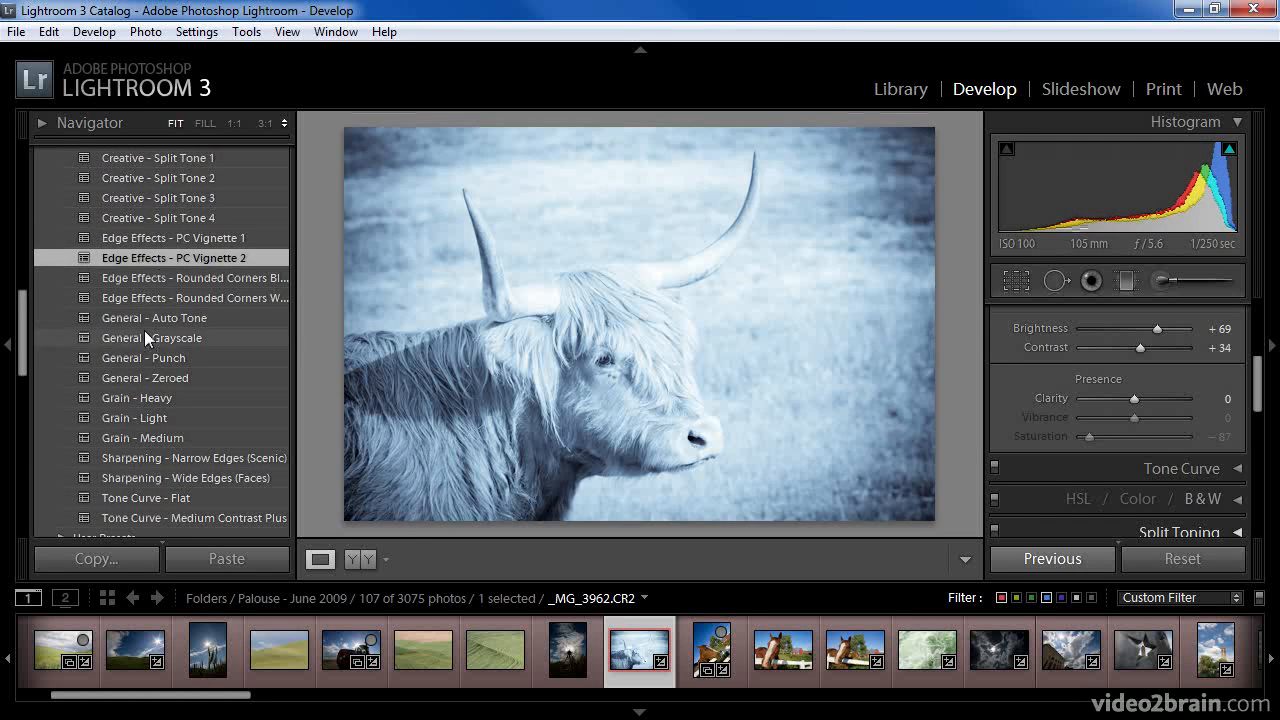
left_click(142, 338)
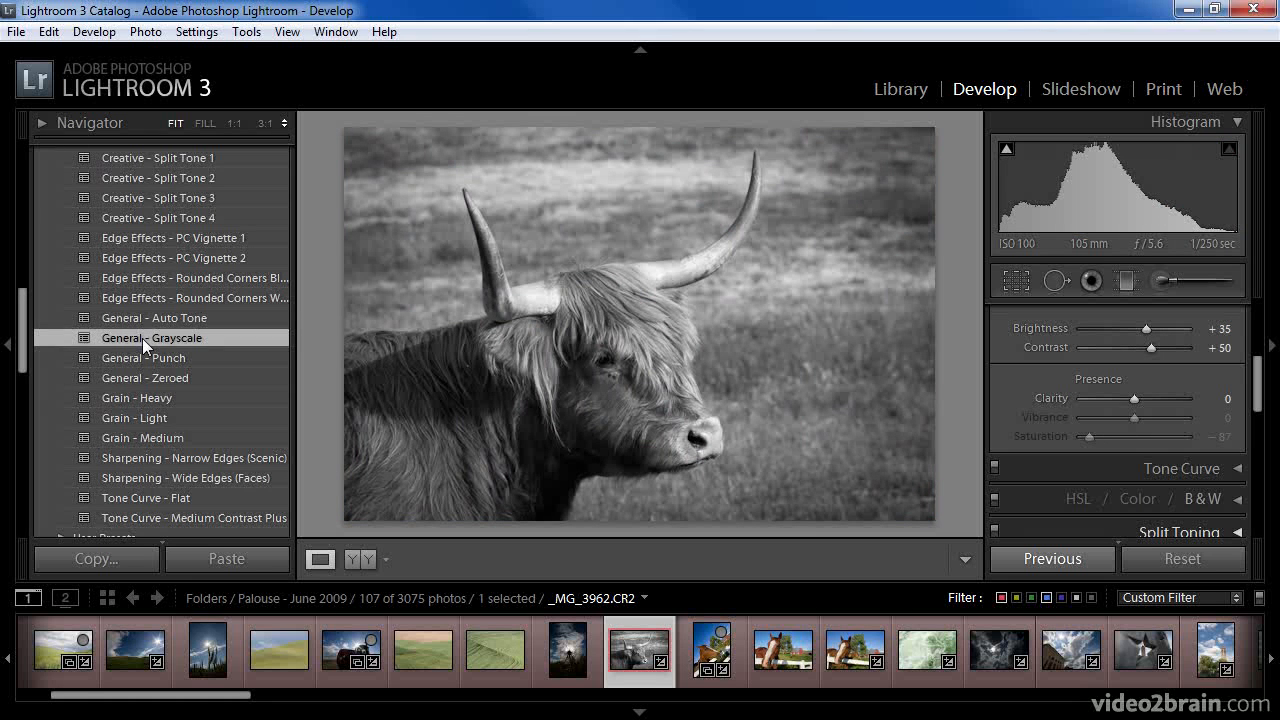
left_click(156, 438)
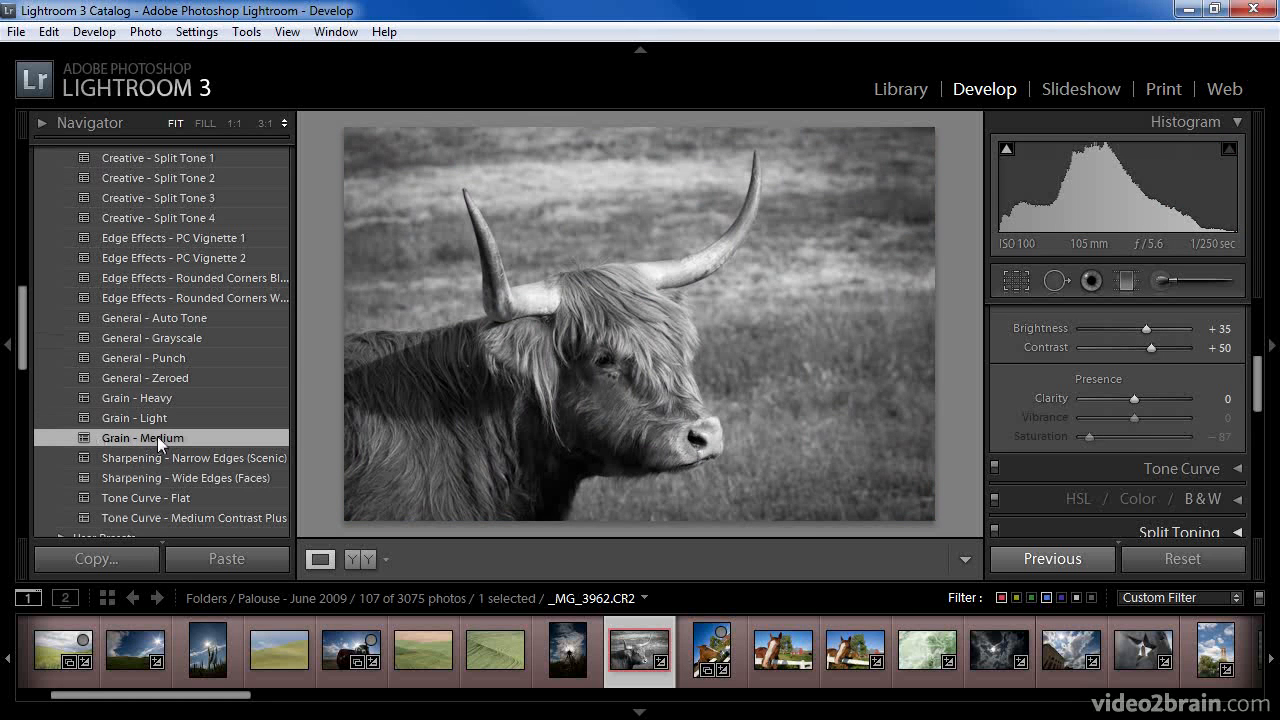
left_click(166, 497)
Apply the B&W Creative - Selenium Tone preset to the photo and show its Split Toning settings
left_click_drag(35, 352, 44, 236)
left_click(172, 228)
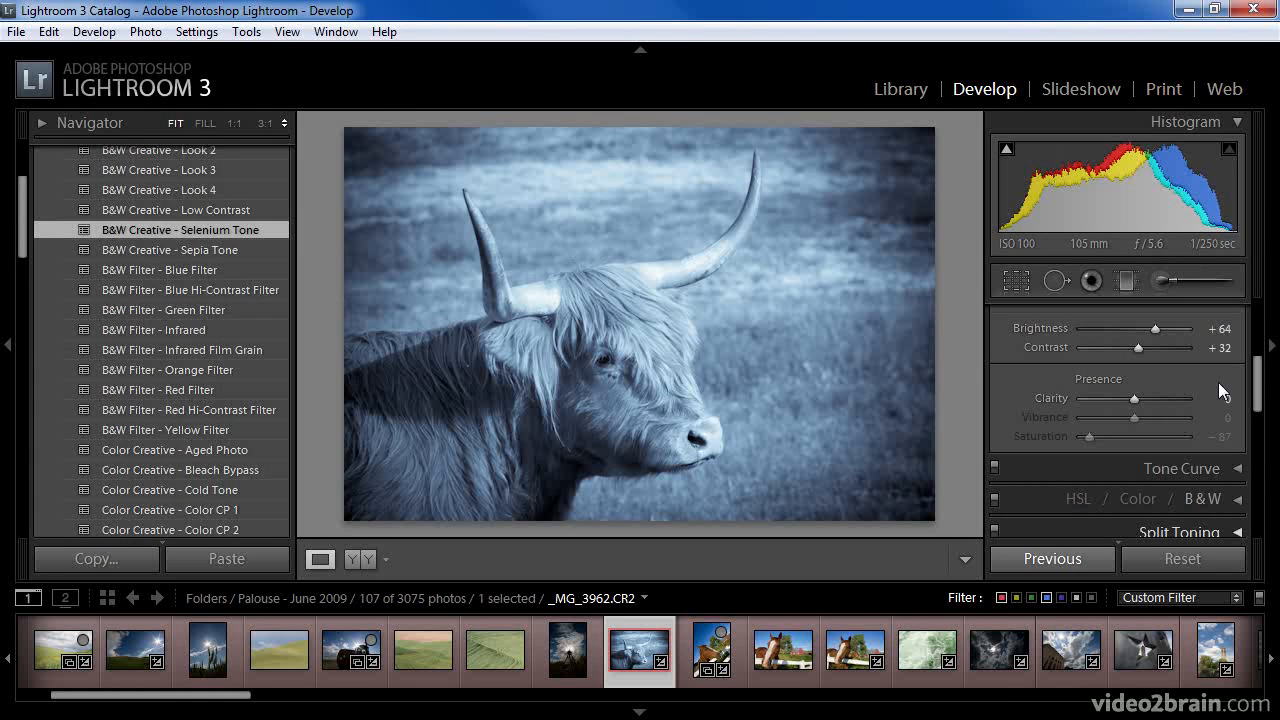
scroll(1257, 386, "down", 3)
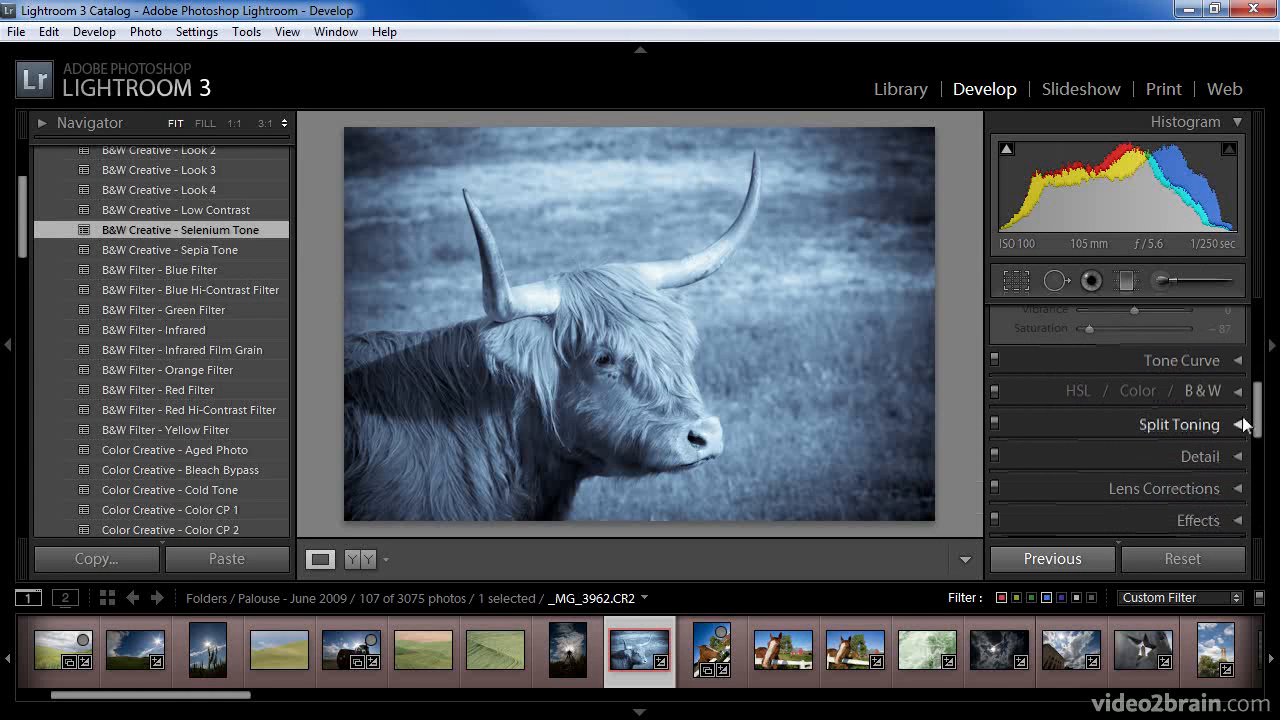
left_click(1241, 424)
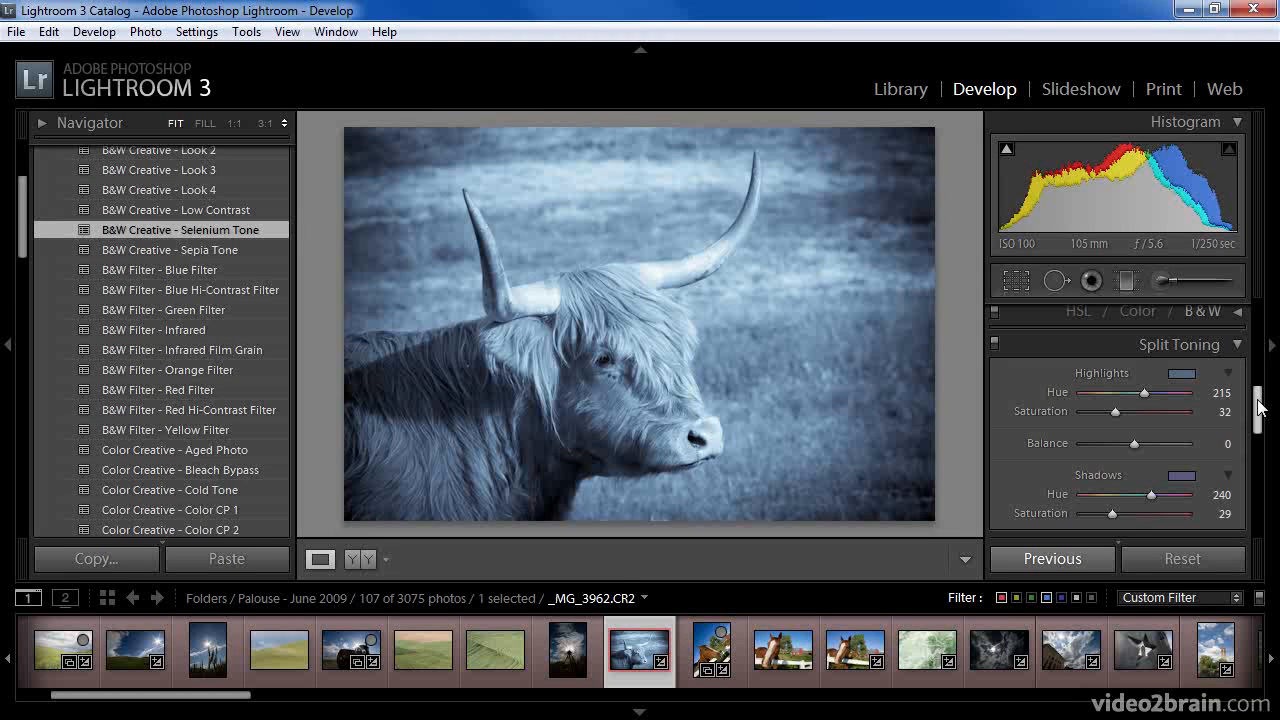
In the Slideshow module, try the Caption and Rating and Crop To Fill templates and settle on the Default template
left_click(1080, 88)
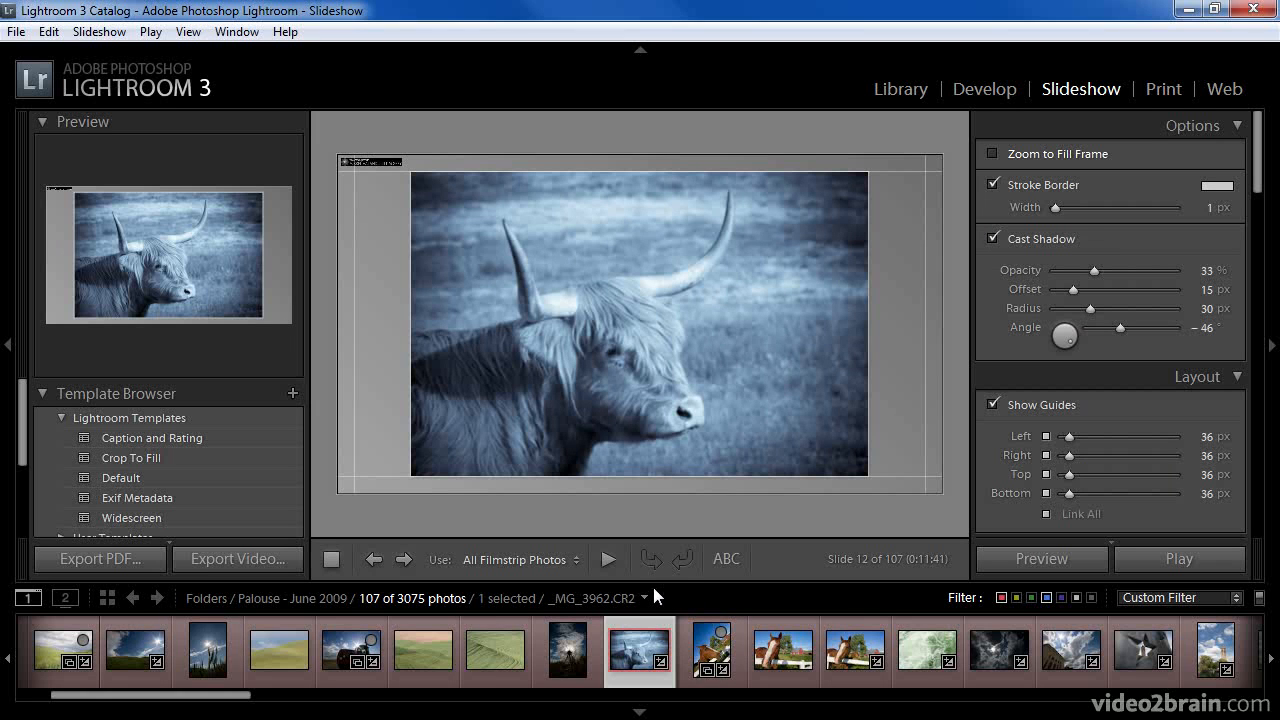
left_click(176, 436)
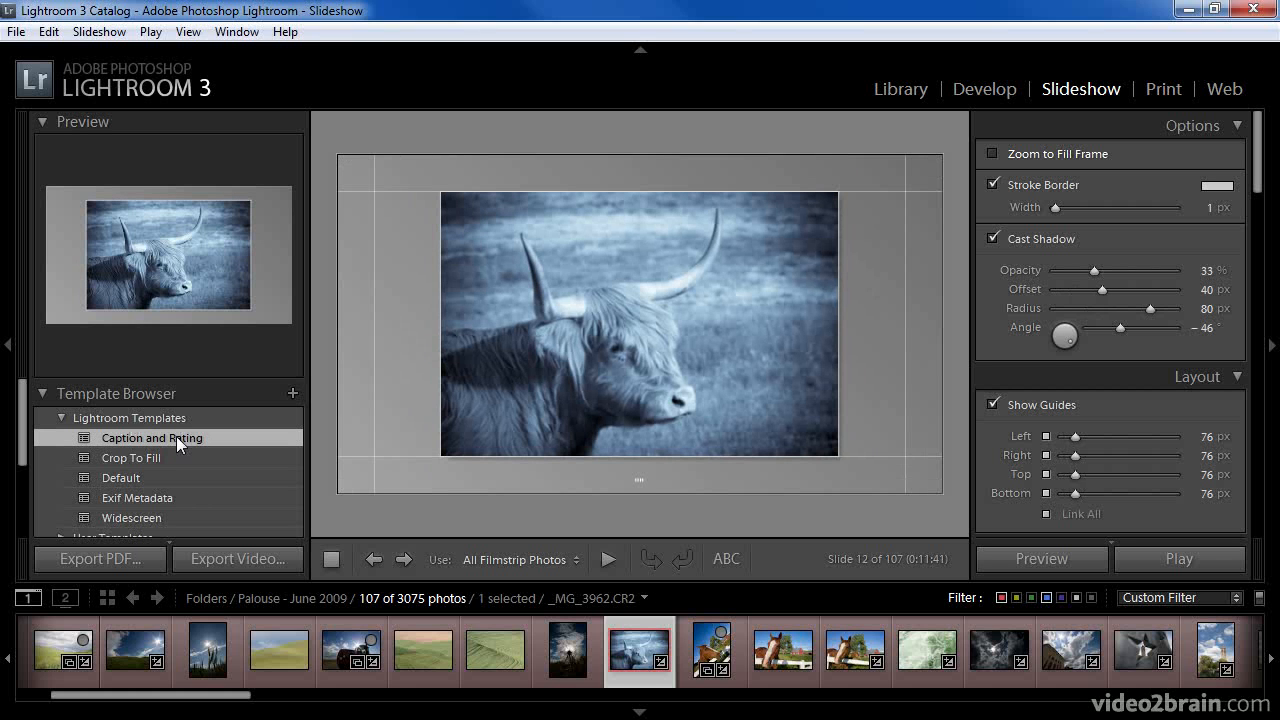
left_click(157, 455)
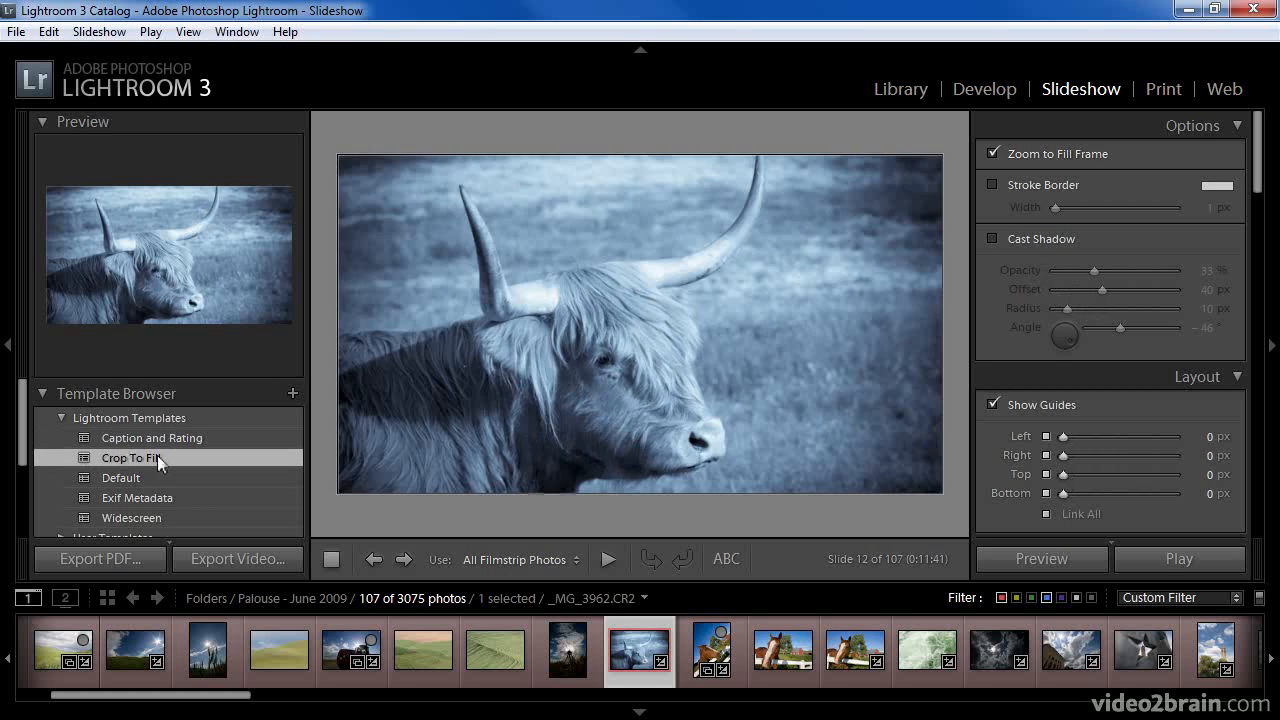
left_click(149, 477)
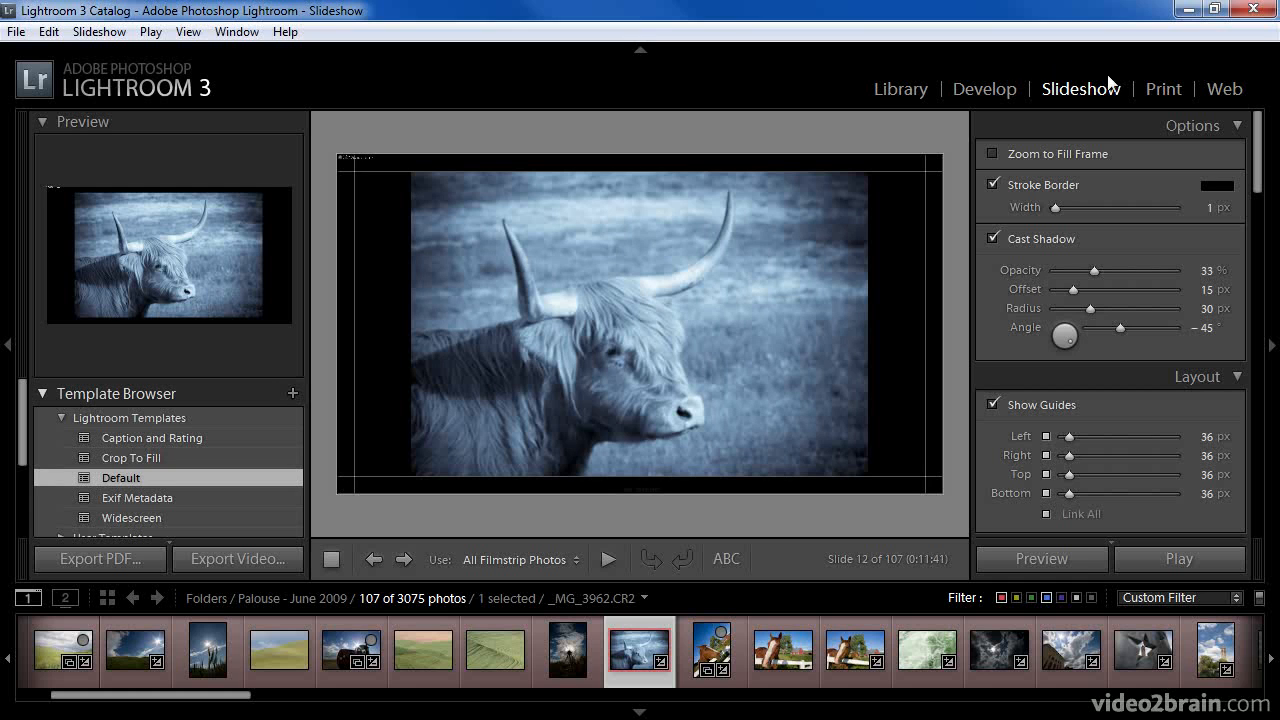
In the Print module, try the (1) 4 x 6 and (1) 4 x 6, (6) 2 x 3 templates and settle on (1) 7 x 5, (4) 2.5 x 3.5
left_click(1160, 89)
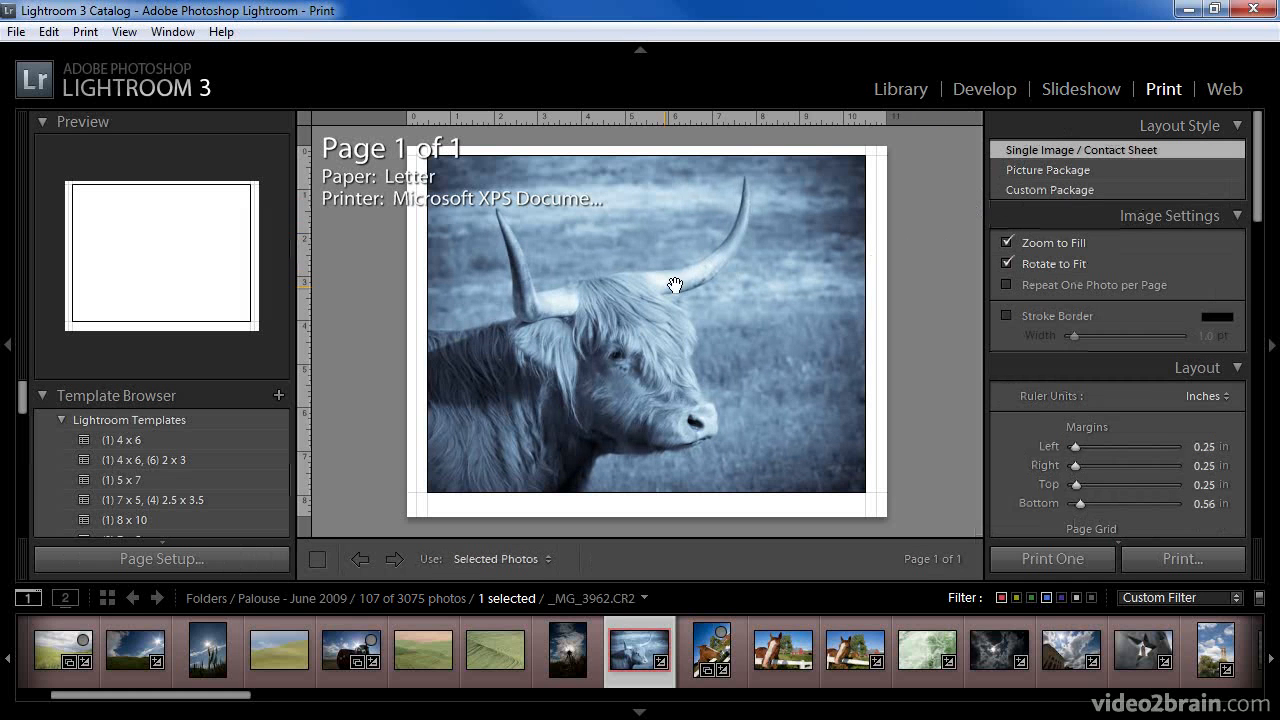
left_click(155, 439)
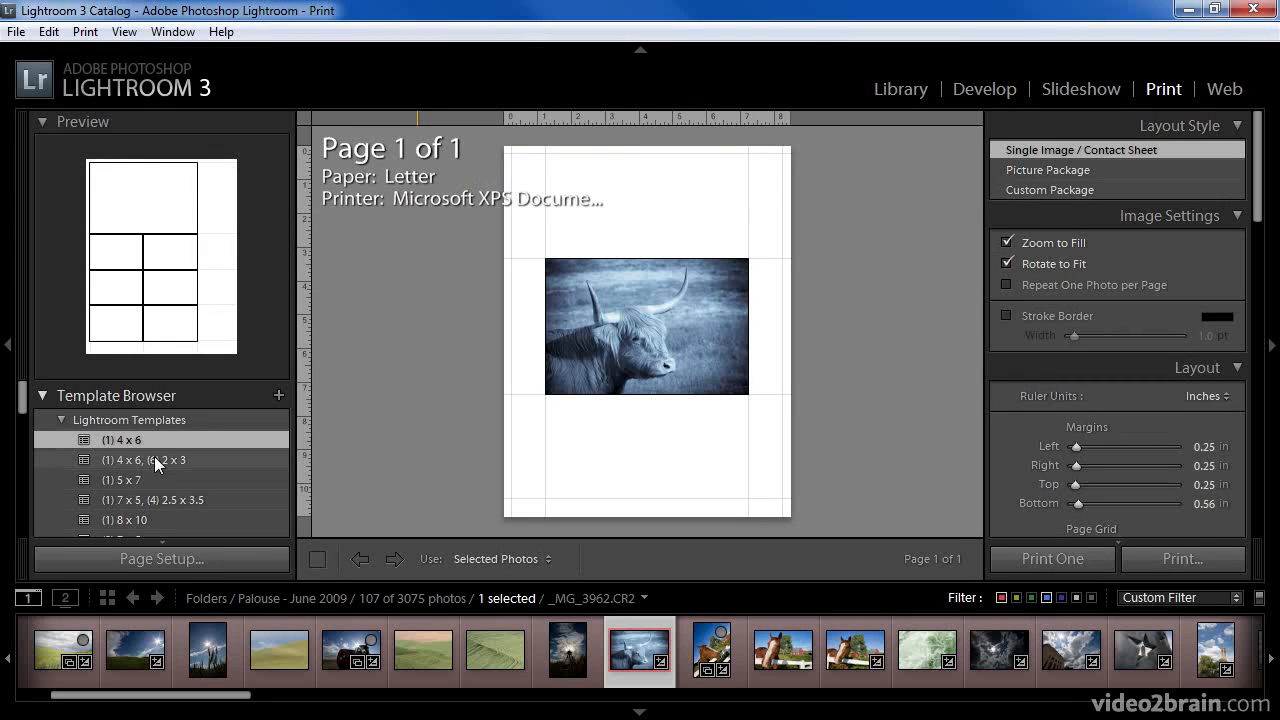
left_click(155, 461)
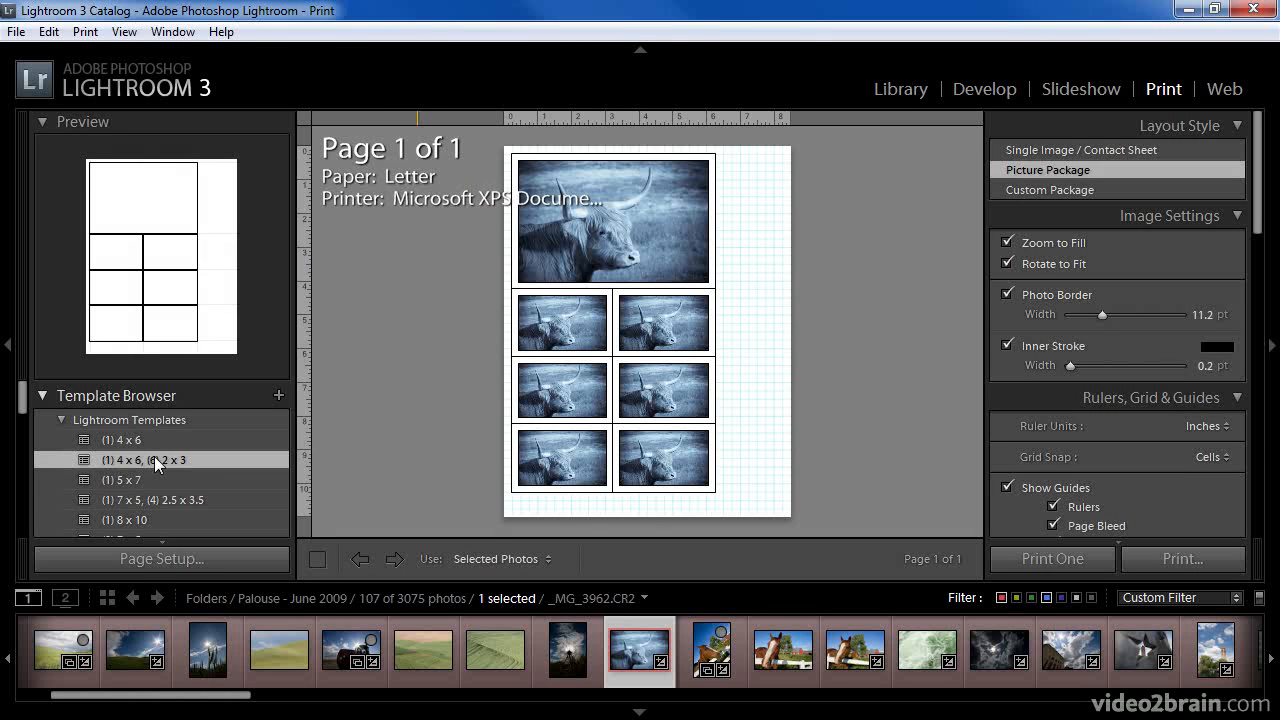
left_click(158, 500)
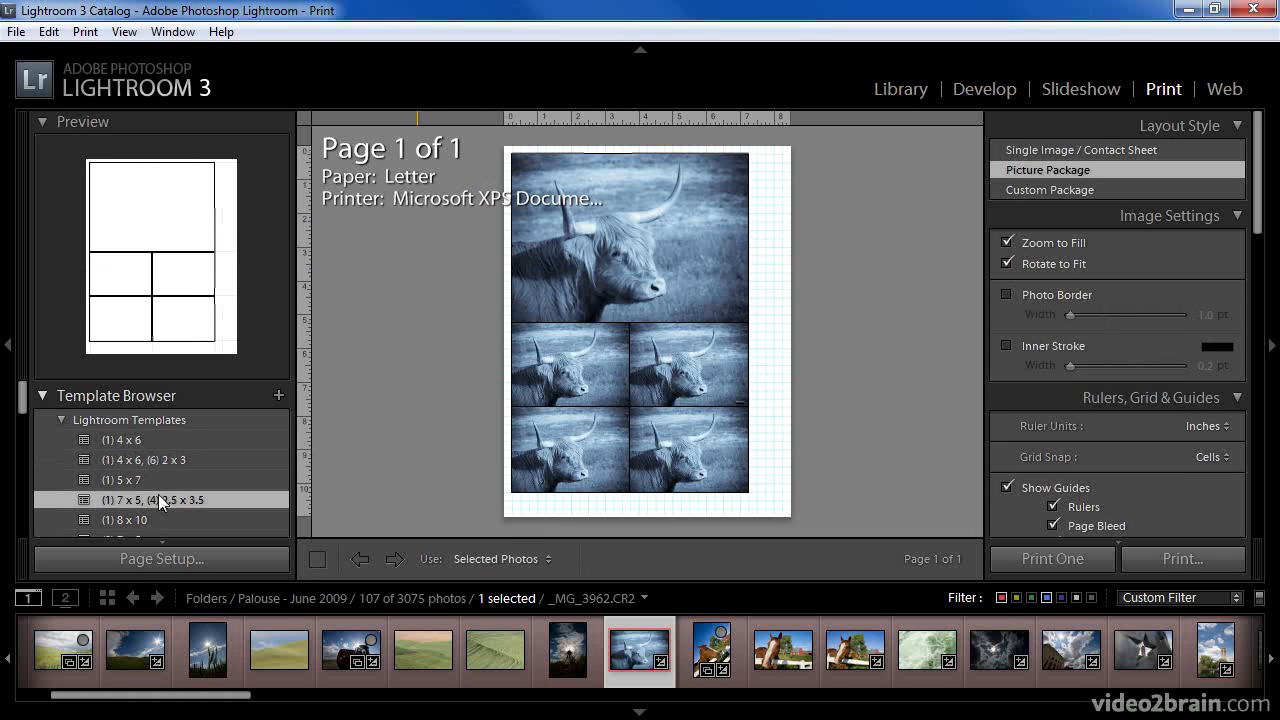
View the web gallery layout in the Web module, and revisit the Develop and Slideshow modules
left_click(1222, 89)
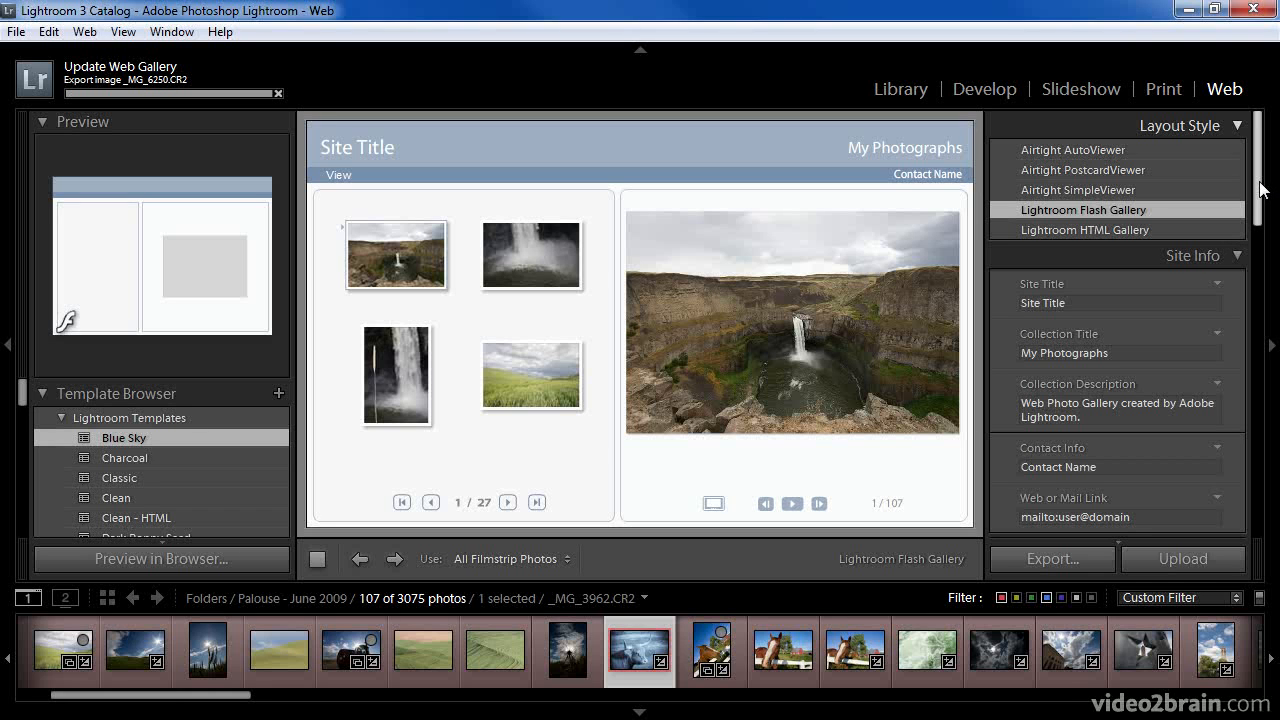
left_click(998, 93)
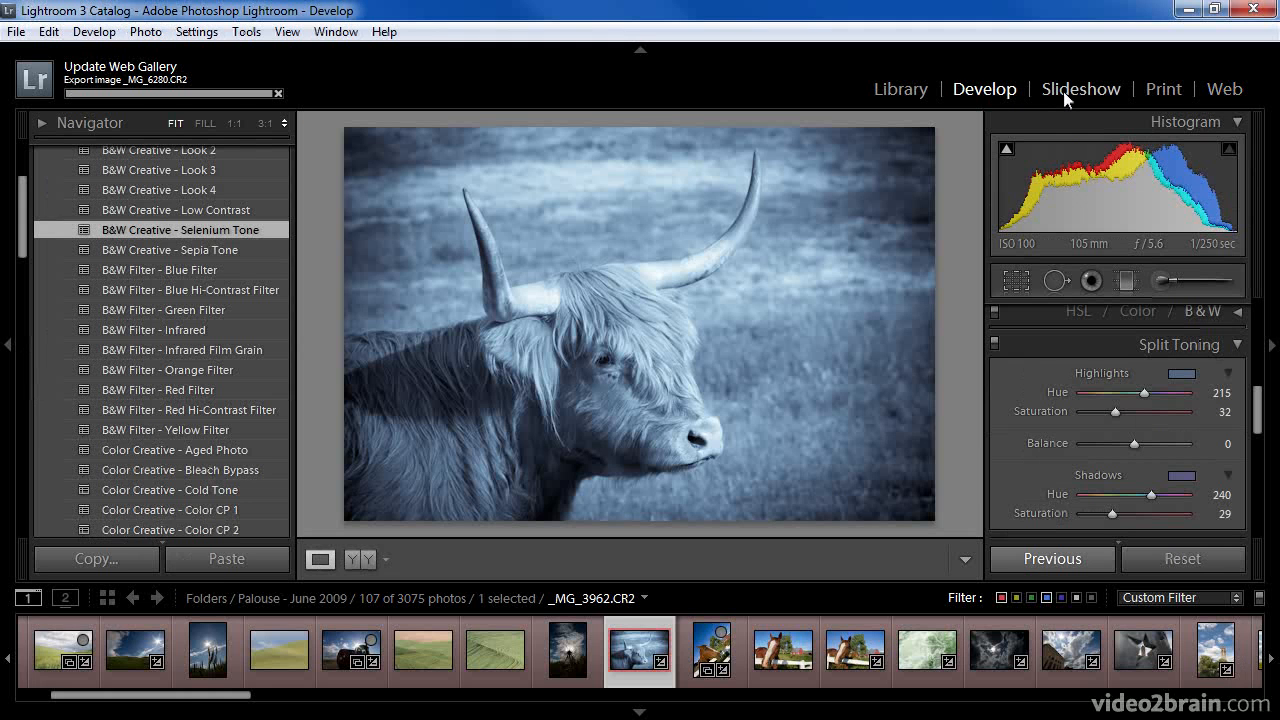
left_click(1063, 90)
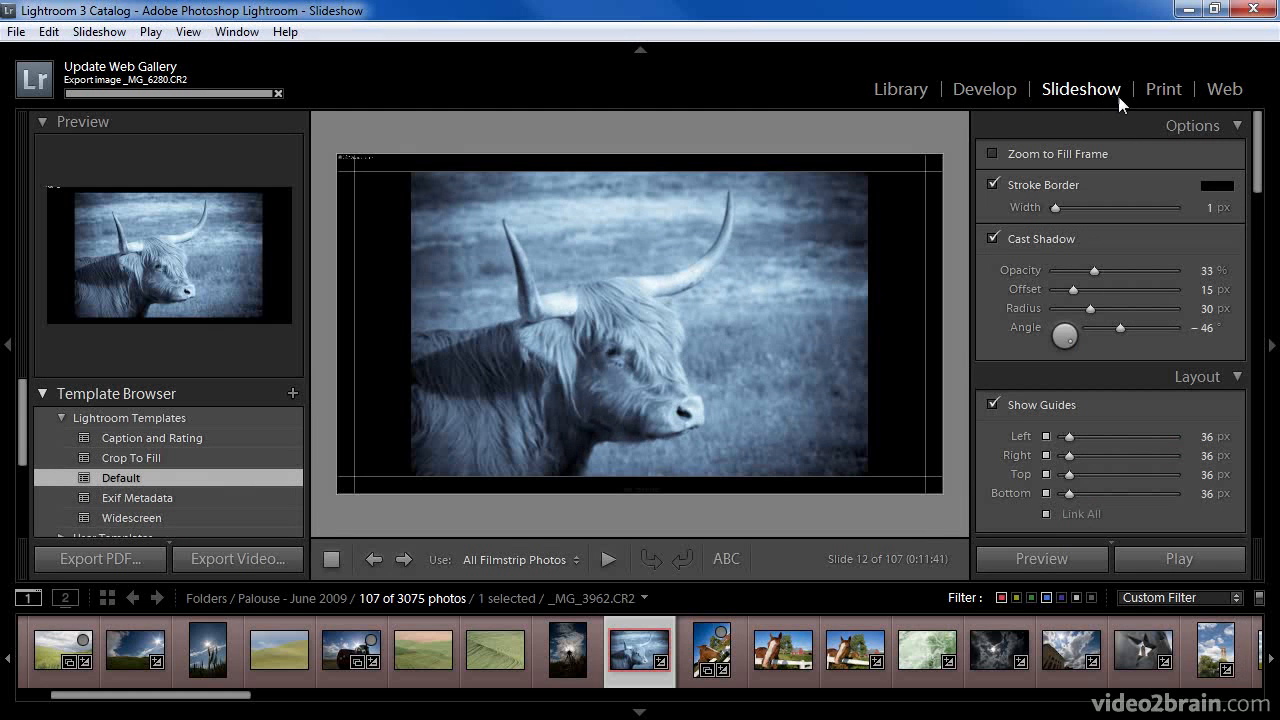
In the Web module, save the current gallery layout as a template named Web Gallery in the User Templates folder
left_click(1160, 90)
left_click(1226, 90)
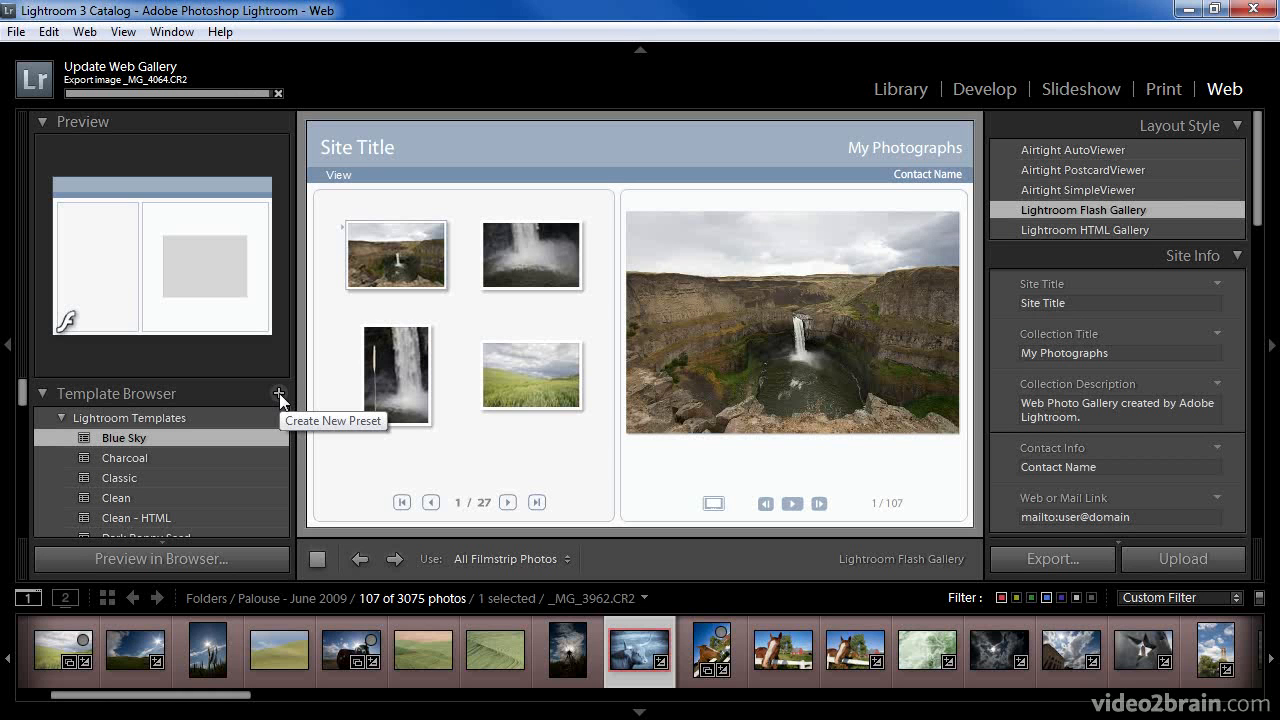
left_click(280, 394)
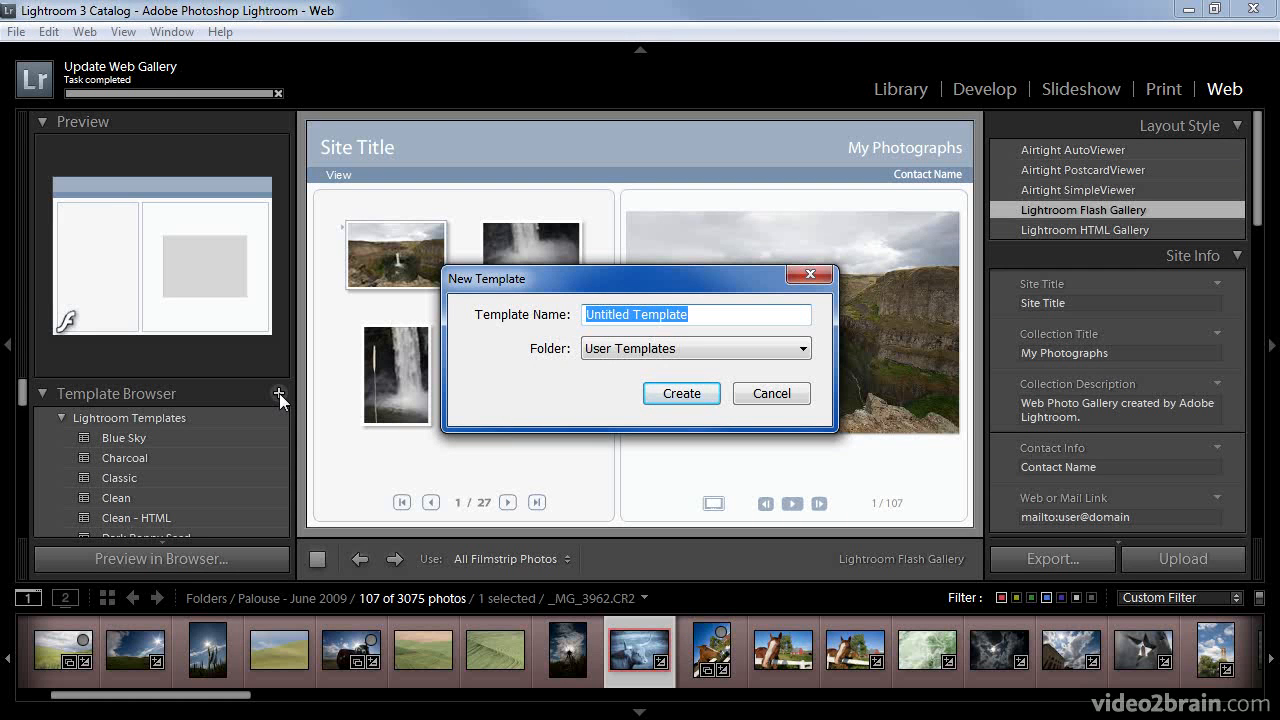
type("W")
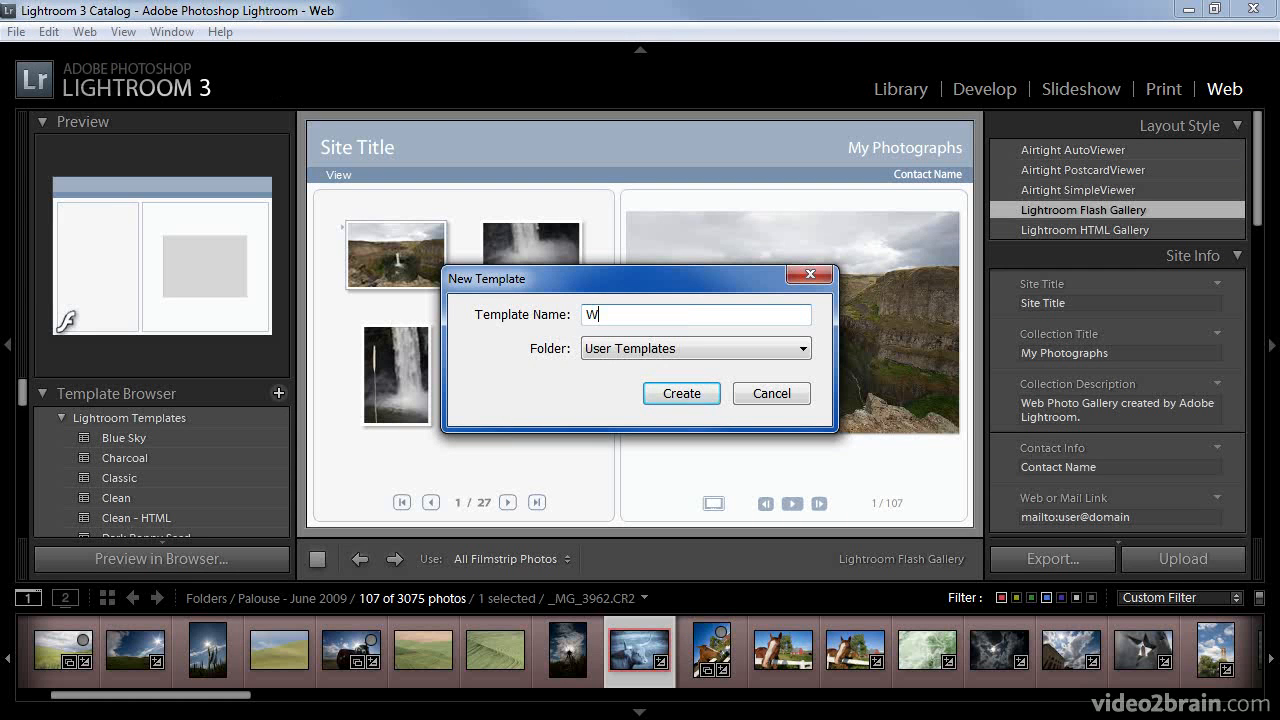
type("eb Gallery")
left_click(683, 396)
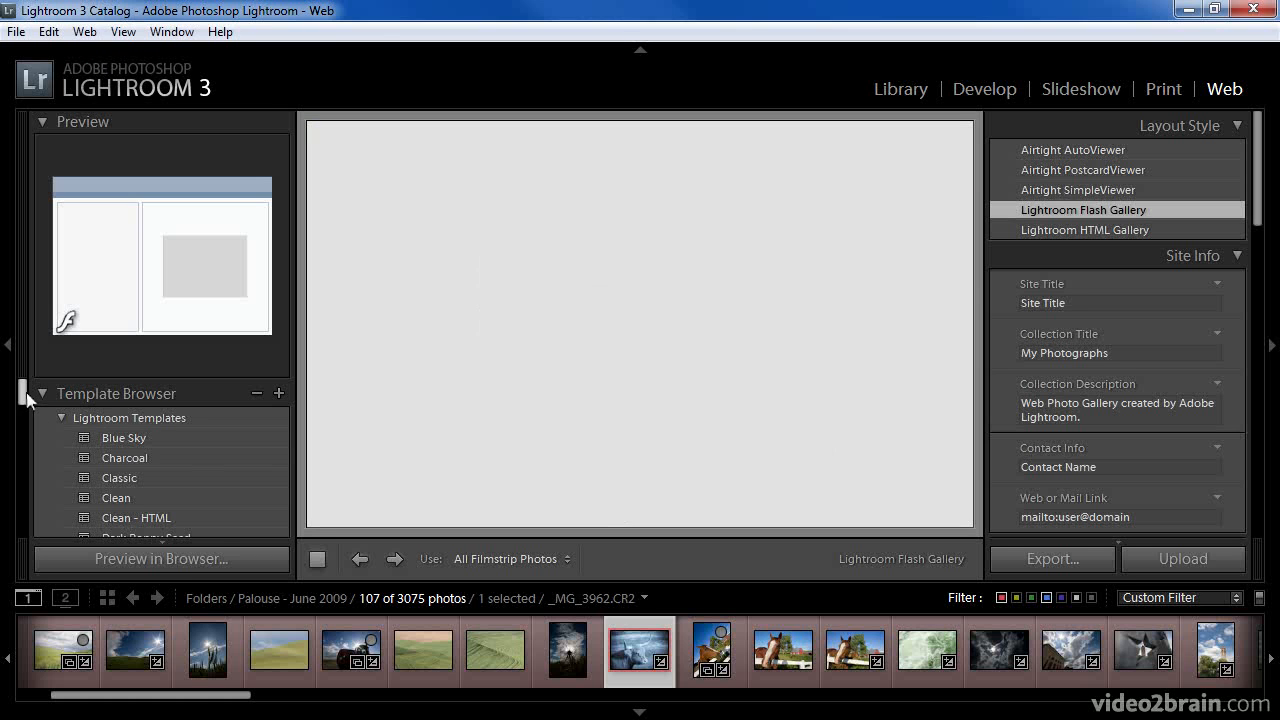
left_click_drag(25, 393, 32, 511)
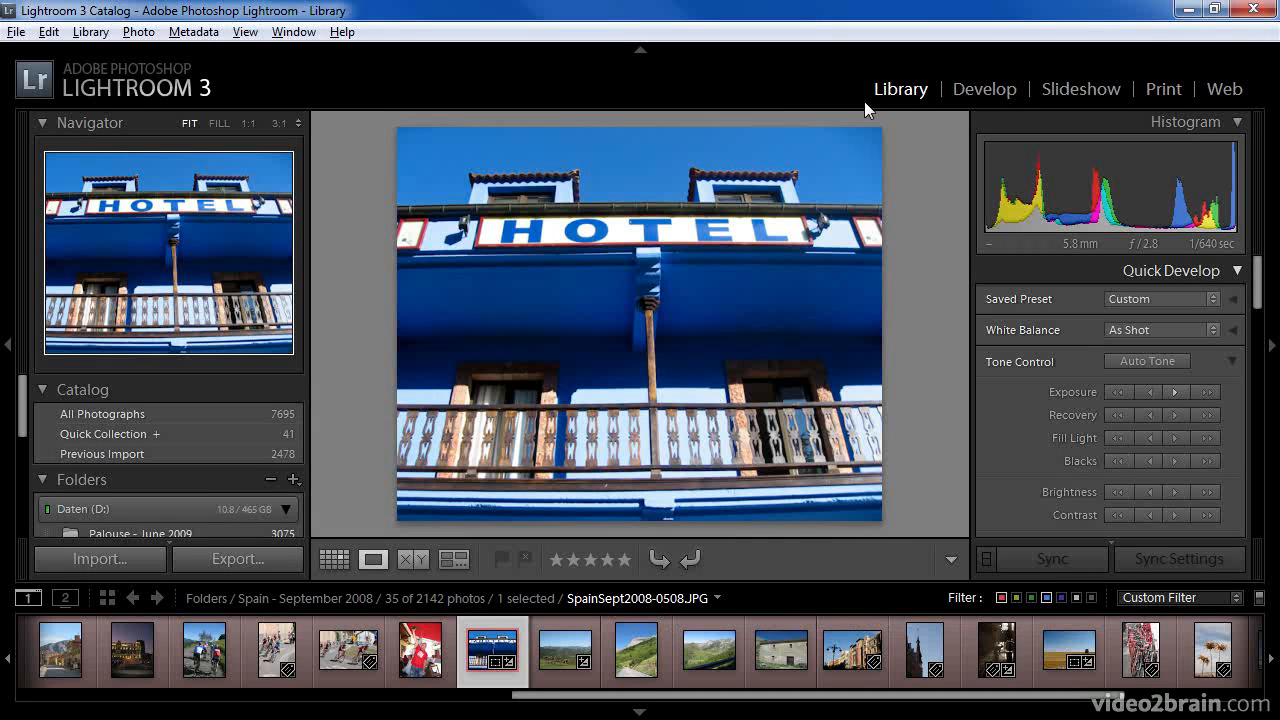
Open the hotel photo in the Develop module, and hide and restore the module picker
left_click(993, 94)
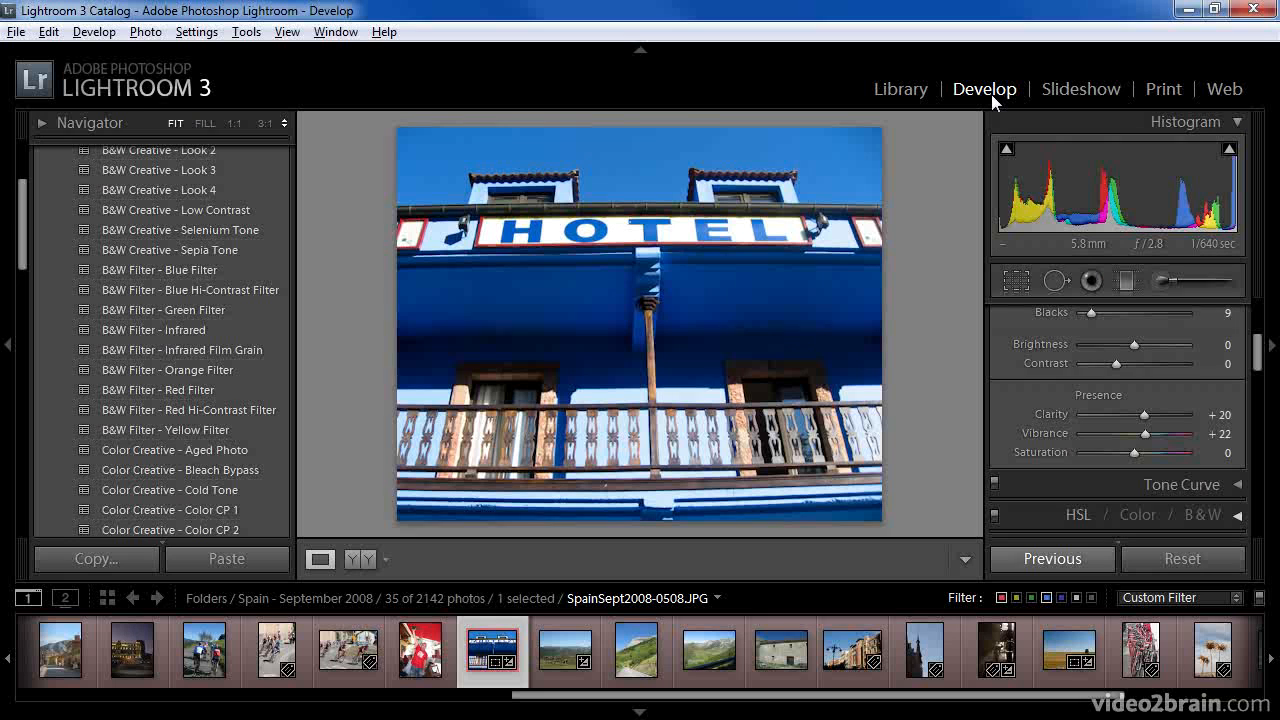
left_click(640, 52)
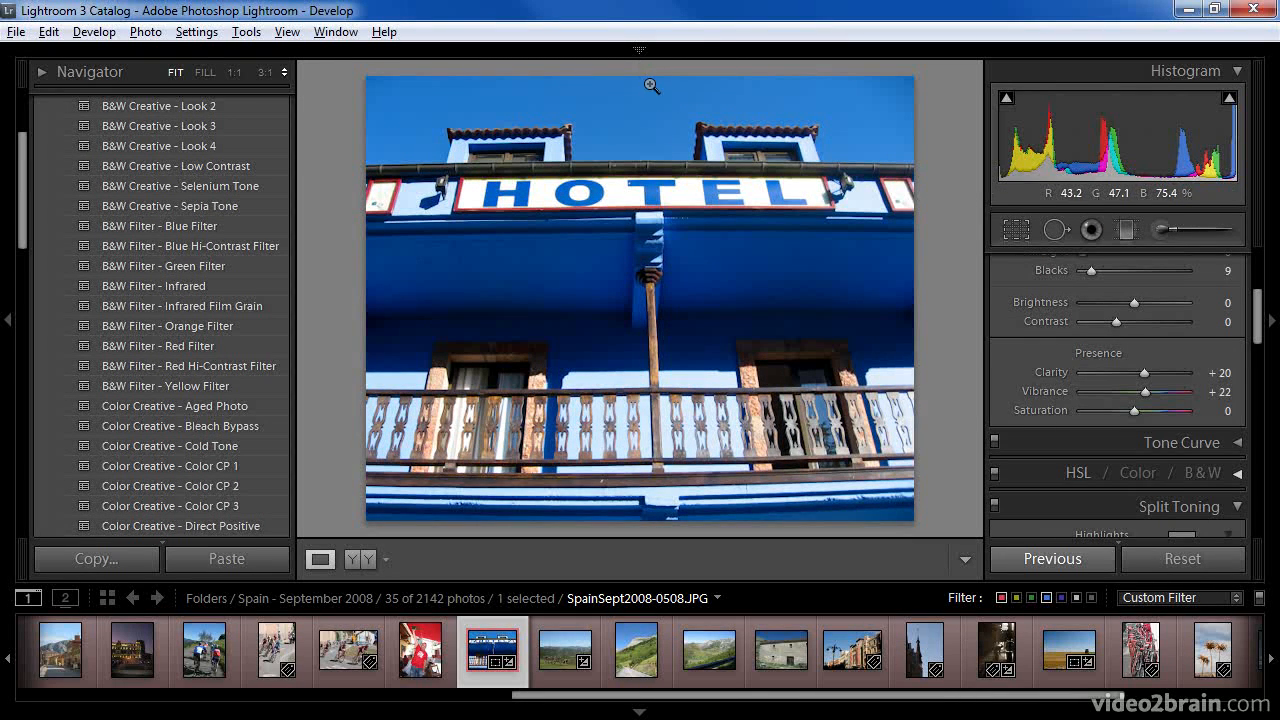
mouse_move(668, 55)
left_click(648, 51)
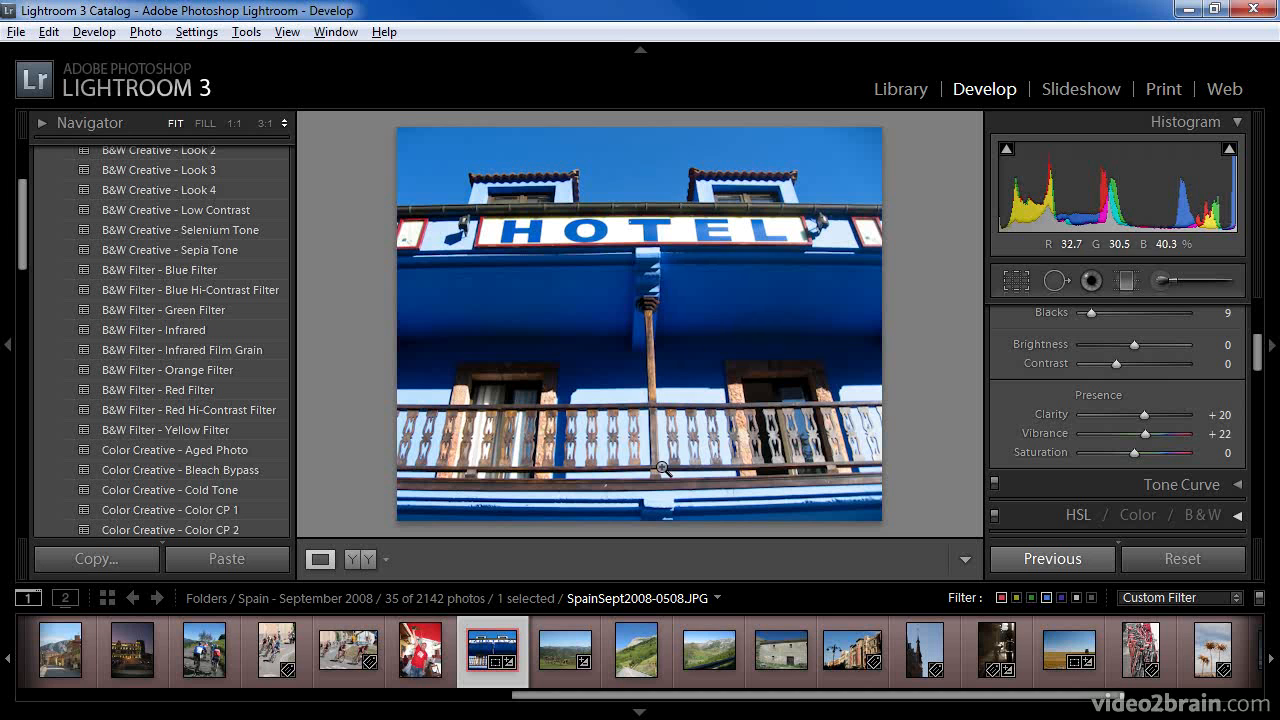
Hide the filmstrip and side panels, and set the right panel group to Auto Hide
left_click(642, 711)
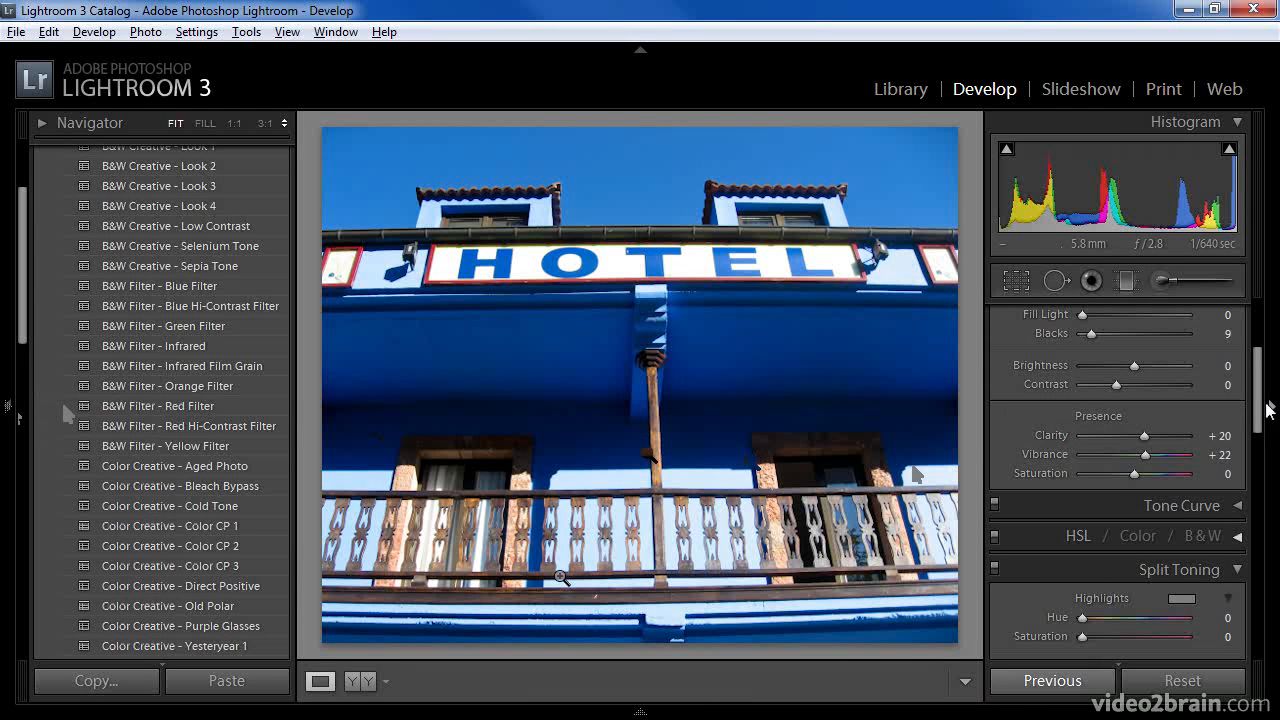
key("Tab")
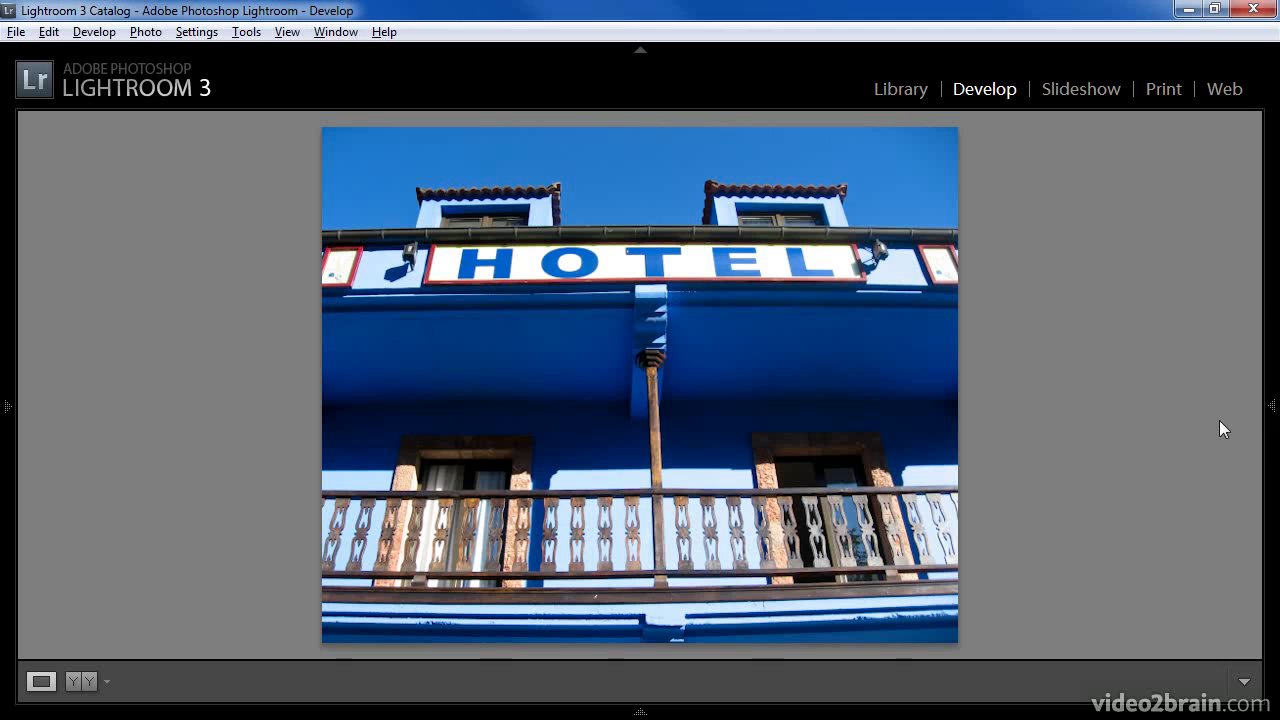
mouse_move(1271, 410)
right_click(1273, 368)
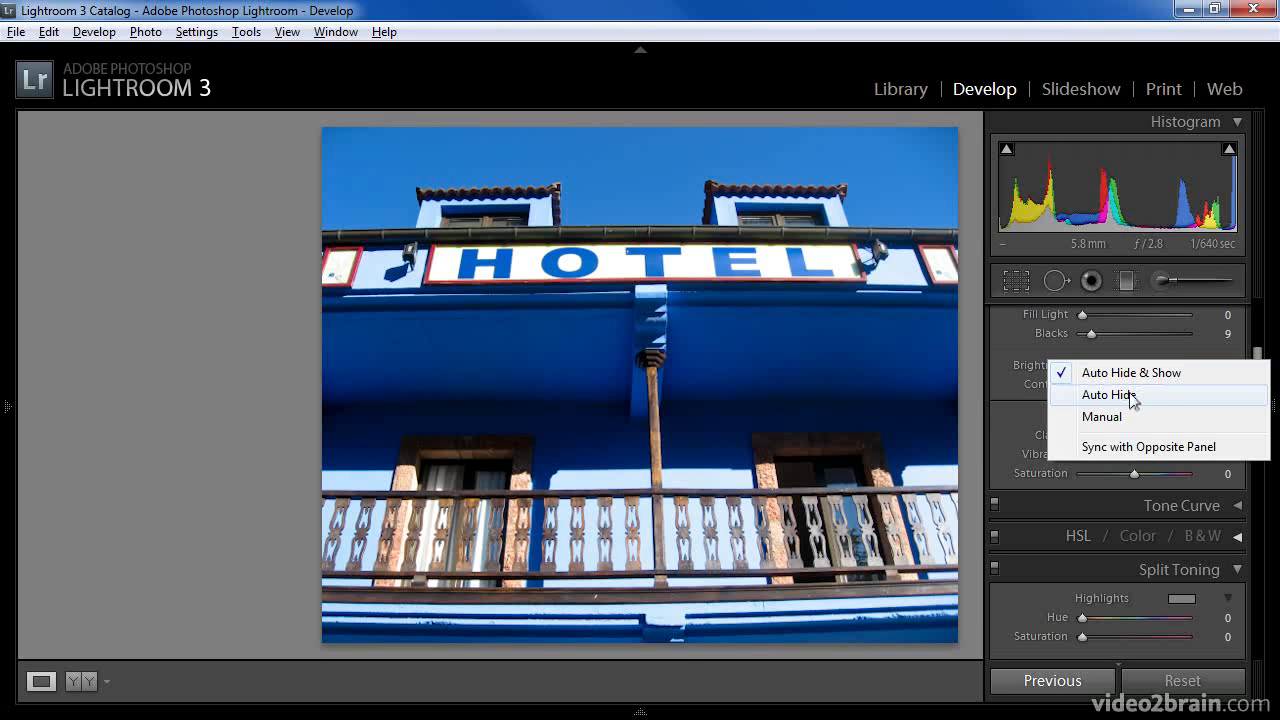
left_click(1131, 395)
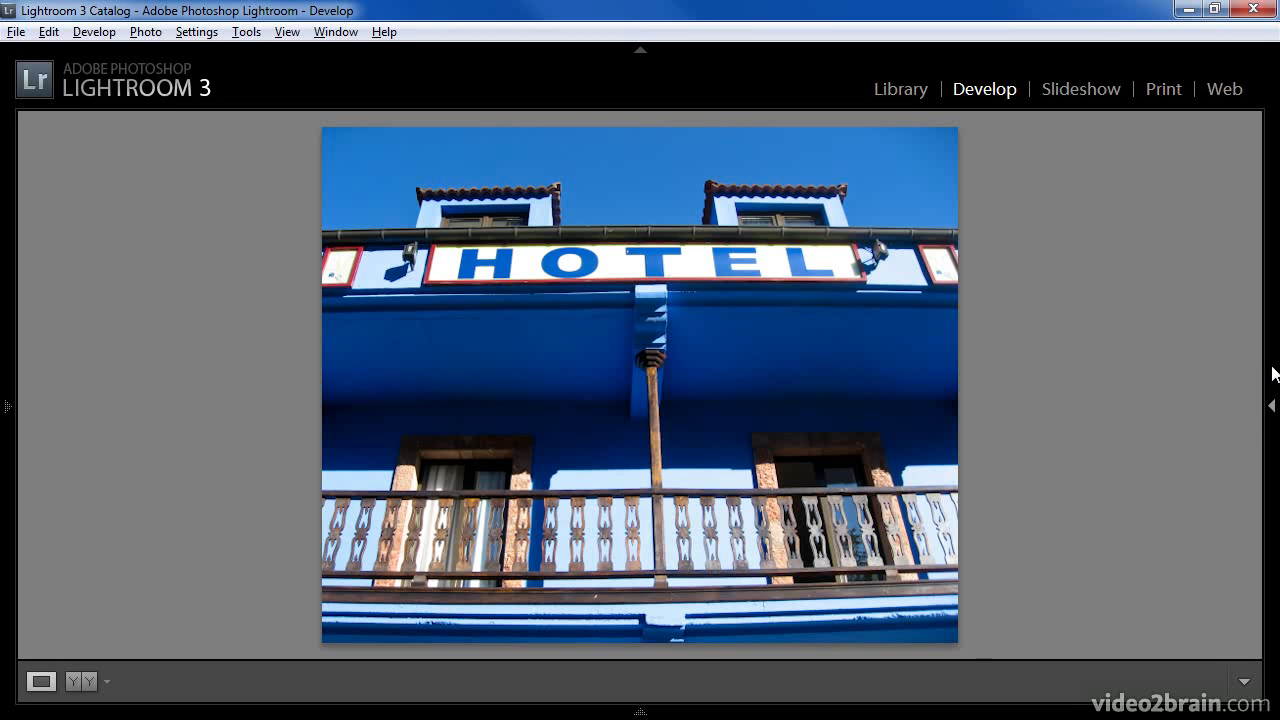
mouse_move(1273, 374)
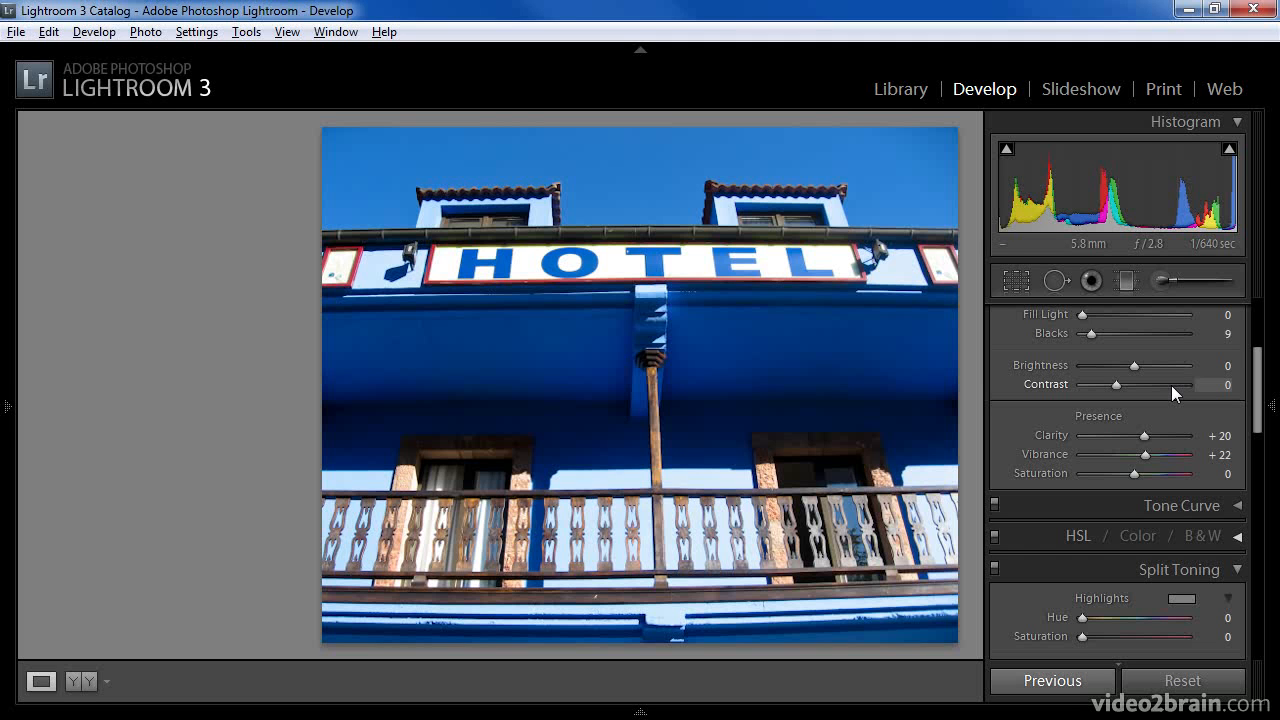
Set the right panel group to Manual and enable Sync with Opposite Panel
right_click(1270, 430)
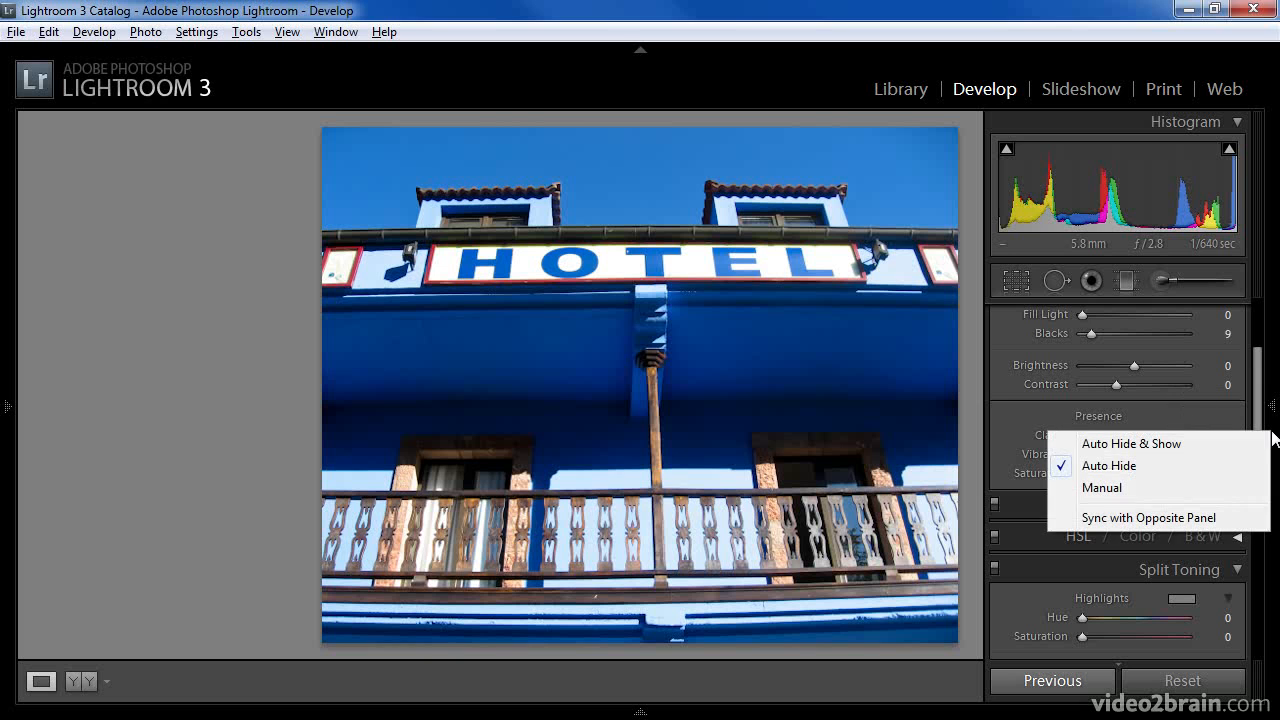
left_click(1133, 490)
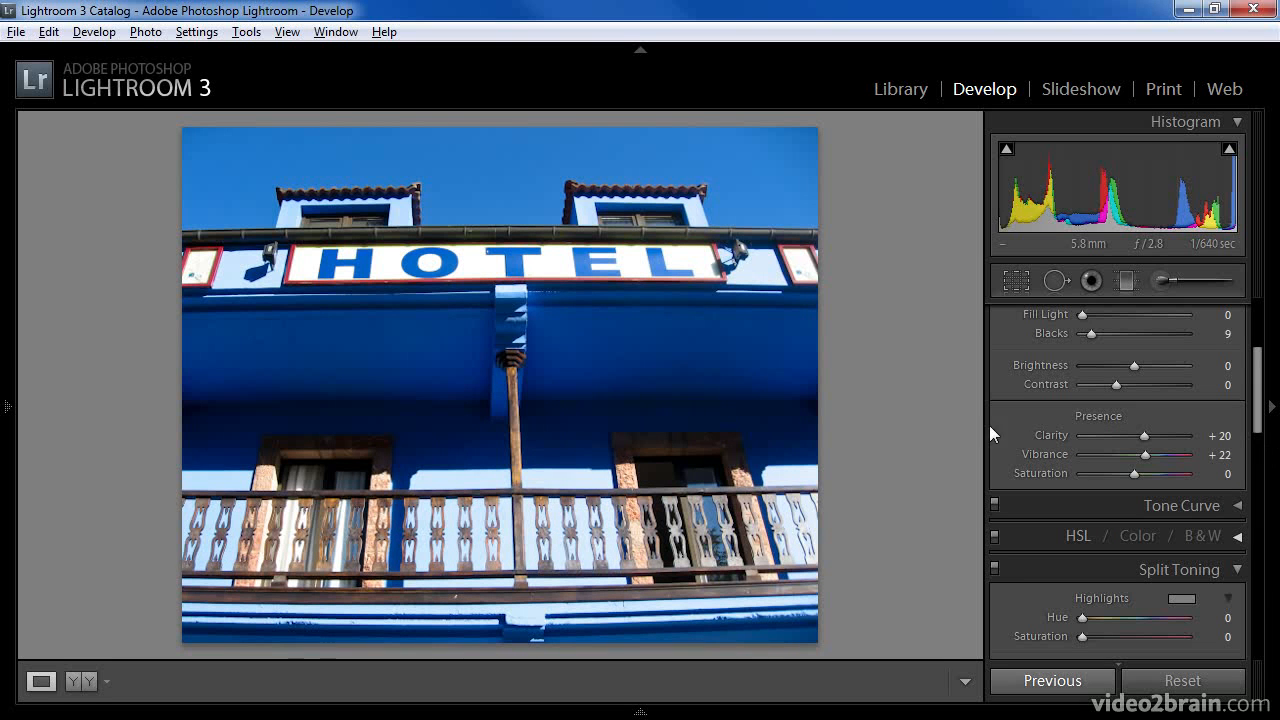
left_click(1273, 436)
left_click(1275, 436)
right_click(1274, 437)
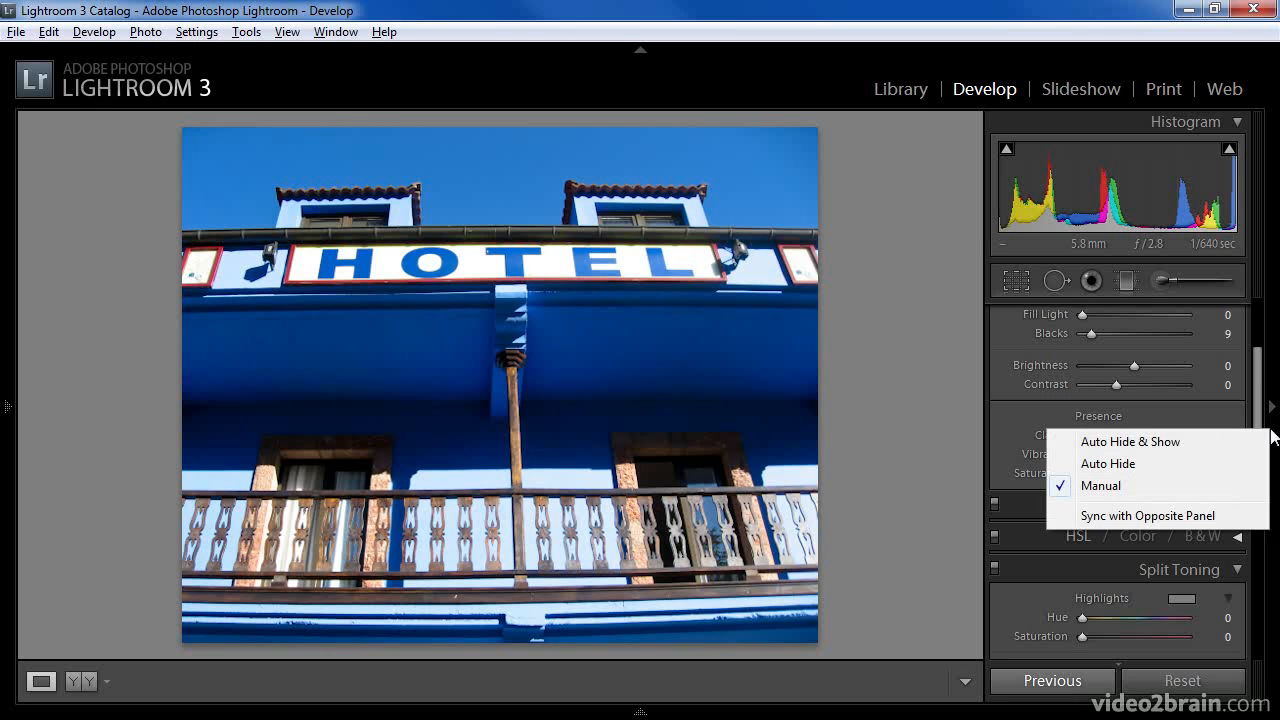
left_click(1222, 516)
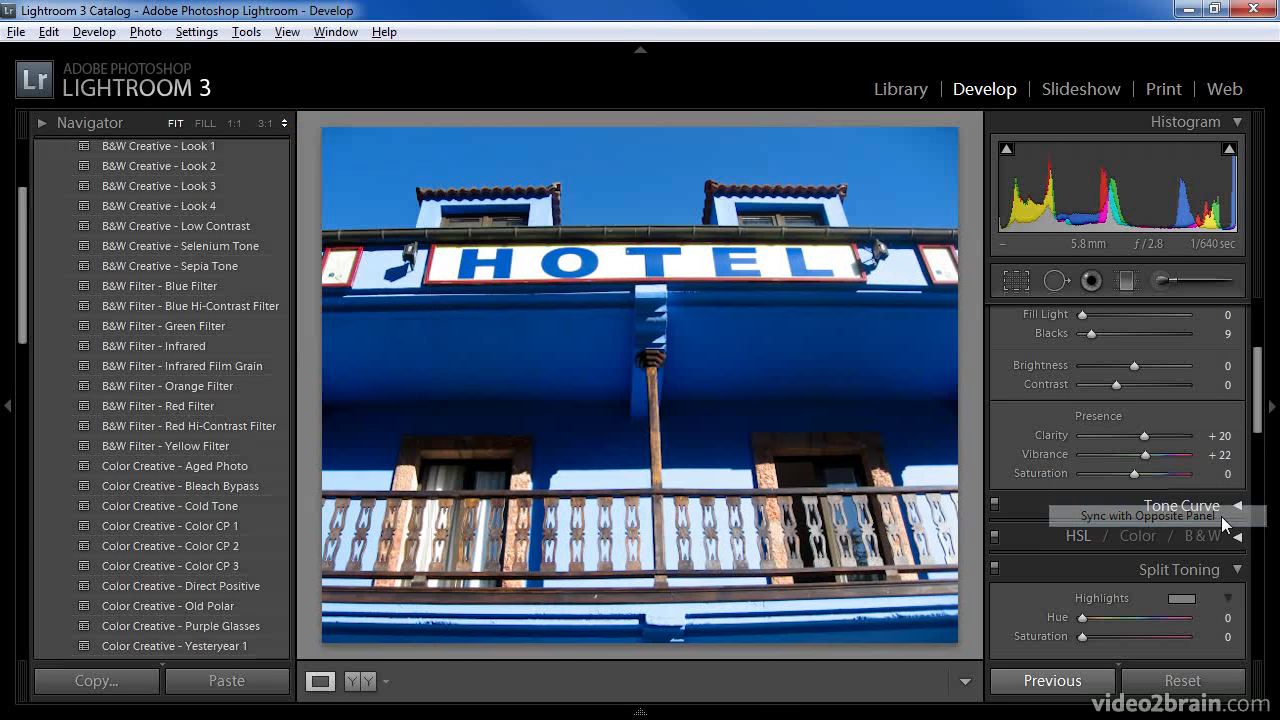
Set the synced side panels to Auto Hide & Show, and bring the side panels and filmstrip back into view
right_click(1272, 488)
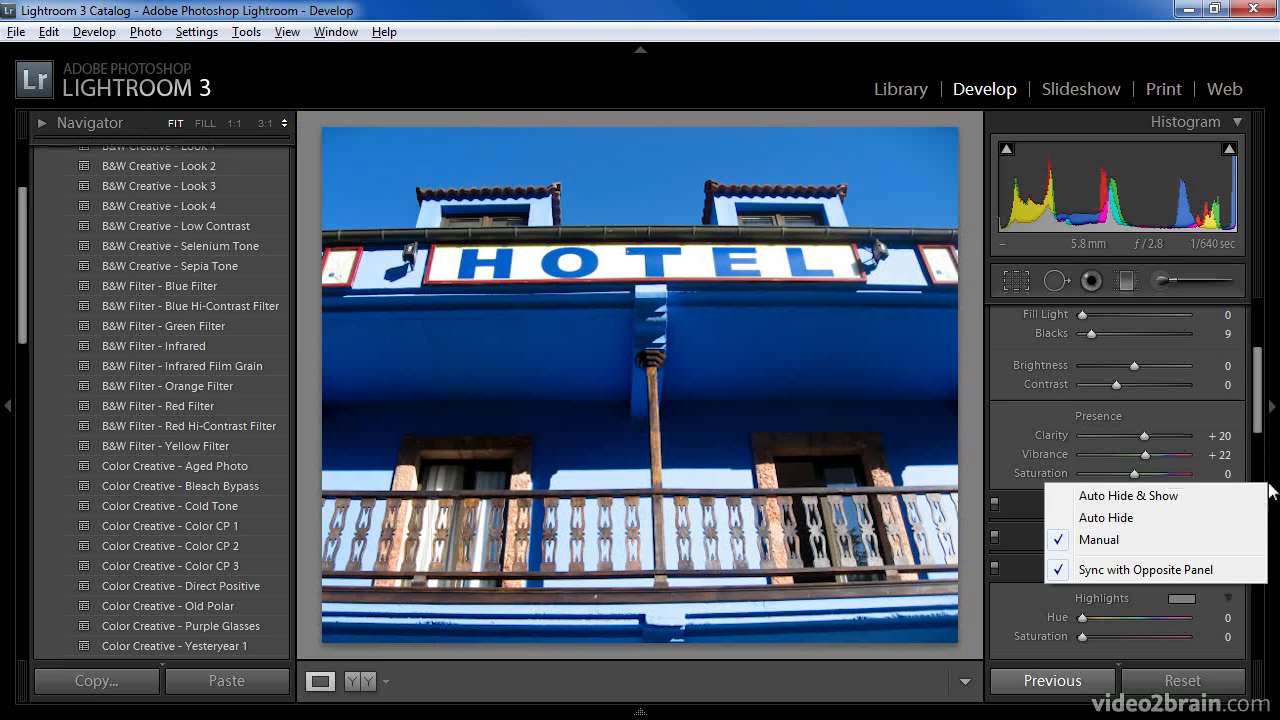
left_click(1200, 494)
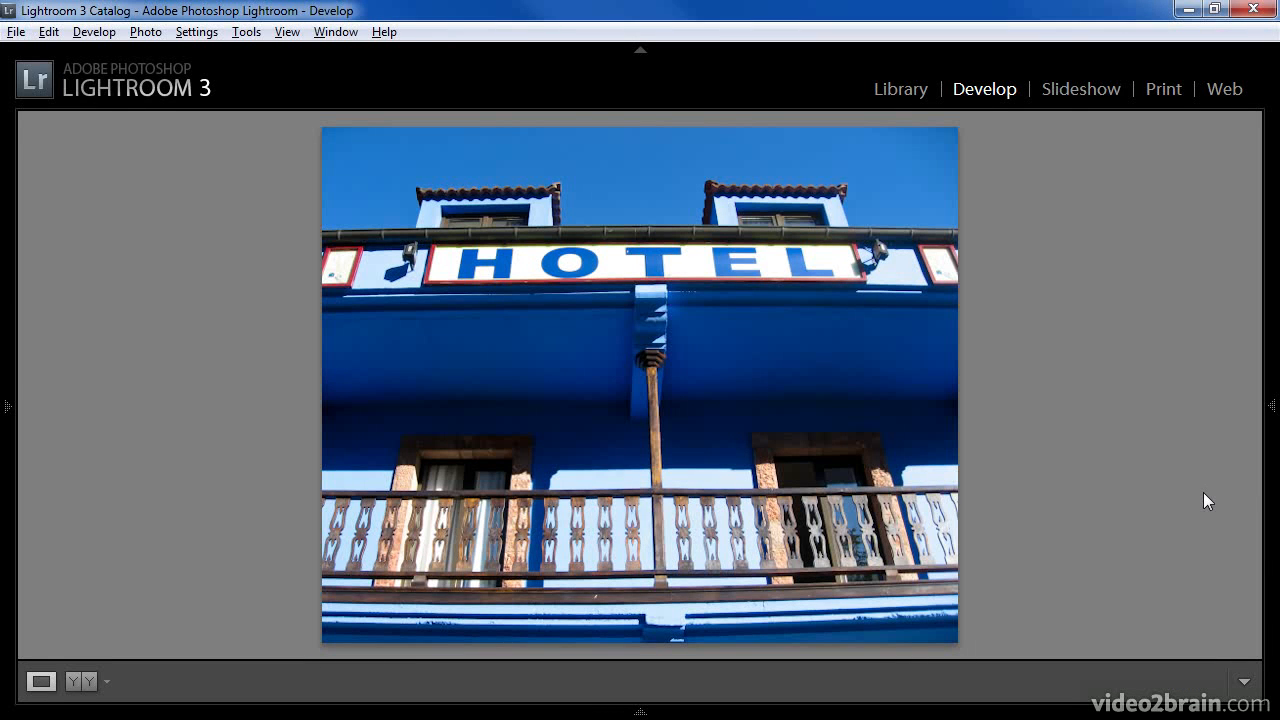
mouse_move(1273, 519)
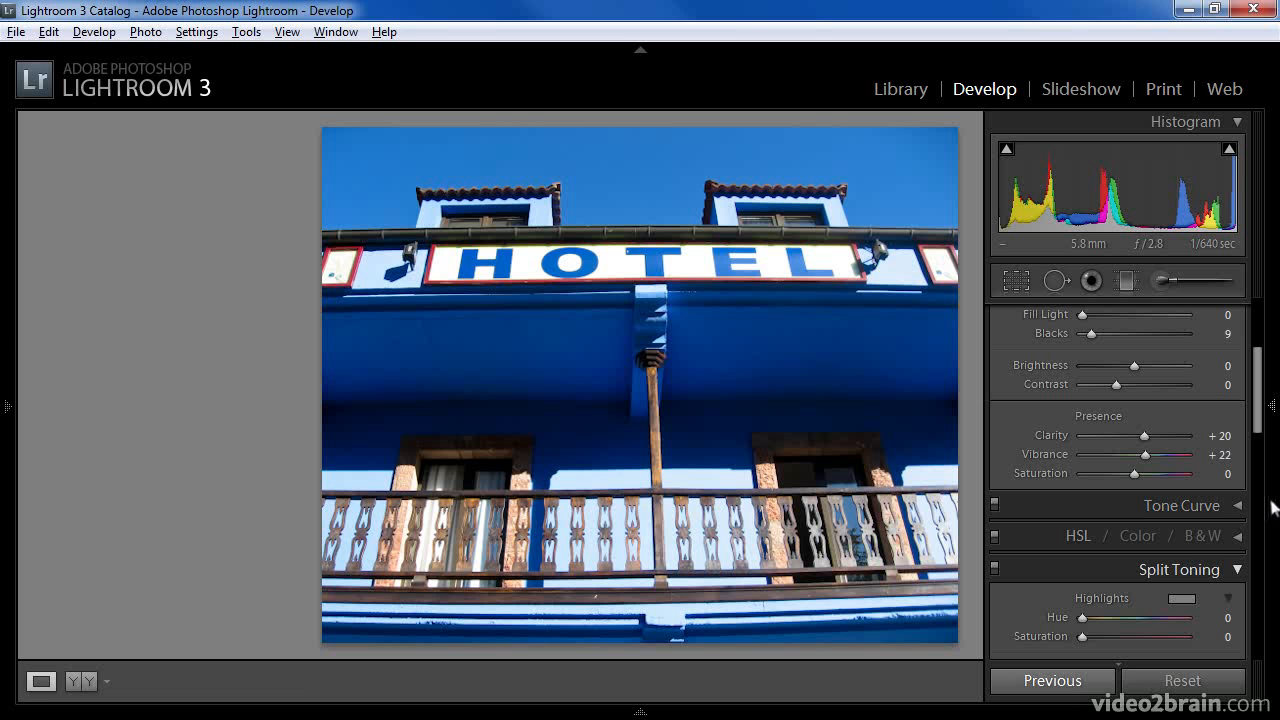
key("Tab")
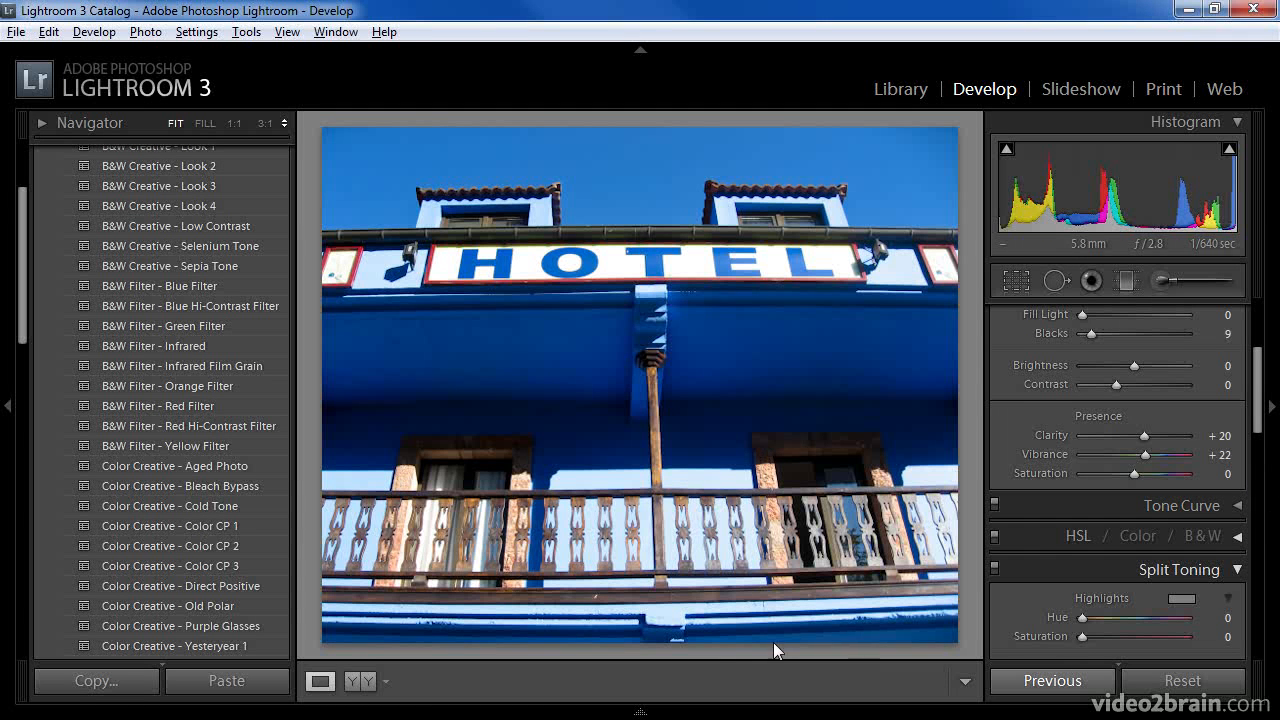
left_click(665, 710)
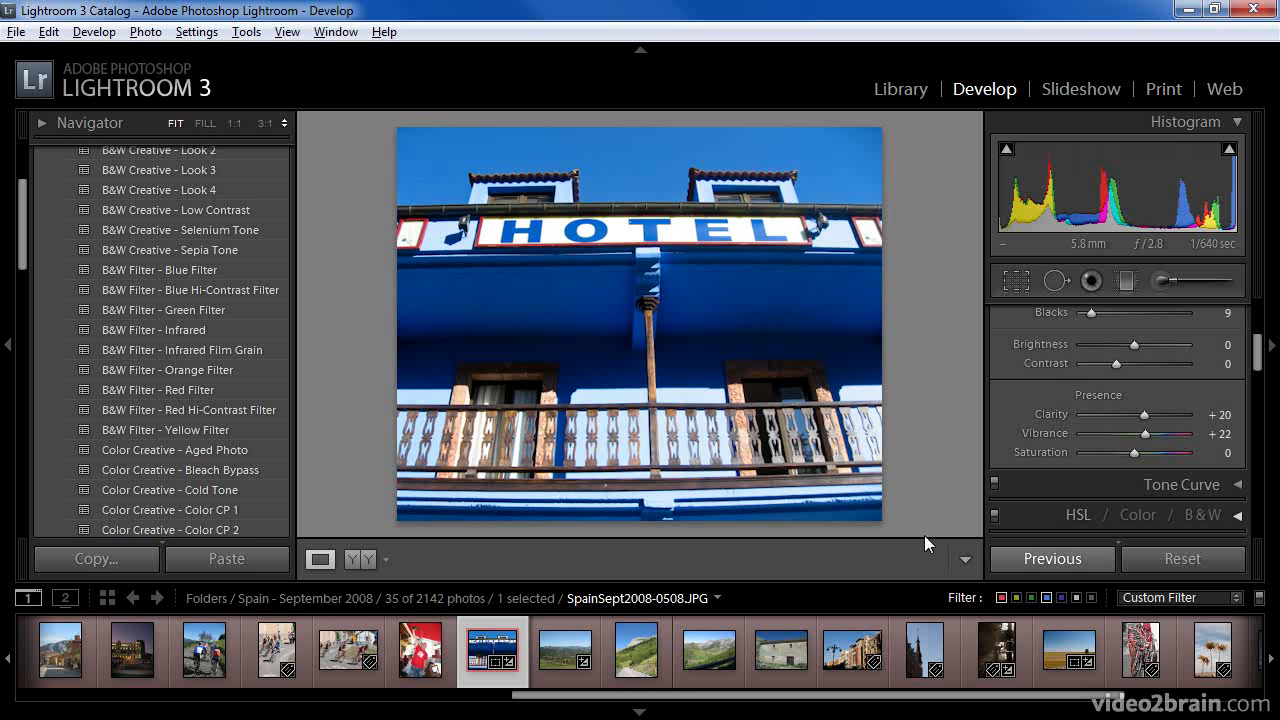
Hide and restore the side panels alone, and do the same with all panels around the photo
key("Tab")
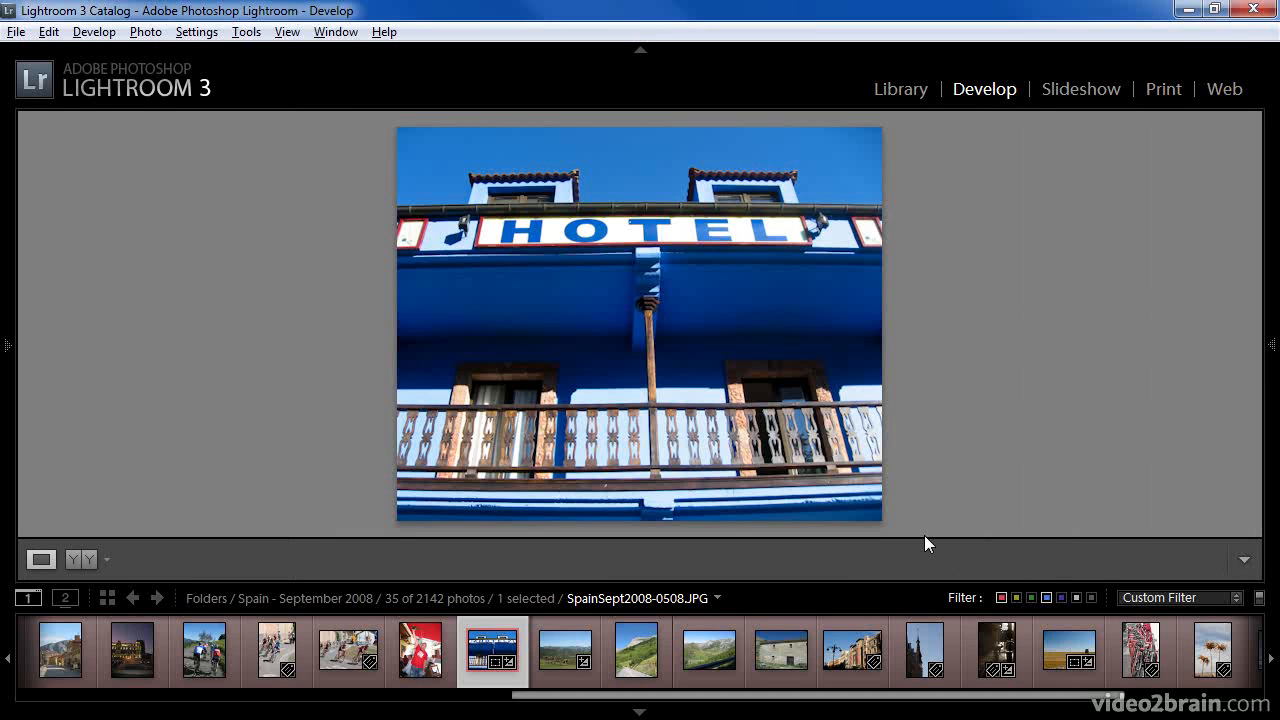
key("Tab")
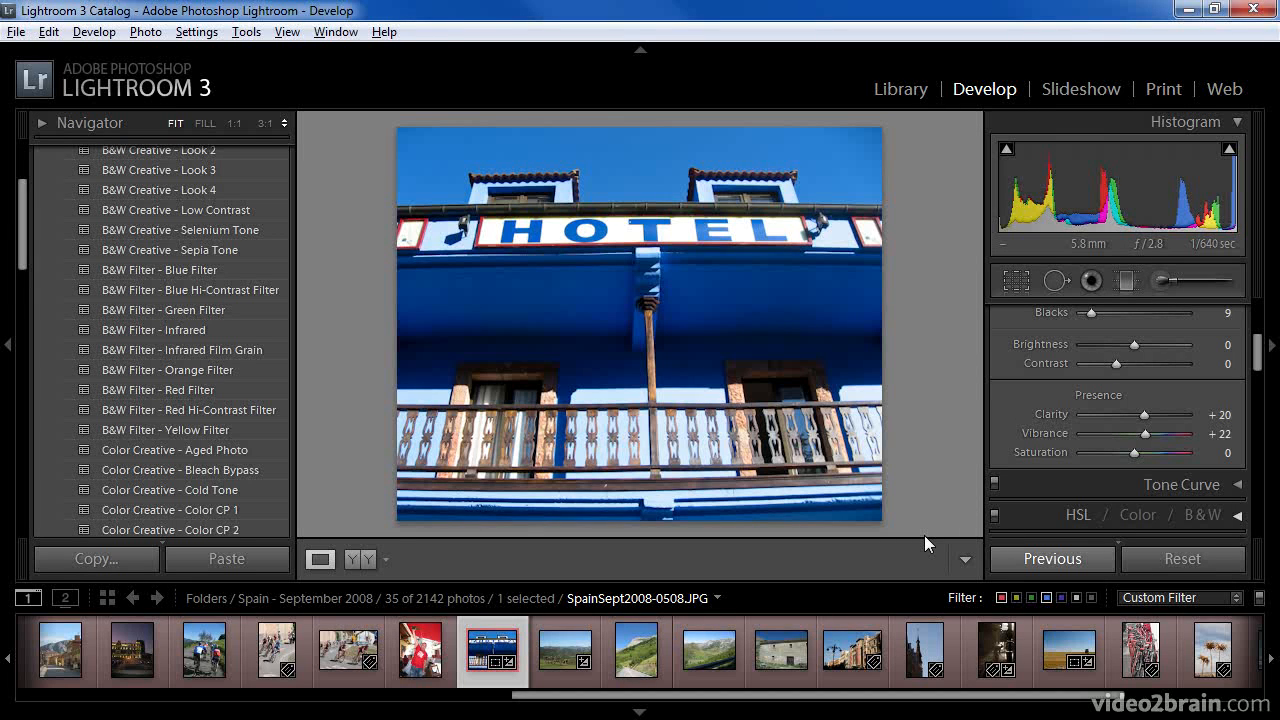
key("shift")
key("shift+Tab")
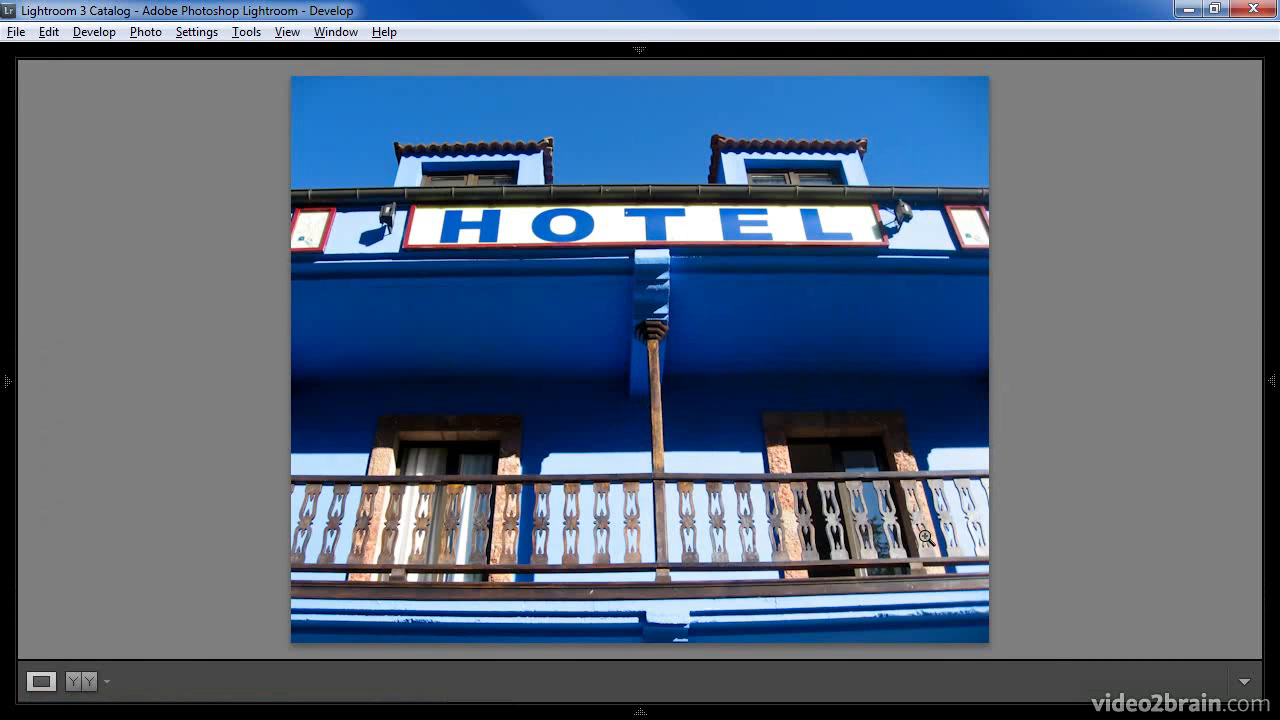
key("shift+Tab")
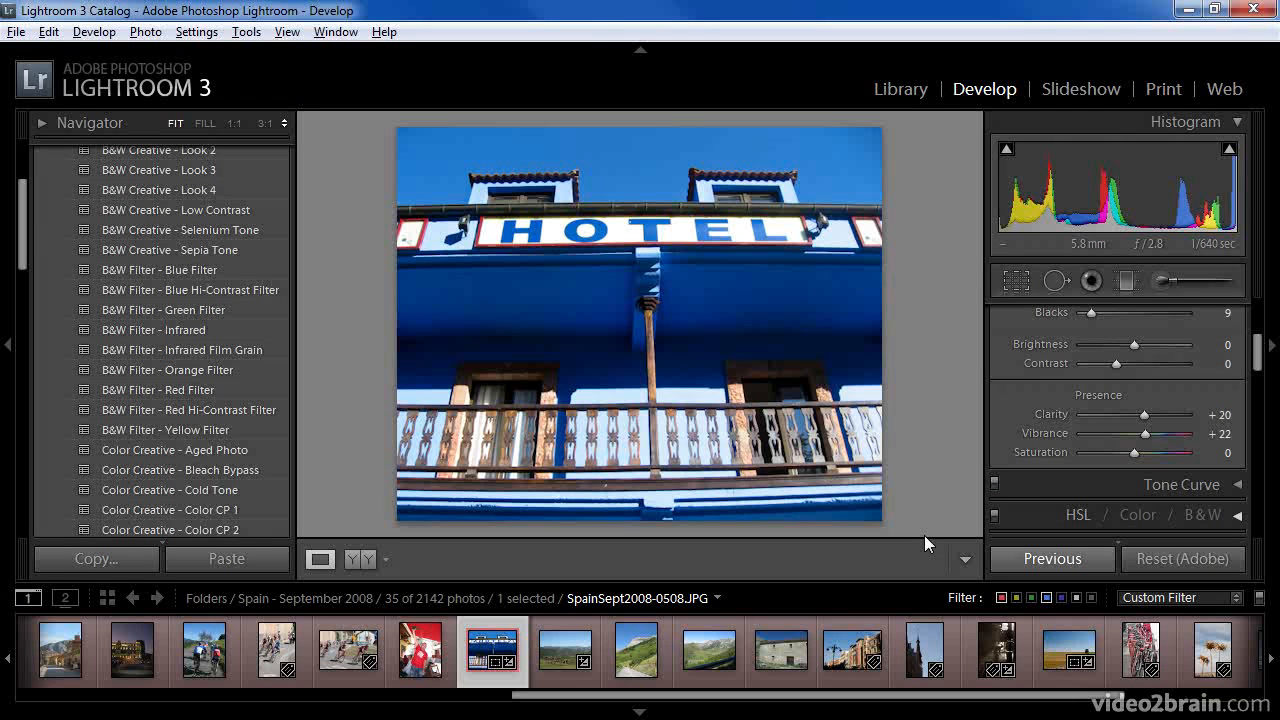
Hide all panels and the toolbar, and view the hotel photo full screen with Lights Out
key("shift+Tab")
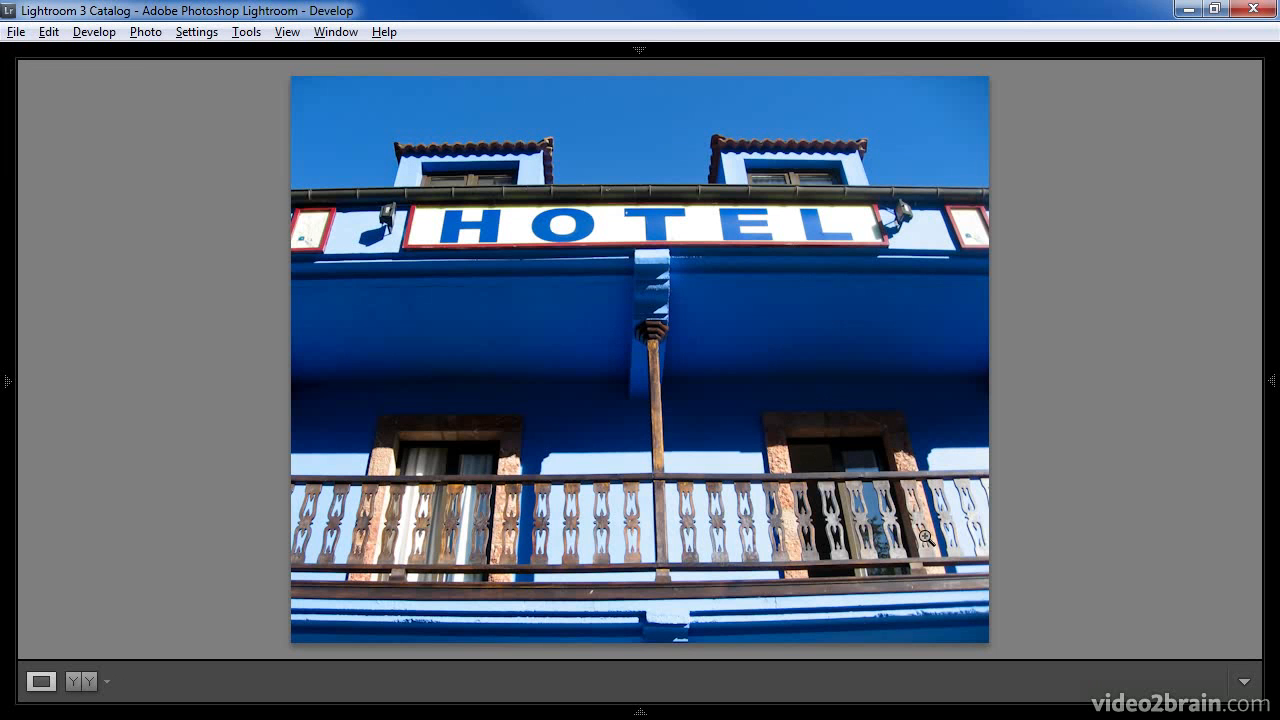
key("t")
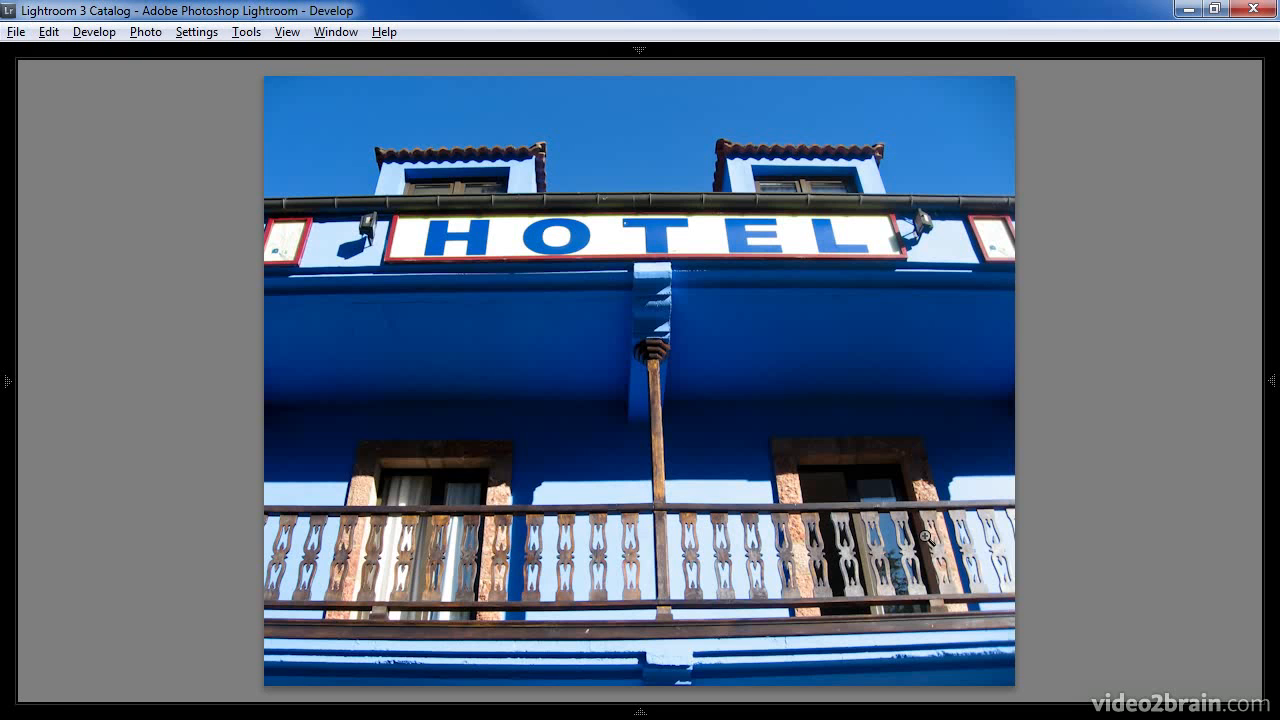
key("l")
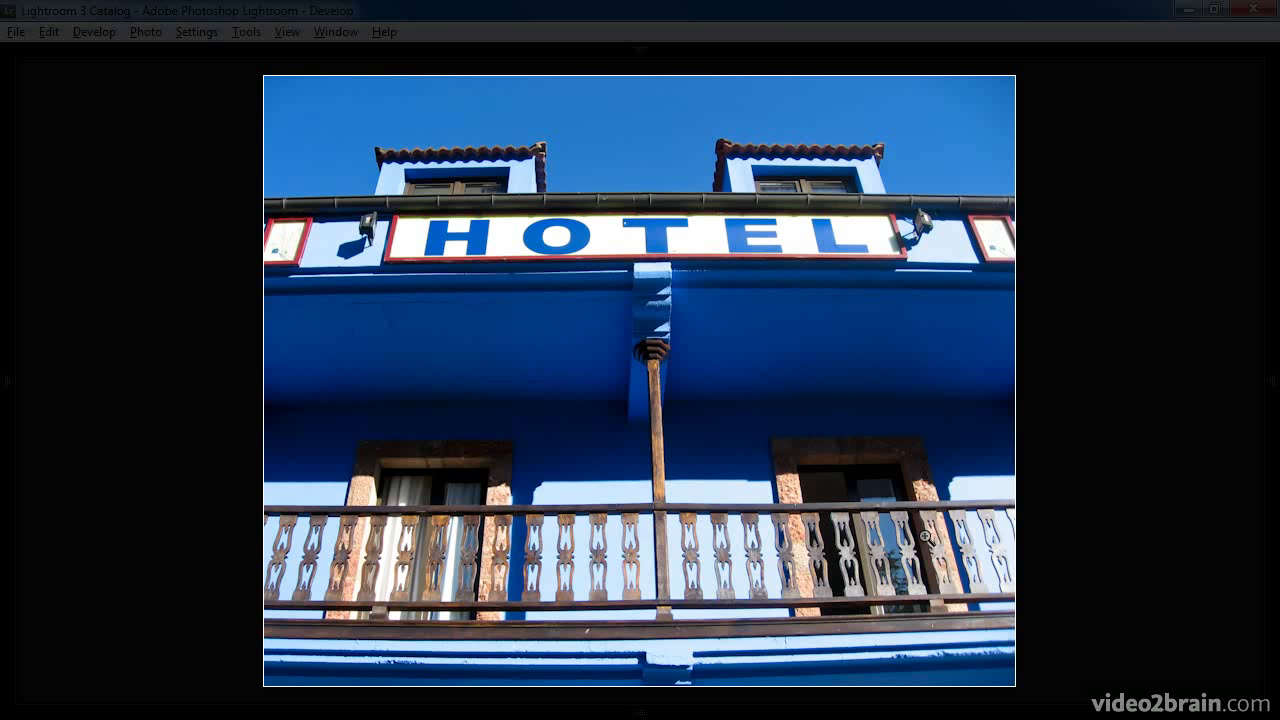
key("f")
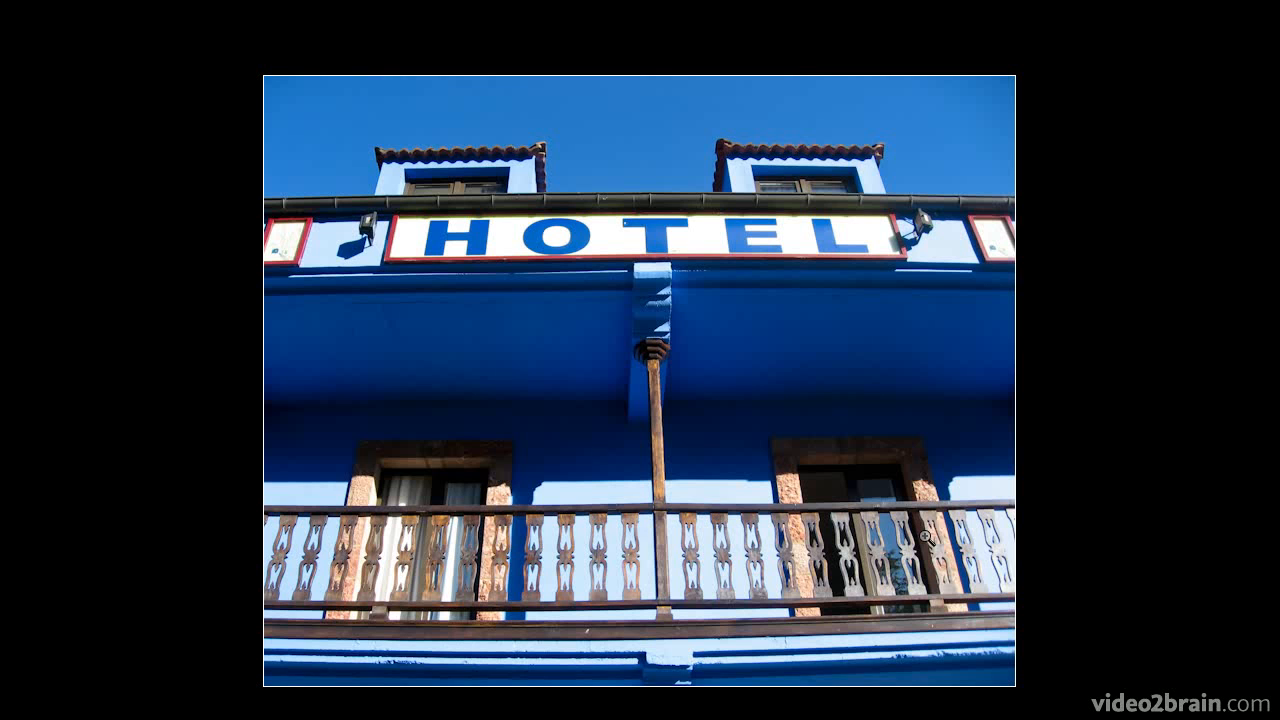
Return to normal lighting and screen mode, and restore all the panels and the toolbar
key("l")
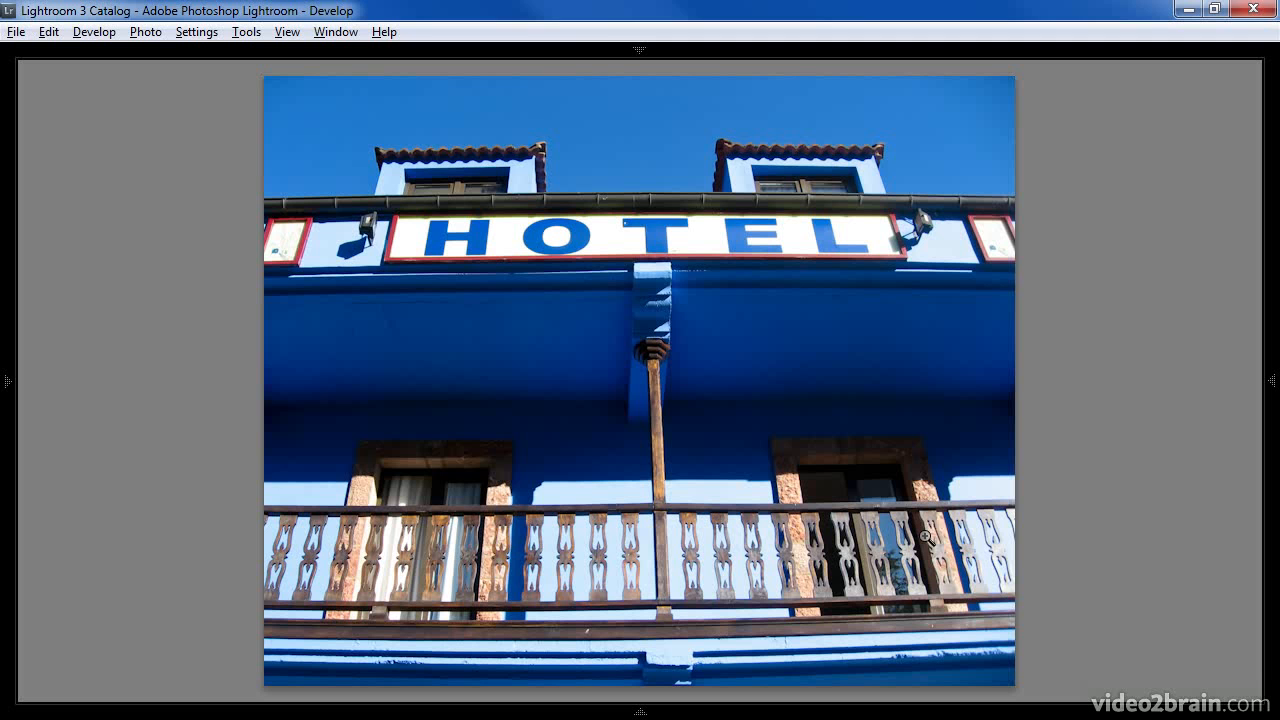
key("shift+Tab")
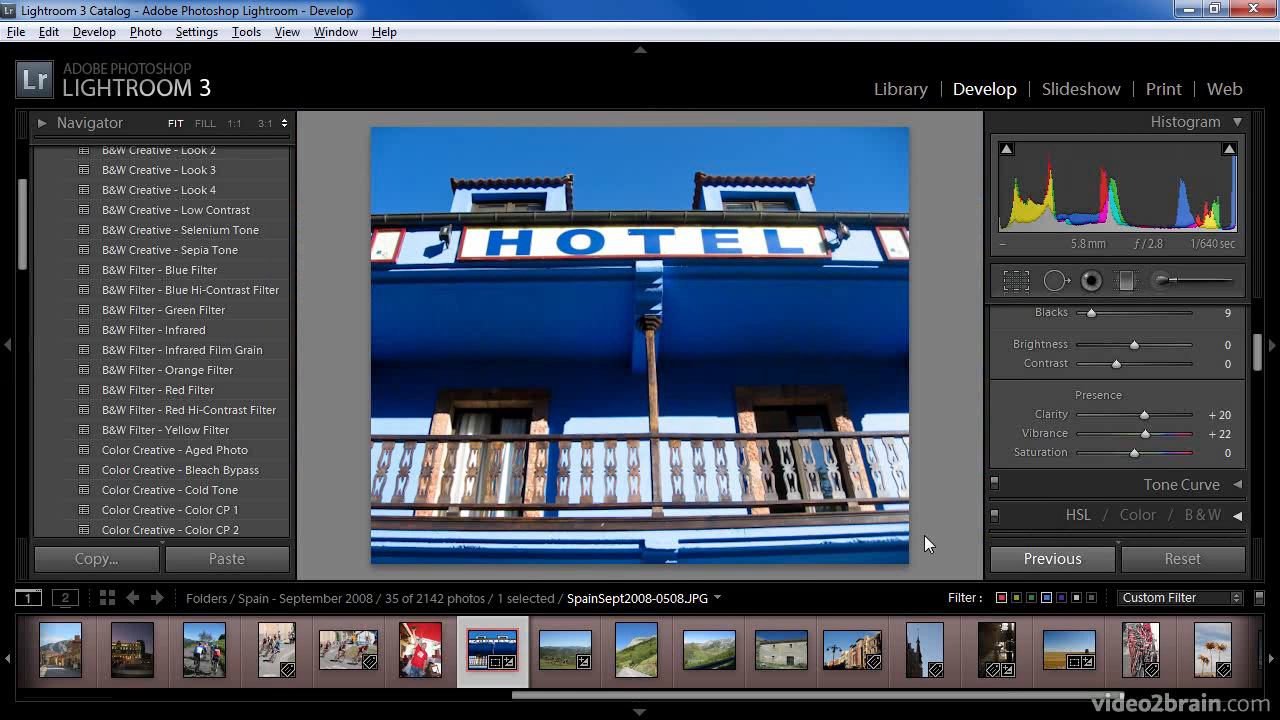
key("t")
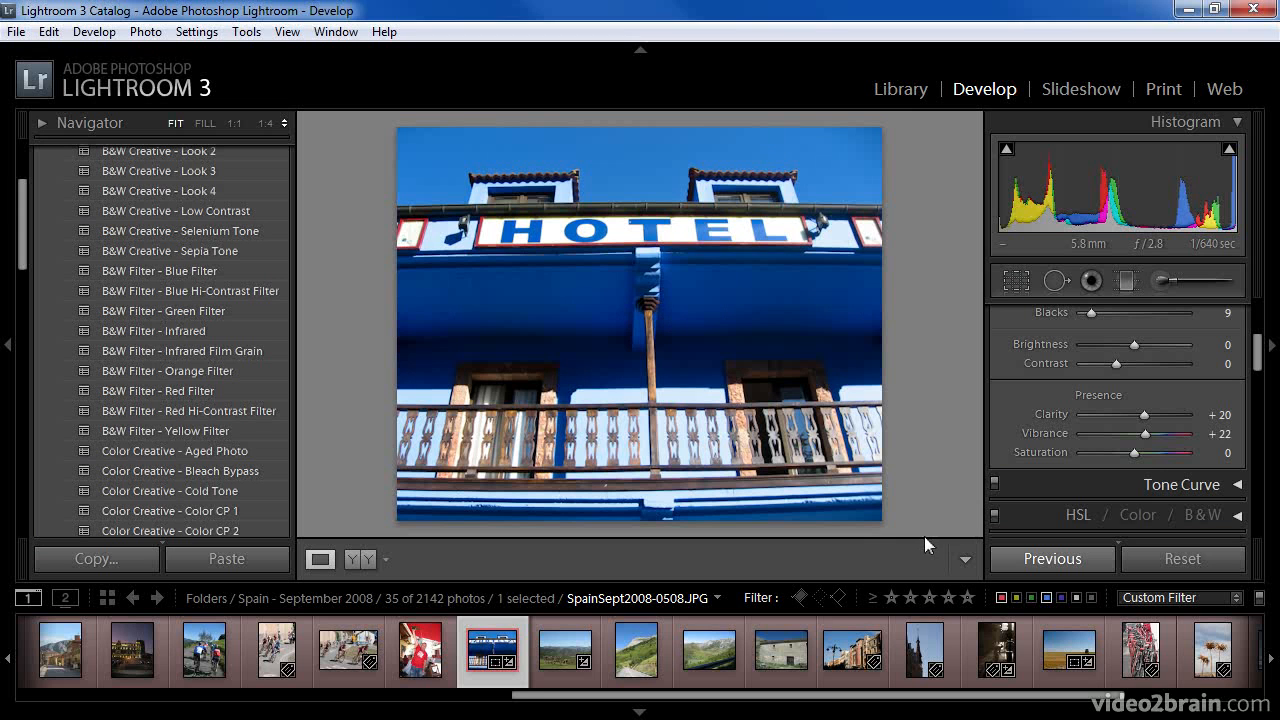
Check the screen mode options, cycle through Full Screen with Menubar, Full Screen and Normal, and switch again to Full Screen with Menubar
left_click(336, 31)
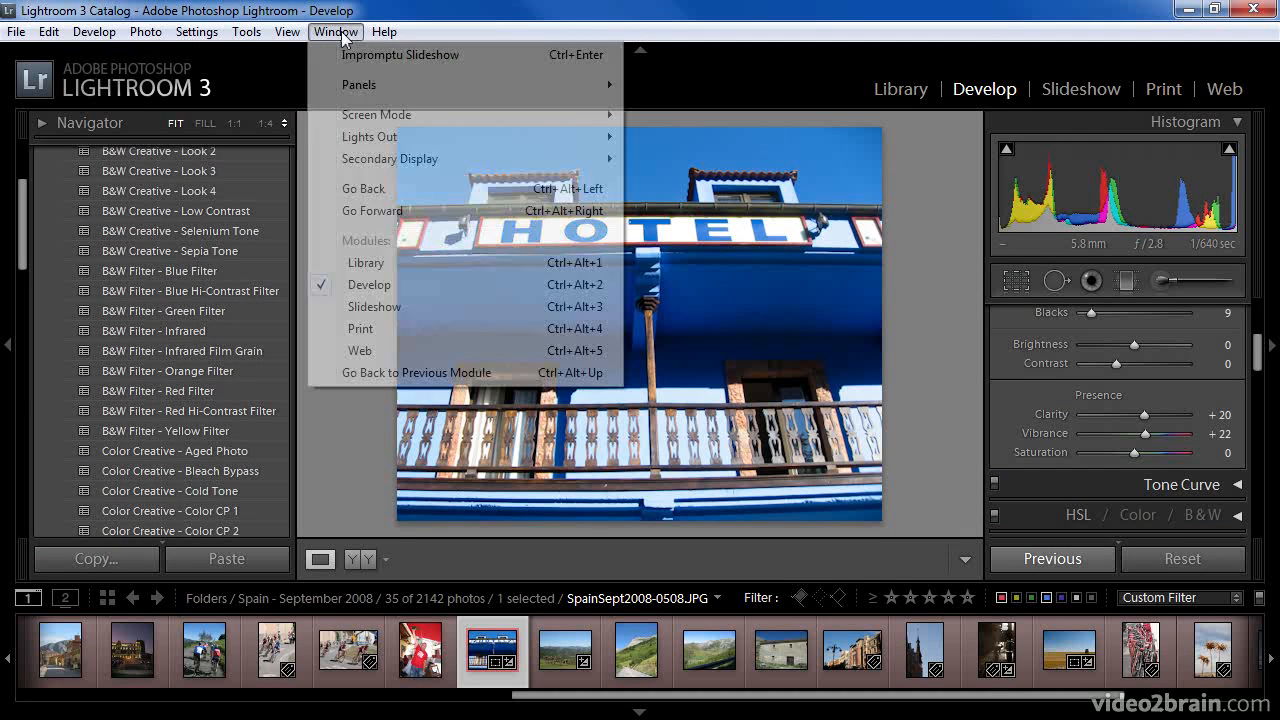
mouse_move(372, 116)
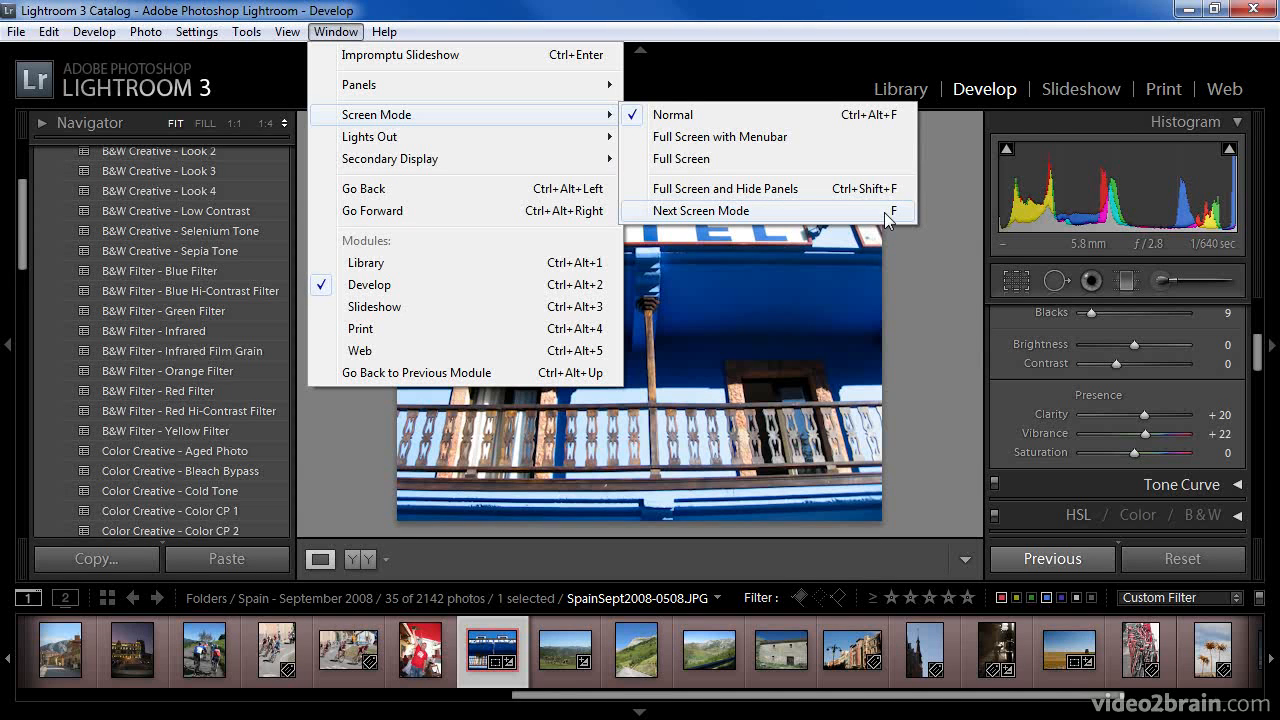
left_click(827, 65)
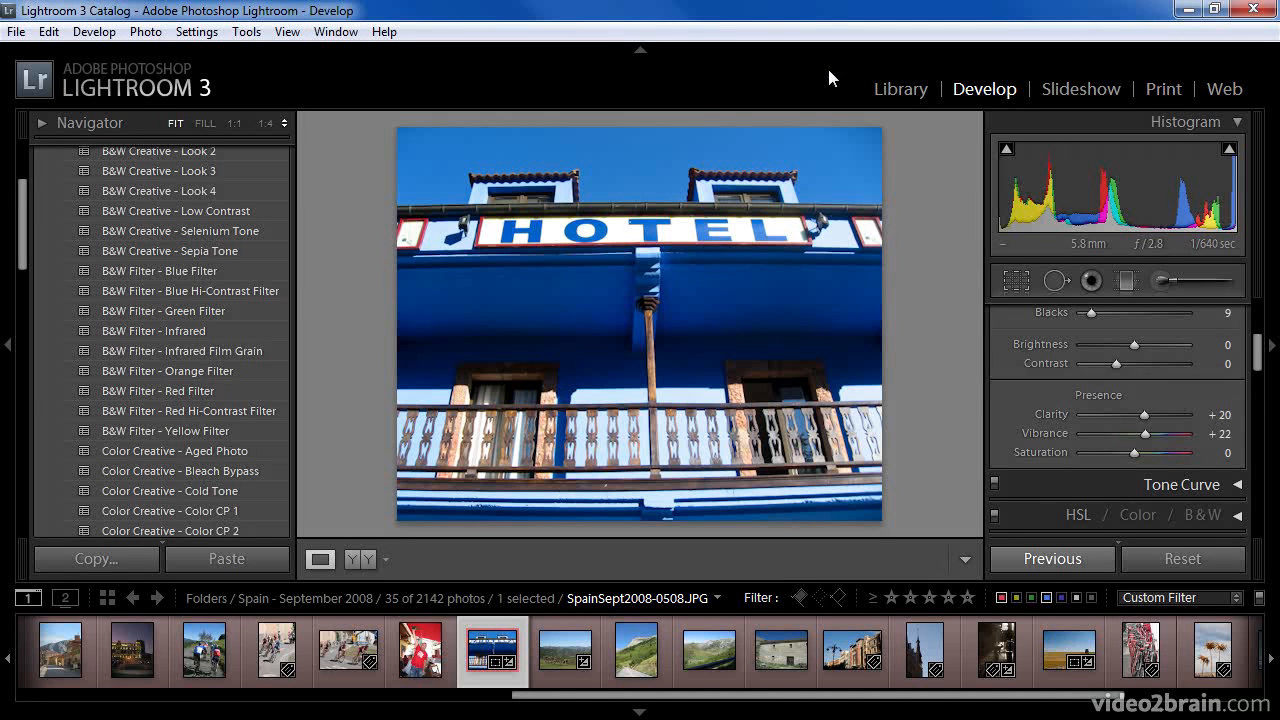
key("f")
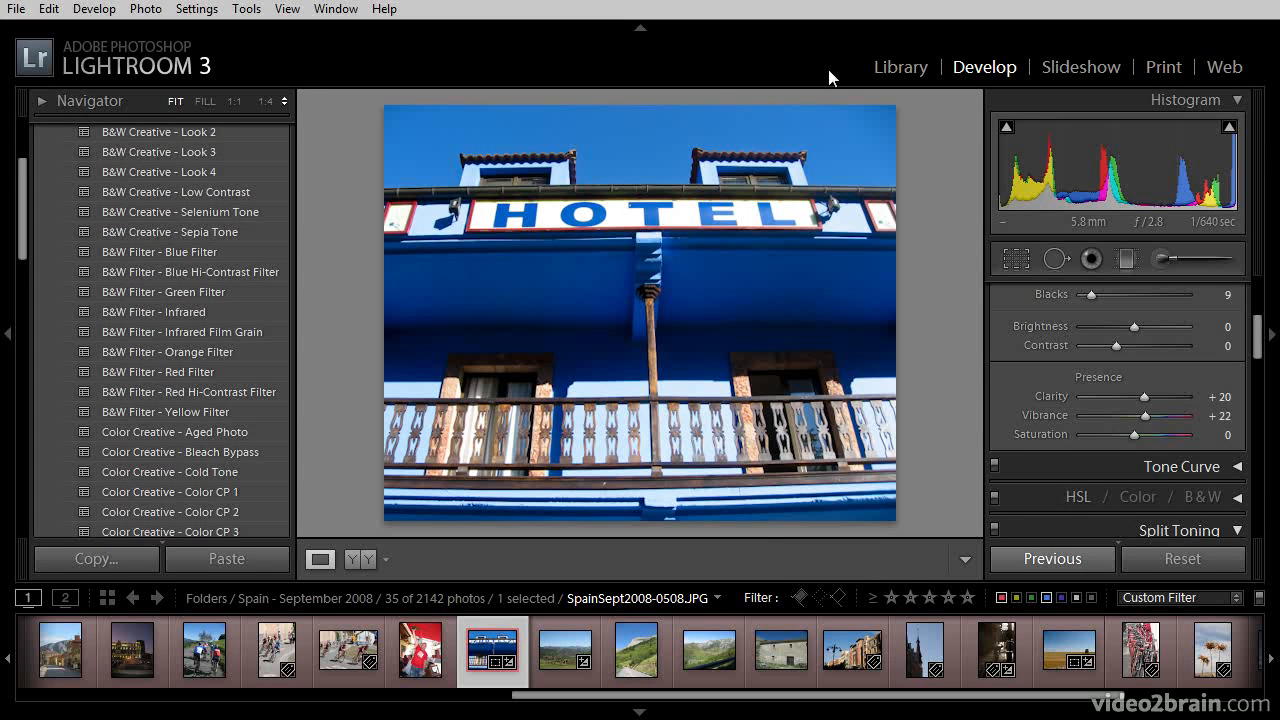
key("f")
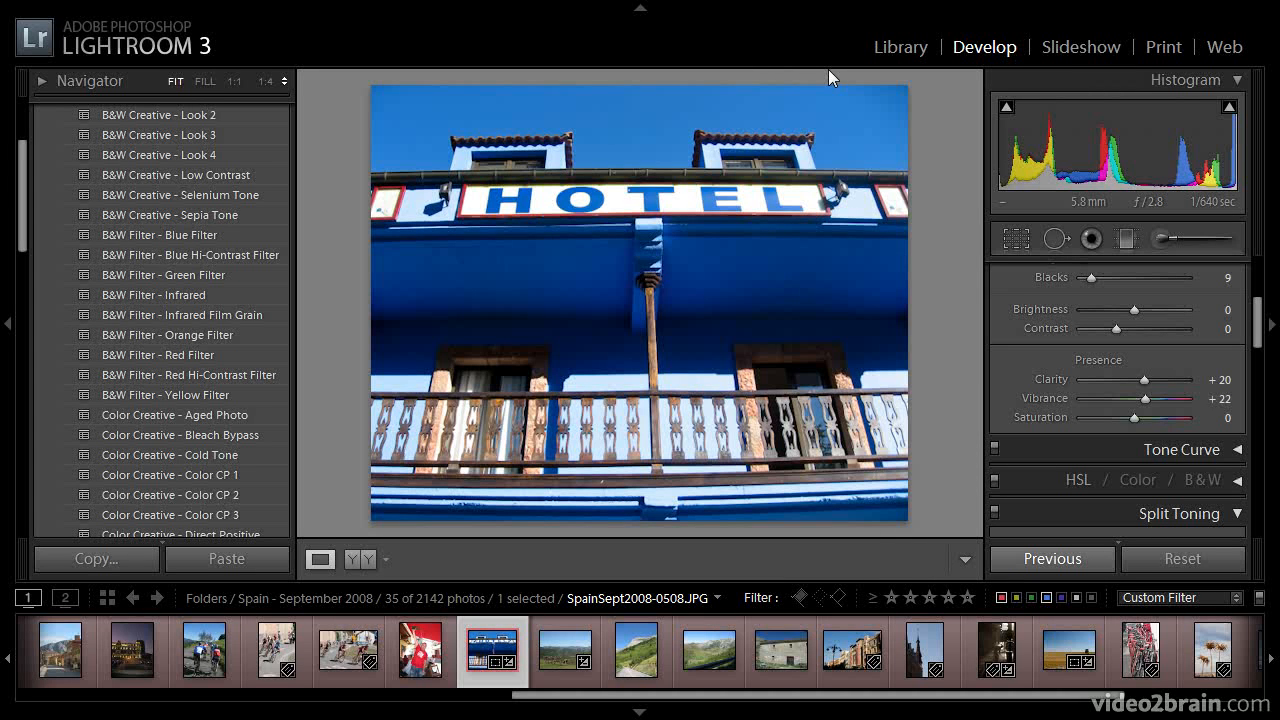
key("f")
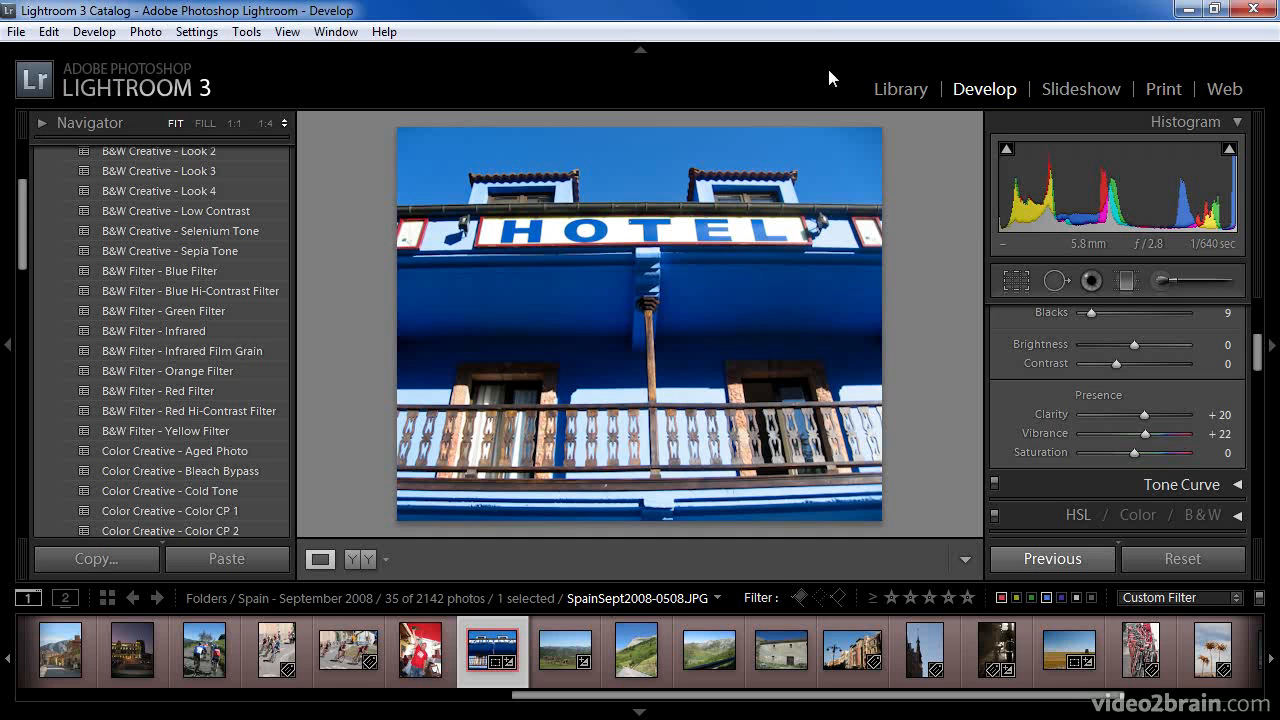
key("f")
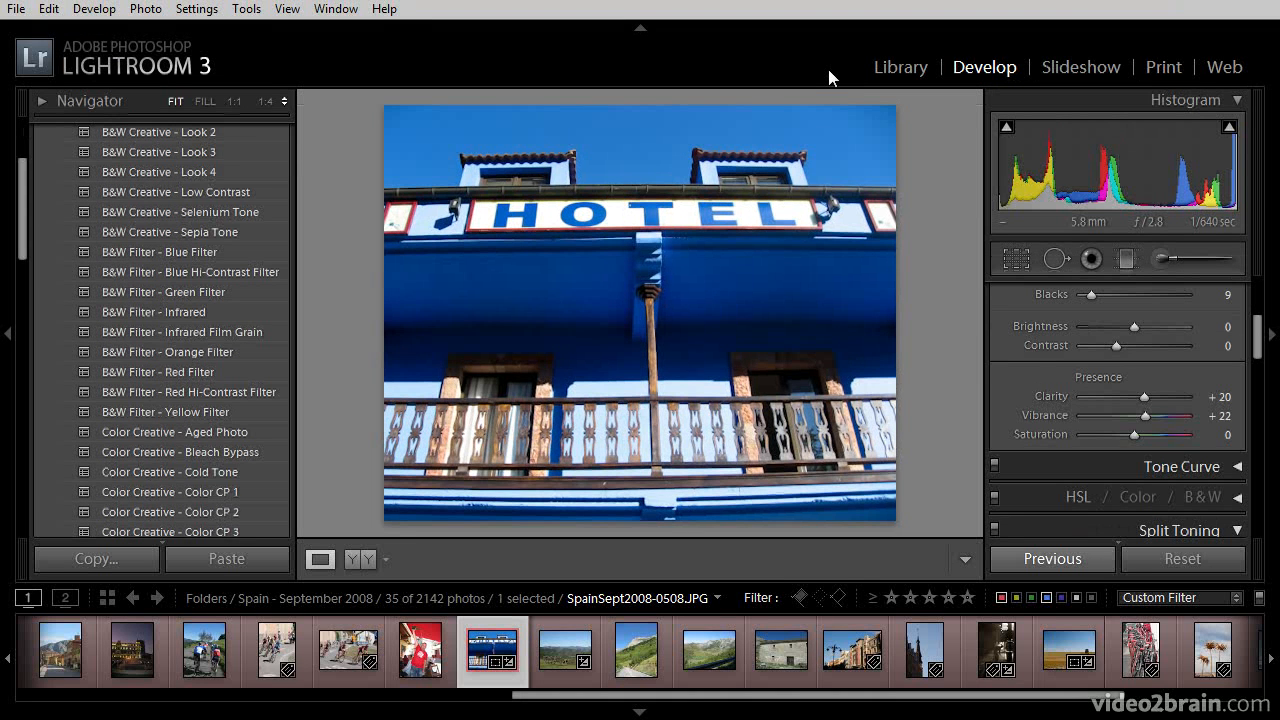
Review the screen mode choices again and set the screen mode to Normal
left_click(337, 9)
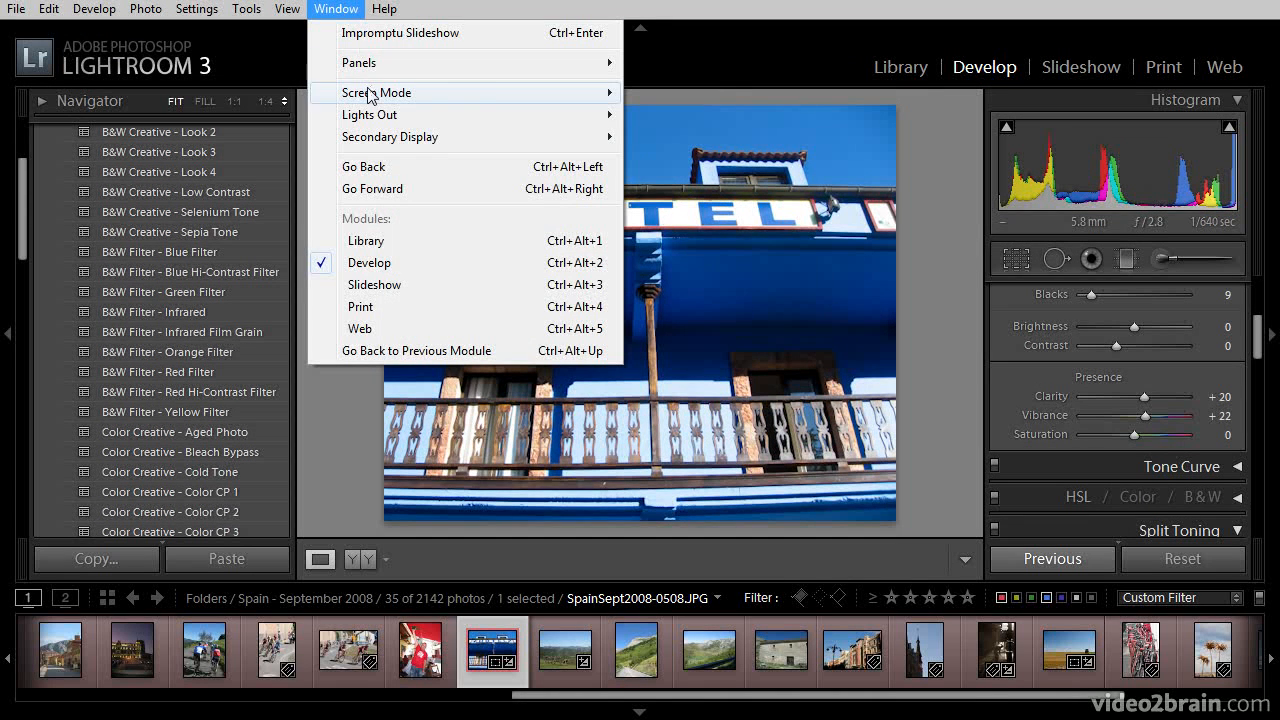
mouse_move(595, 95)
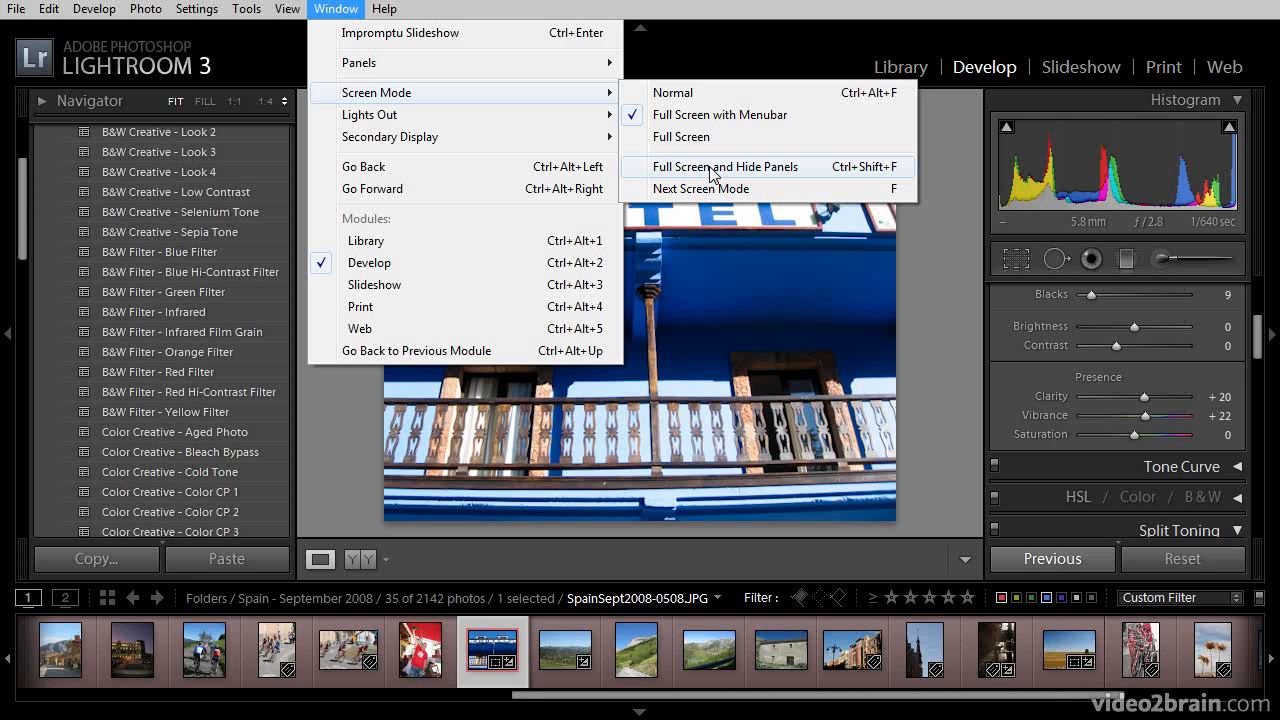
left_click(690, 92)
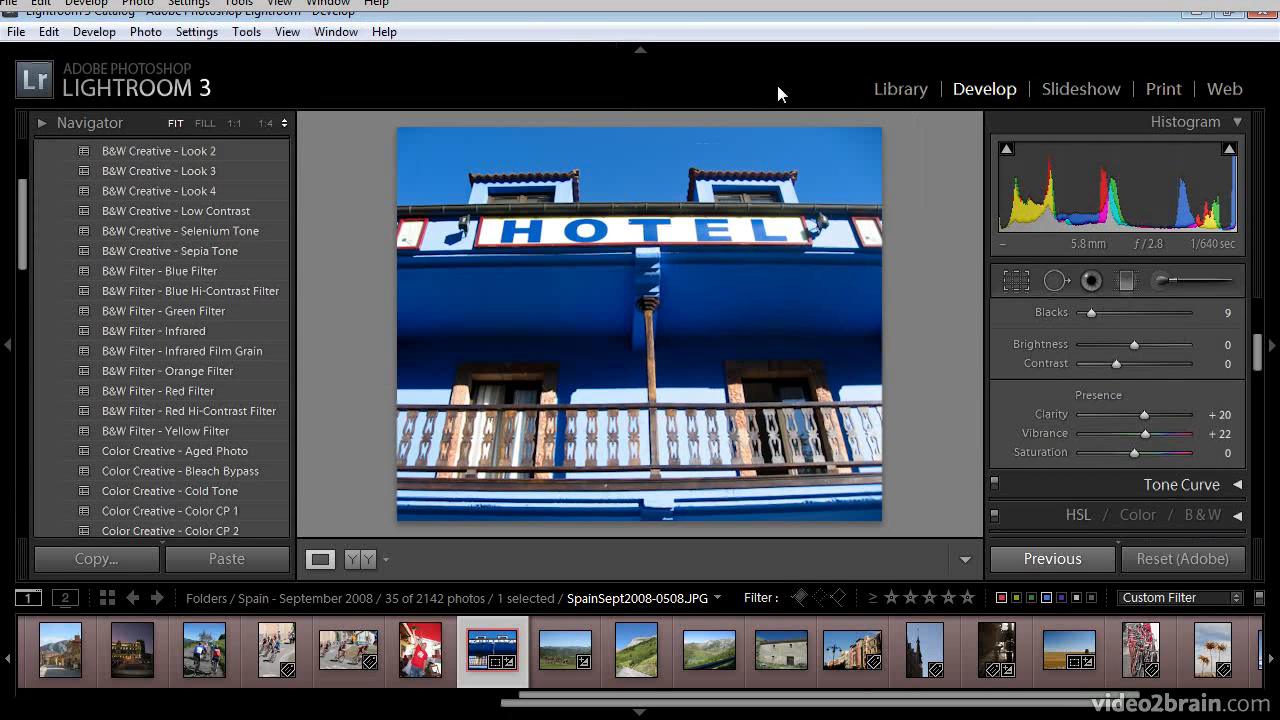
Display the hotel photo with Full Screen and Hide Panels, and black out its surroundings with Lights Out
key("ctrl+shift+f")
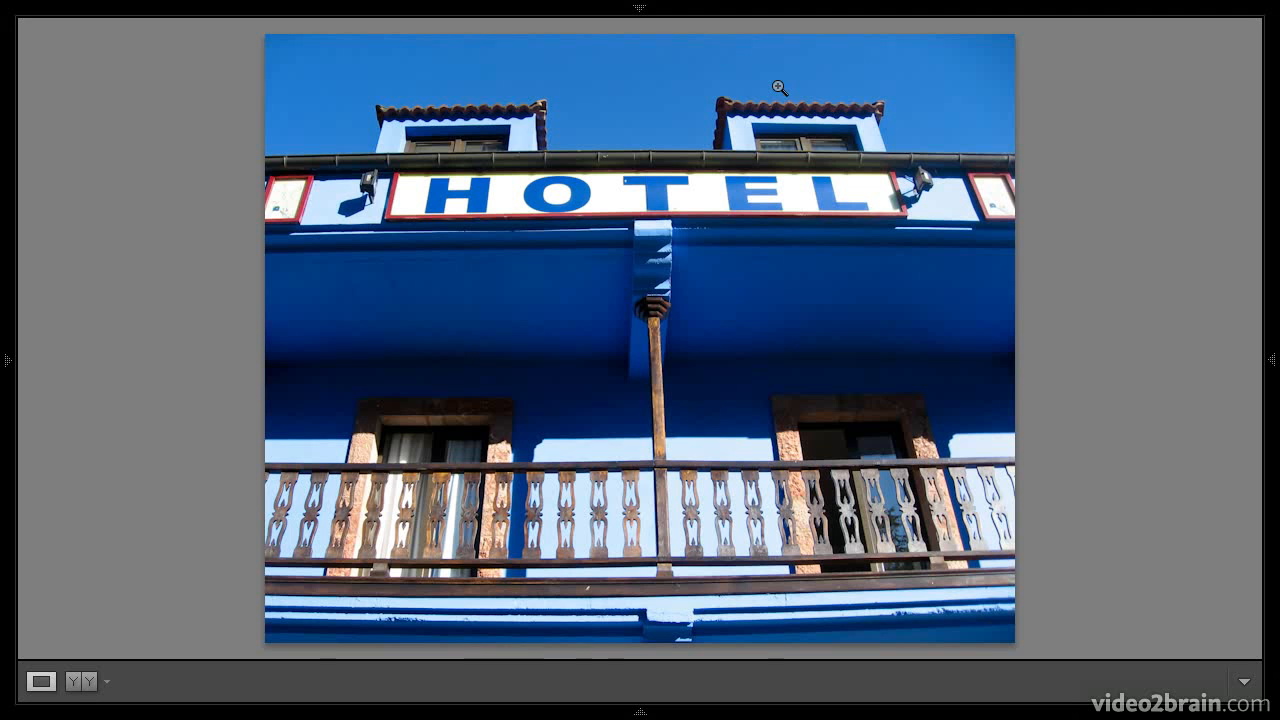
key("l")
key("l")
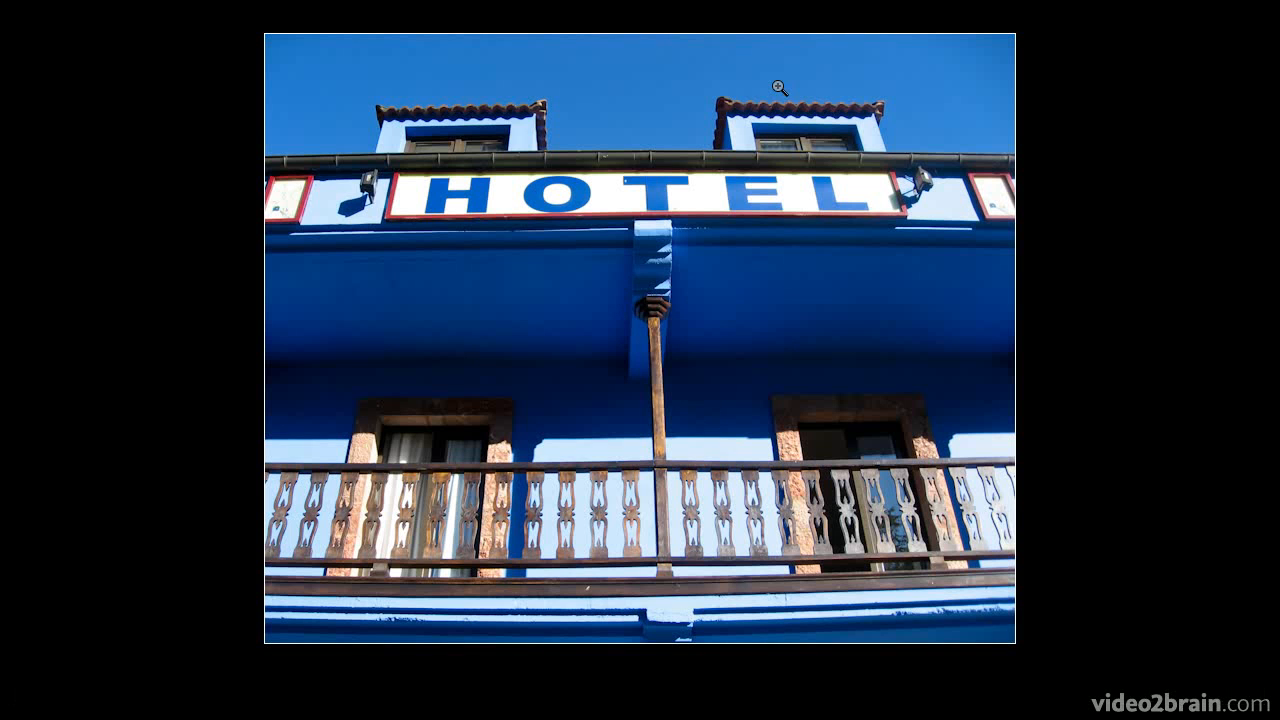
Turn the lights back on, return to the Normal screen mode, and bring back all the panels around the hotel photo
key("l")
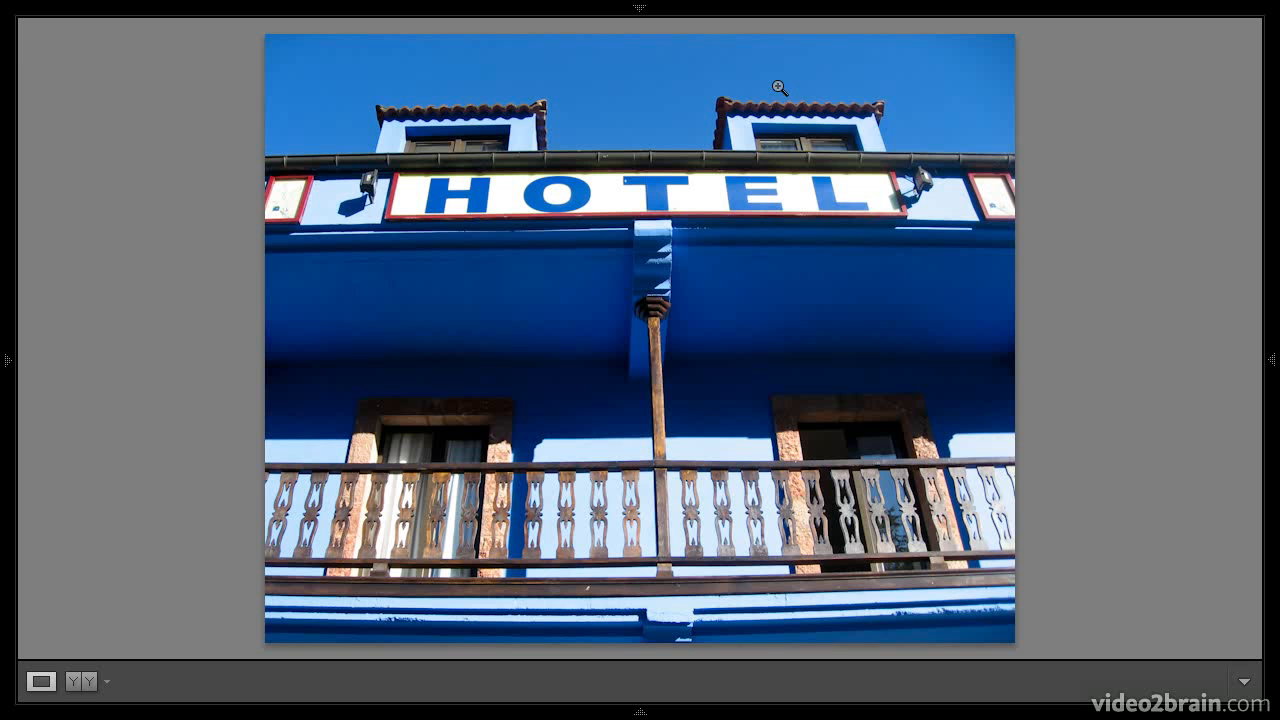
key("f")
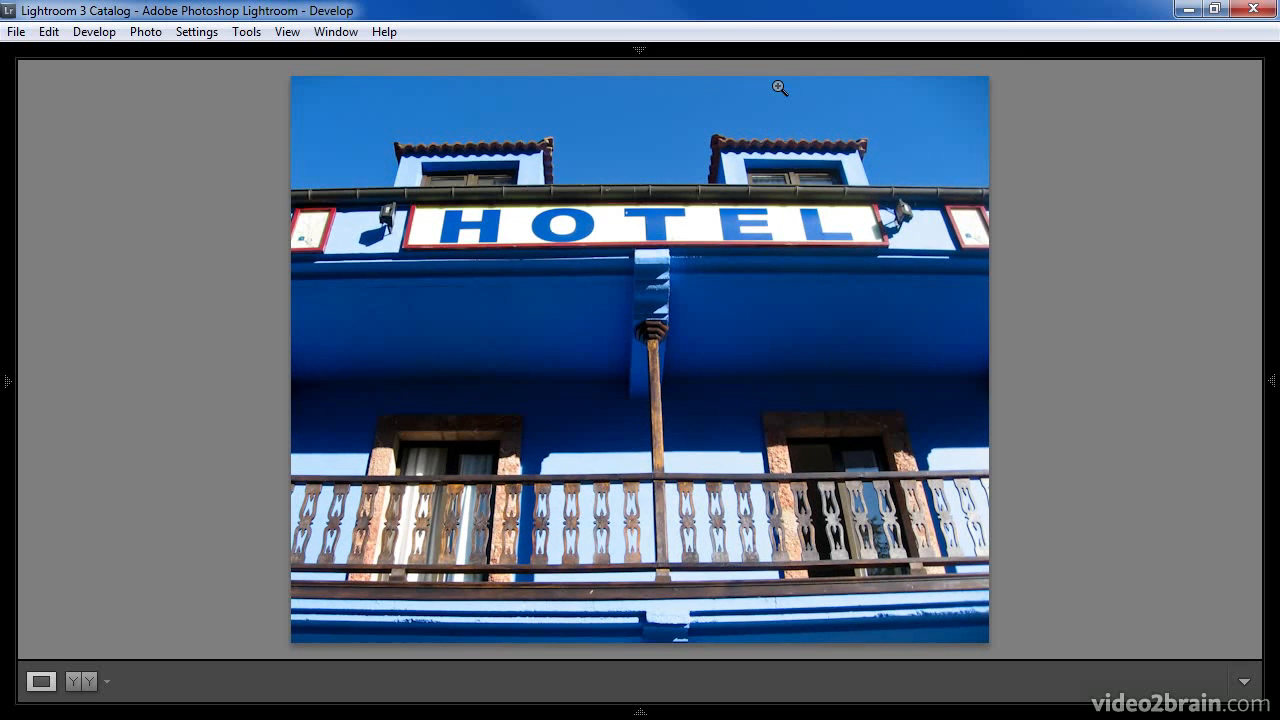
key("shift+Tab")
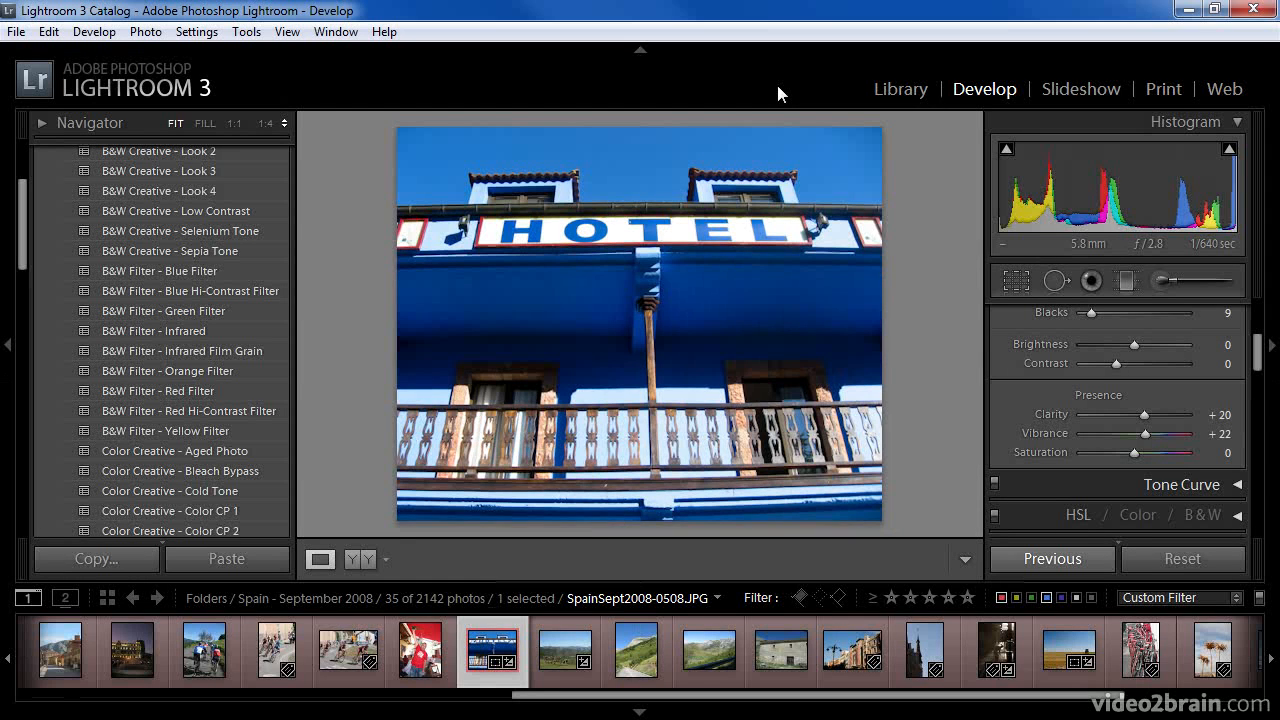